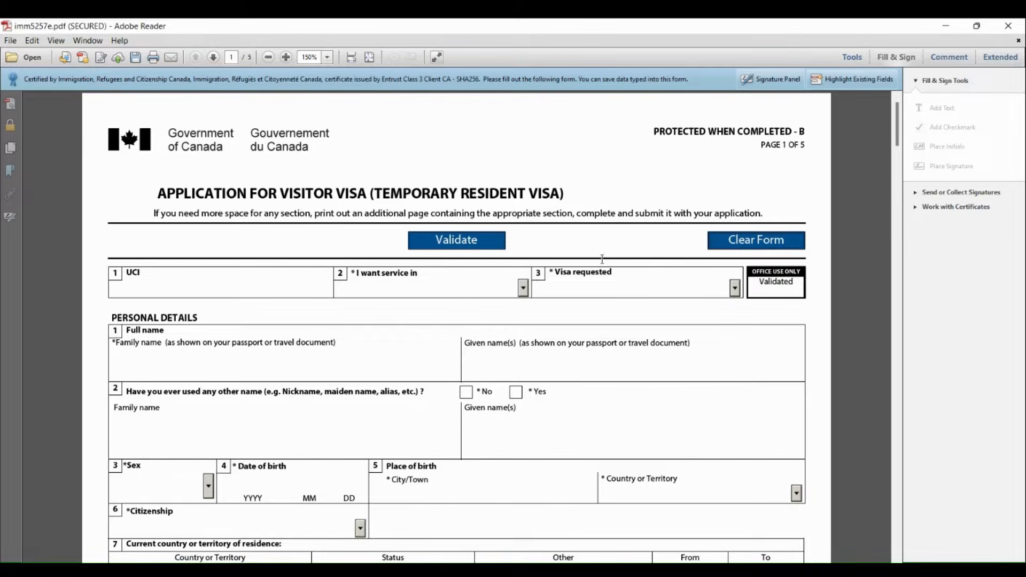
# Set the service language to English and the visa requested to Visitor Visa
pyautogui.click(524, 289)
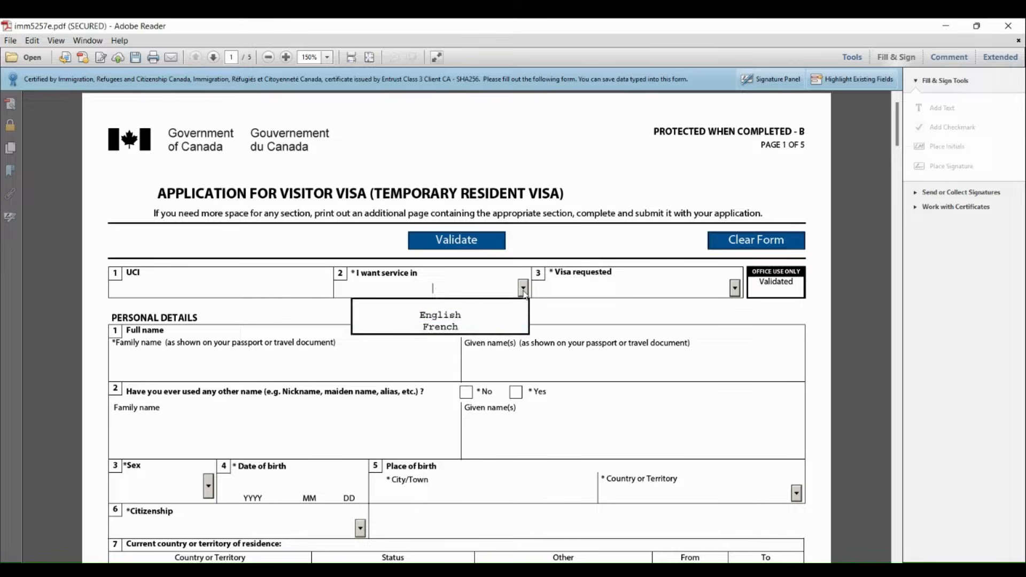
pyautogui.click(484, 316)
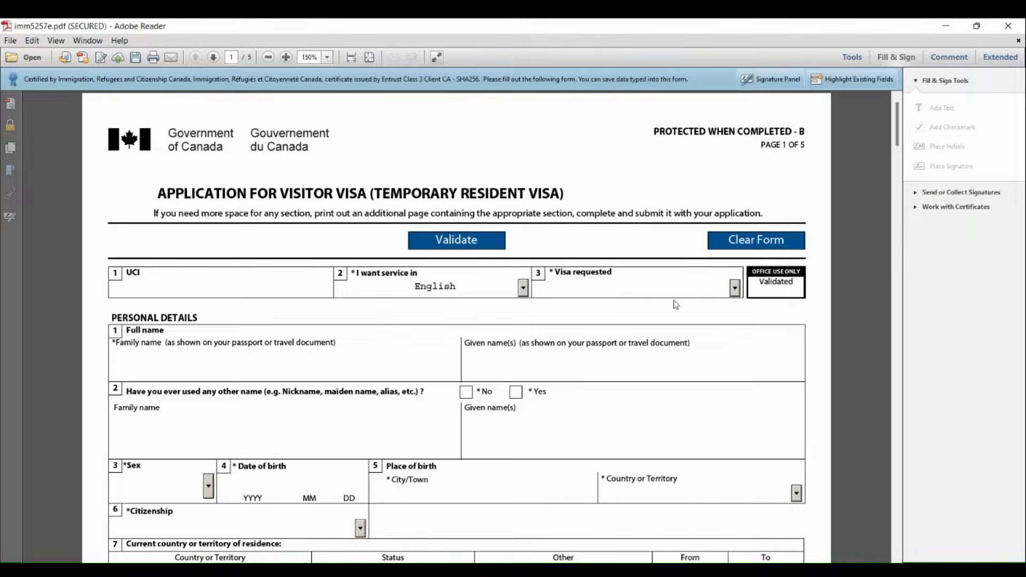
pyautogui.click(736, 289)
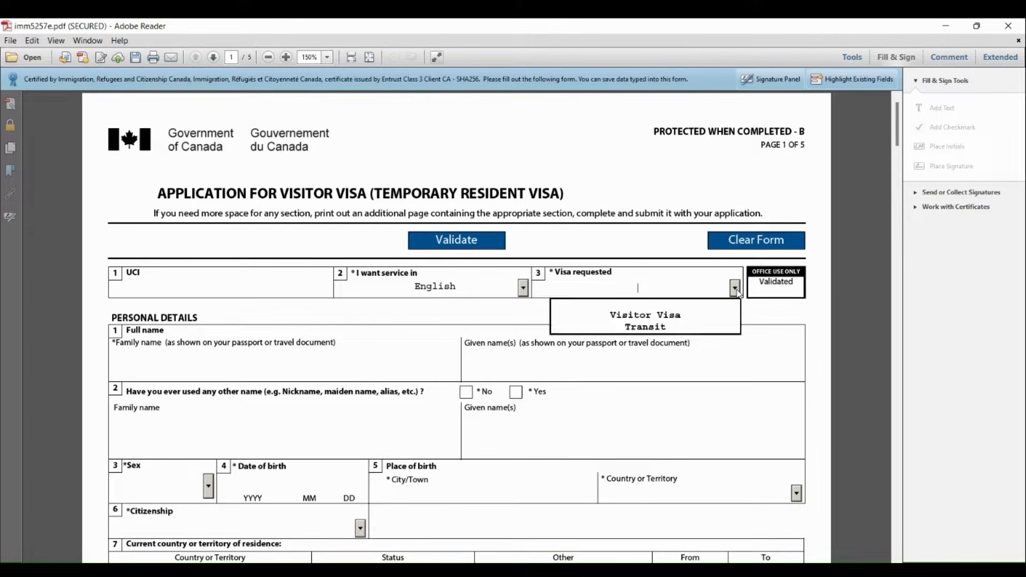
pyautogui.click(647, 317)
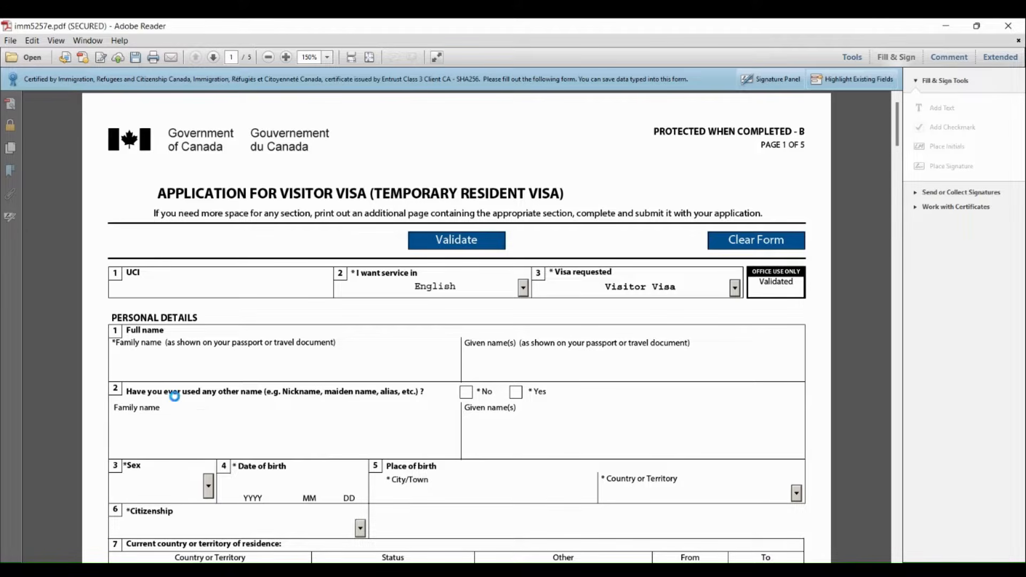
# Enter the applicant's family name and given names, and answer No to having ever used any other name
pyautogui.click(150, 375)
pyautogui.press('BackSpace')
pyautogui.press('BackSpace')
pyautogui.press('BackSpace')
pyautogui.press('BackSpace')
pyautogui.press('BackSpace')
pyautogui.press('BackSpace')
pyautogui.click(509, 362)
pyautogui.write('SINGH SAA')
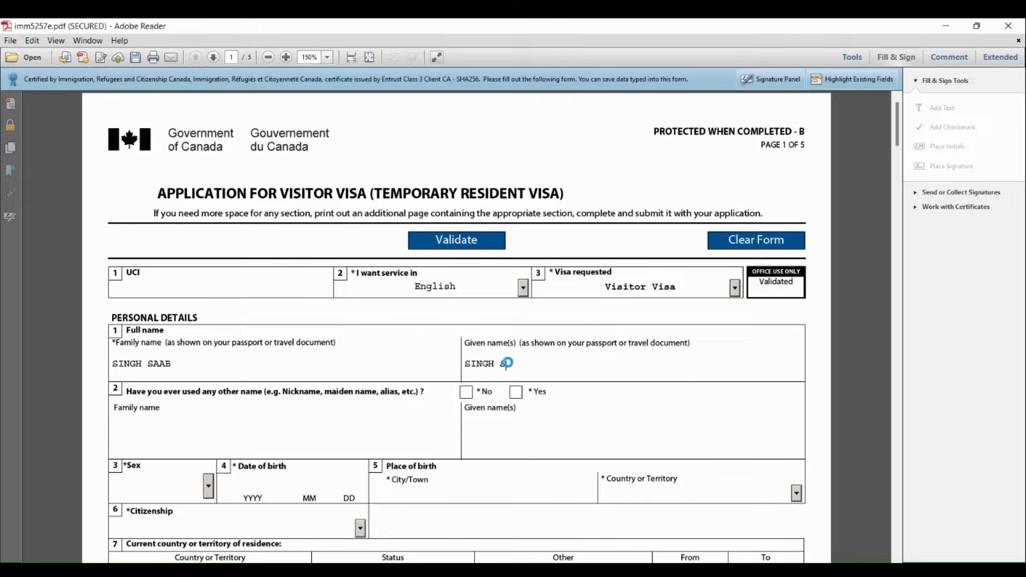
pyautogui.write('B')
pyautogui.click(466, 395)
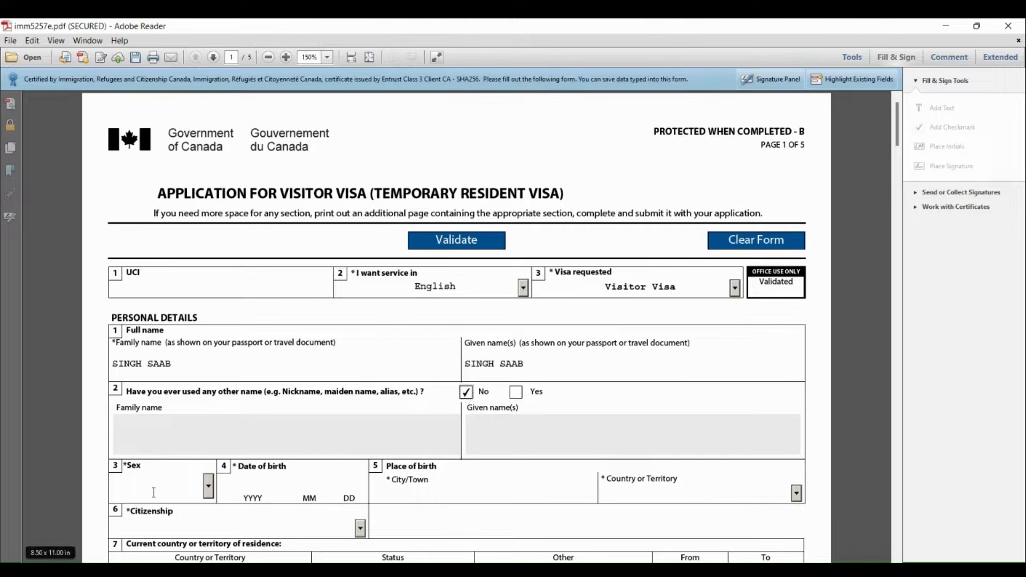
# Set the applicant's sex to M Male and fill in the year, month and day of birth
pyautogui.click(208, 486)
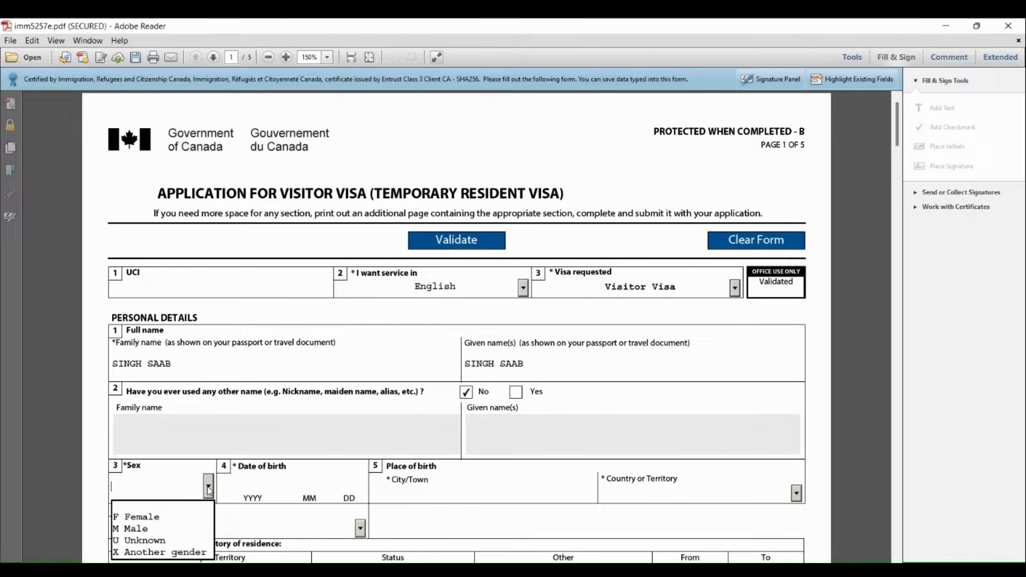
pyautogui.click(156, 533)
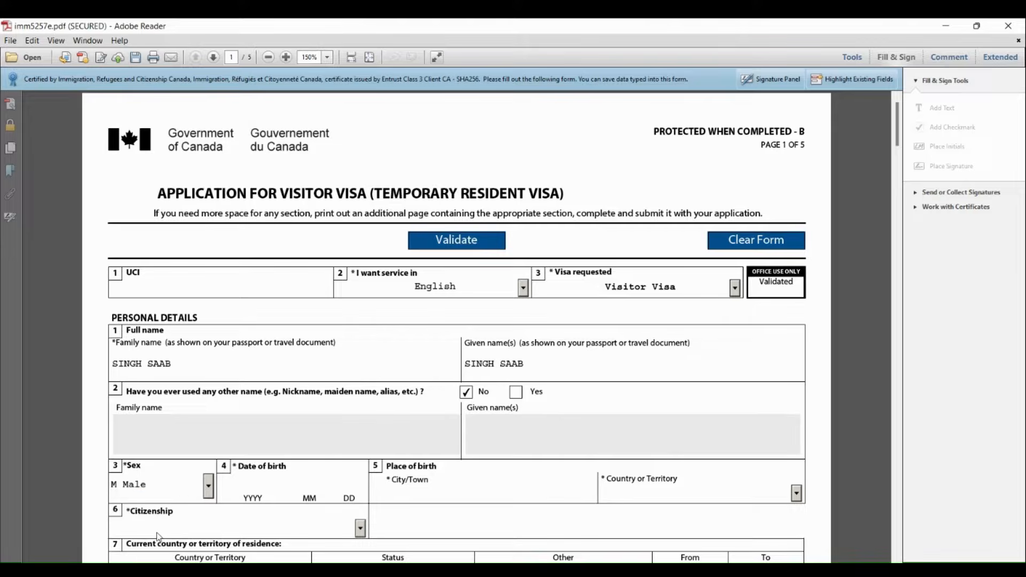
pyautogui.click(242, 481)
pyautogui.write('20000101')
# Enter DELHI as the city of birth and choose India as the country of birth
pyautogui.click(422, 499)
pyautogui.write('DELHI')
pyautogui.click(798, 494)
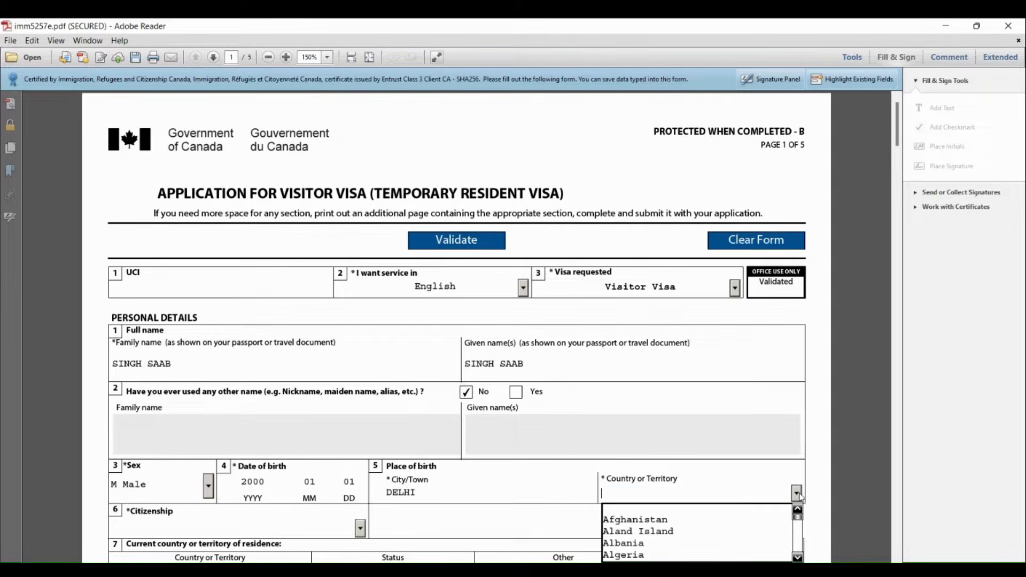
pyautogui.write('India')
pyautogui.click(798, 494)
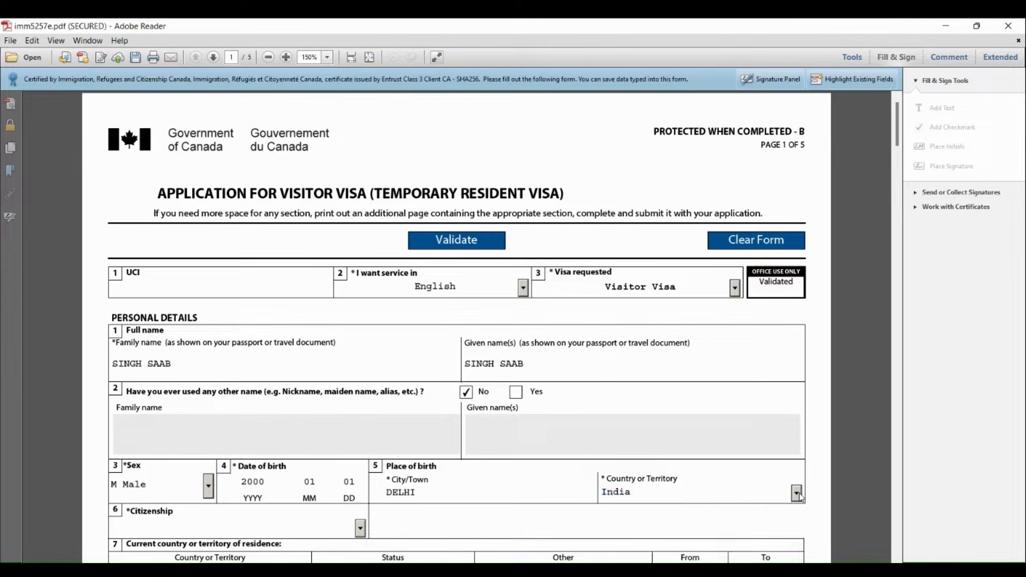
# Set the applicant's citizenship to India
pyautogui.click(361, 529)
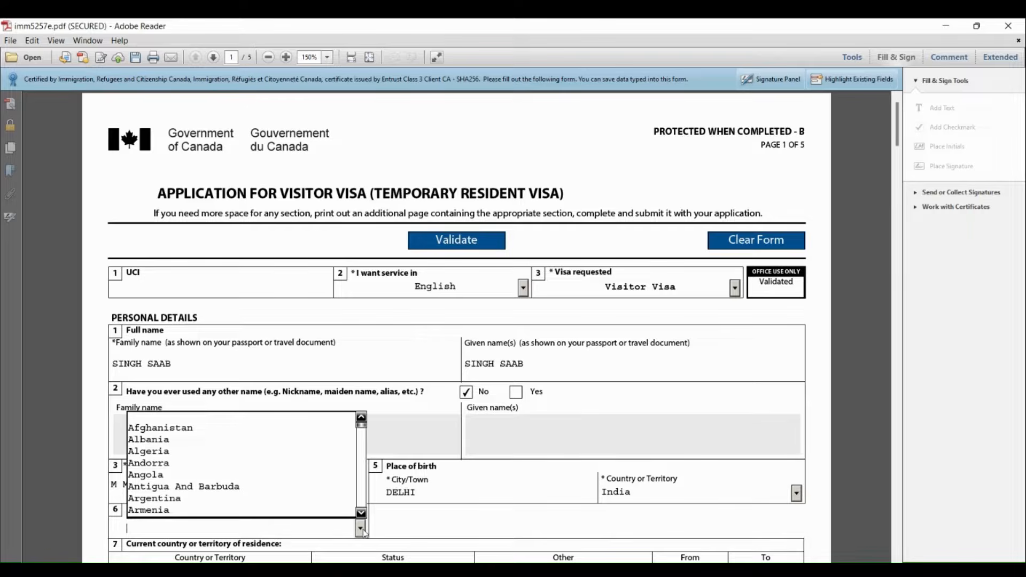
pyautogui.write('India')
pyautogui.click(361, 530)
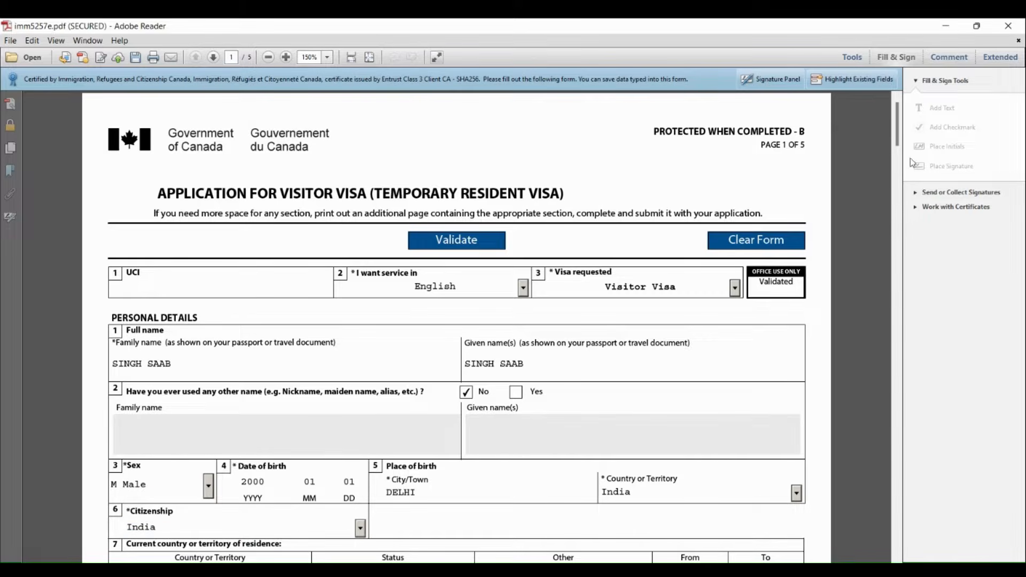
# Set the current country of residence to United Arab Emirates with the status Worker
pyautogui.moveTo(901, 151); pyautogui.dragTo(905, 187)
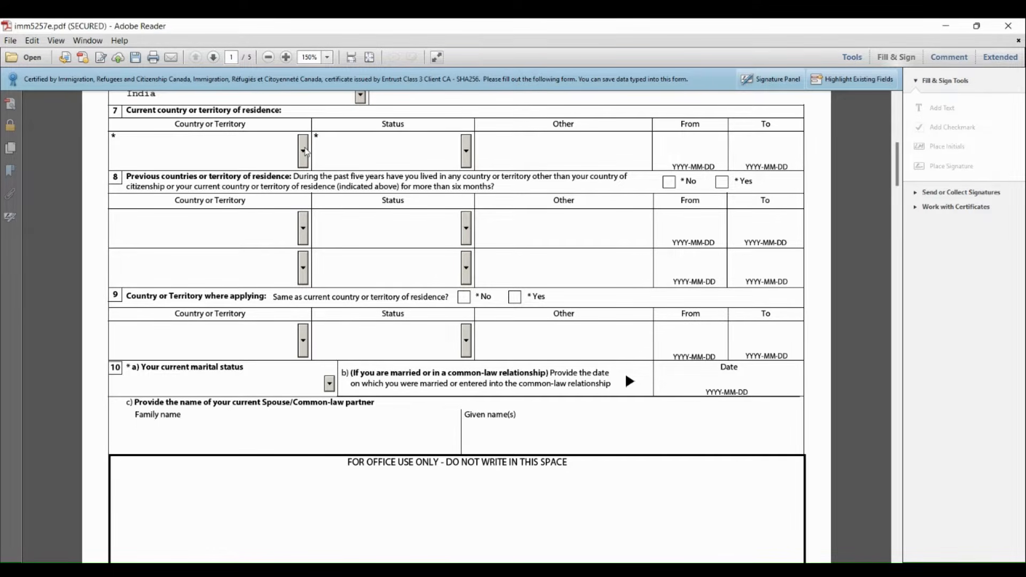
pyautogui.click(303, 151)
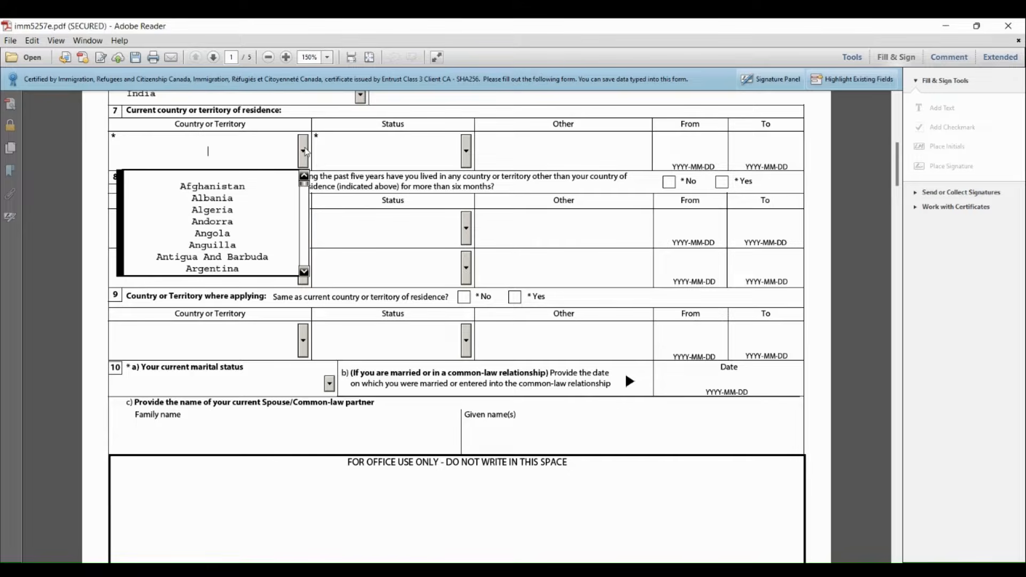
pyautogui.press('u')
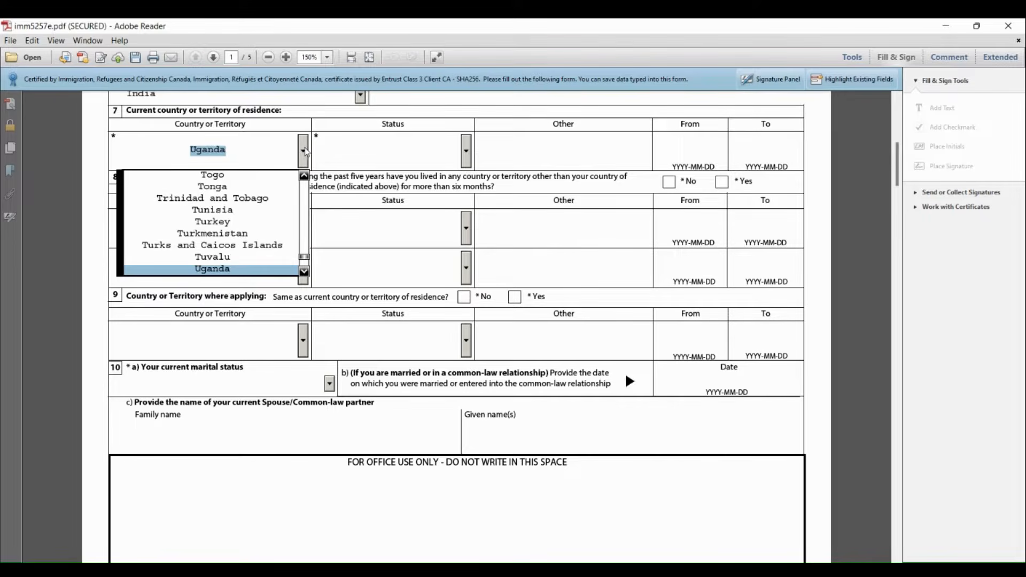
pyautogui.press('u')
pyautogui.press('u')
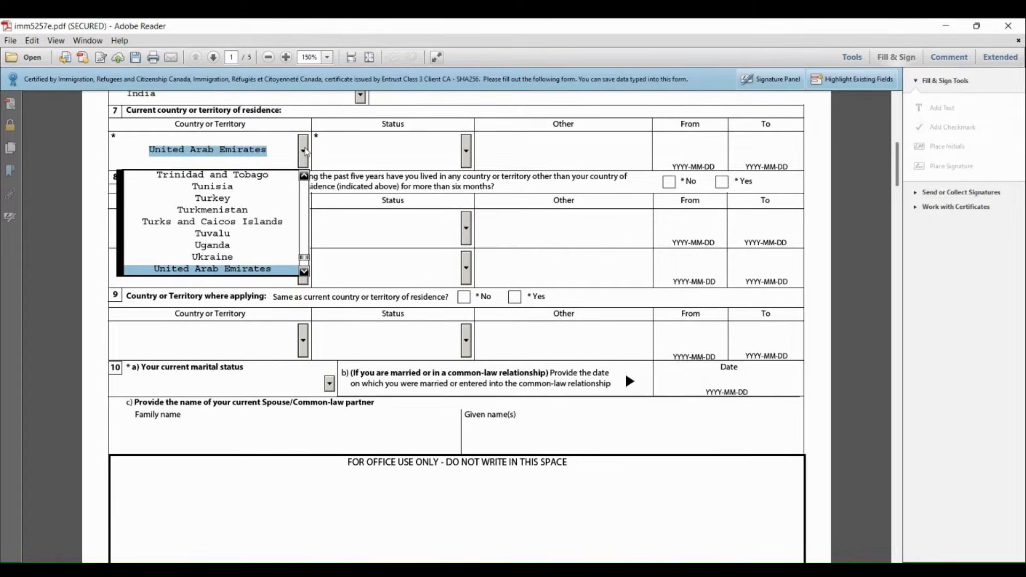
pyautogui.press('Return')
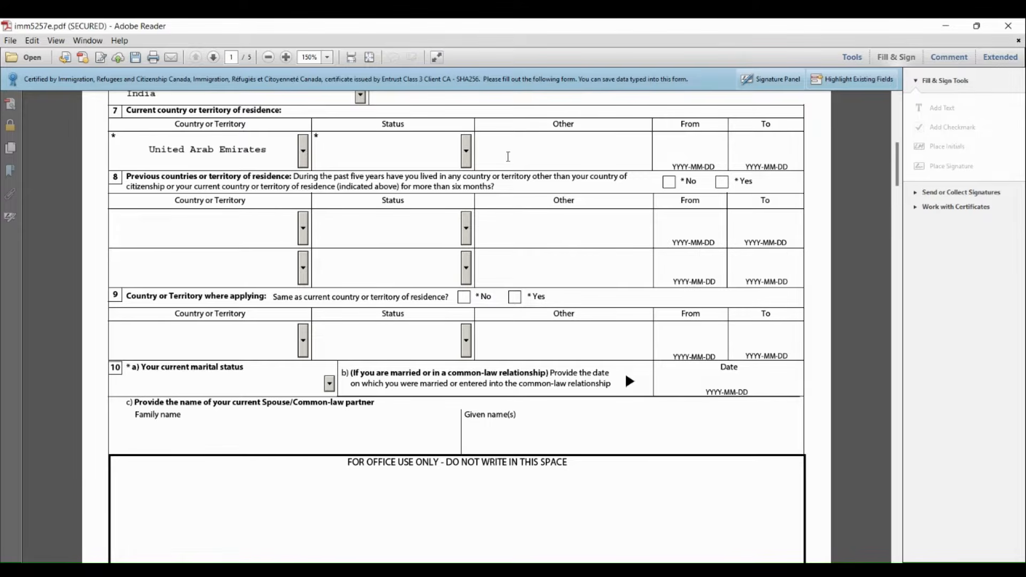
pyautogui.click(470, 157)
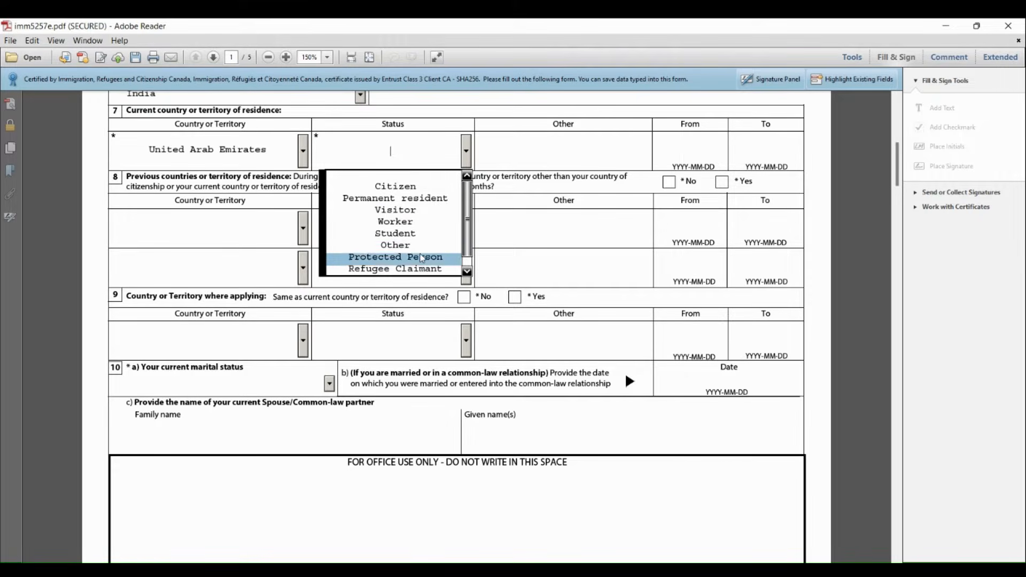
pyautogui.click(426, 226)
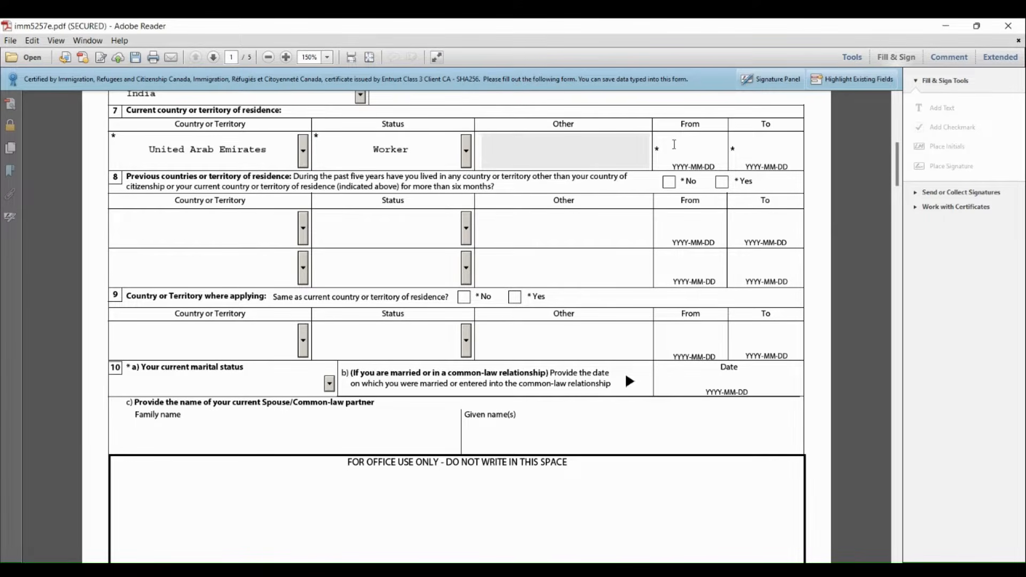
# Enter the current residence period from 2015-01-01 to 2024-01-01
pyautogui.click(681, 142)
pyautogui.write('2015')
pyautogui.write('-01-01')
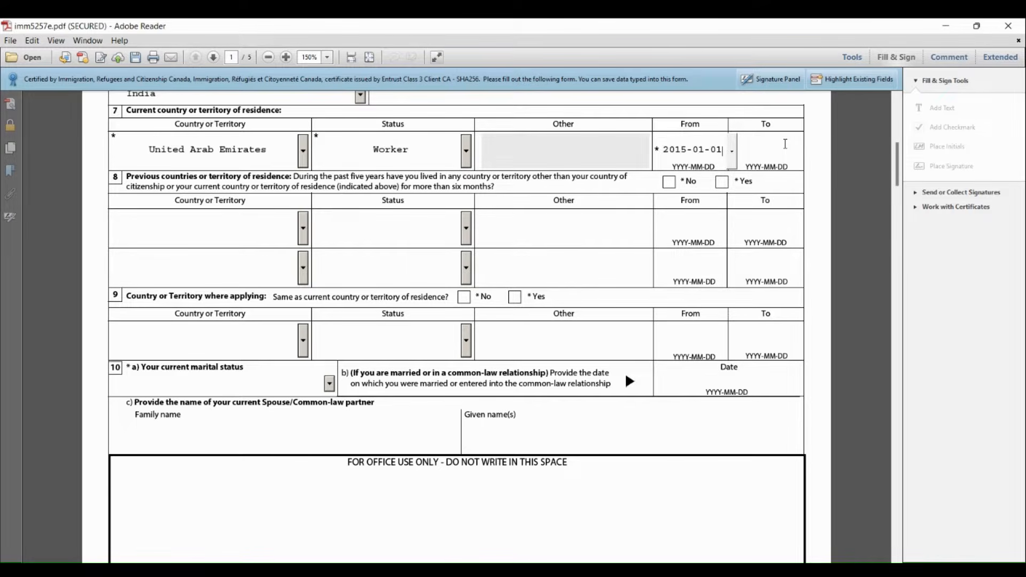
pyautogui.click(765, 137)
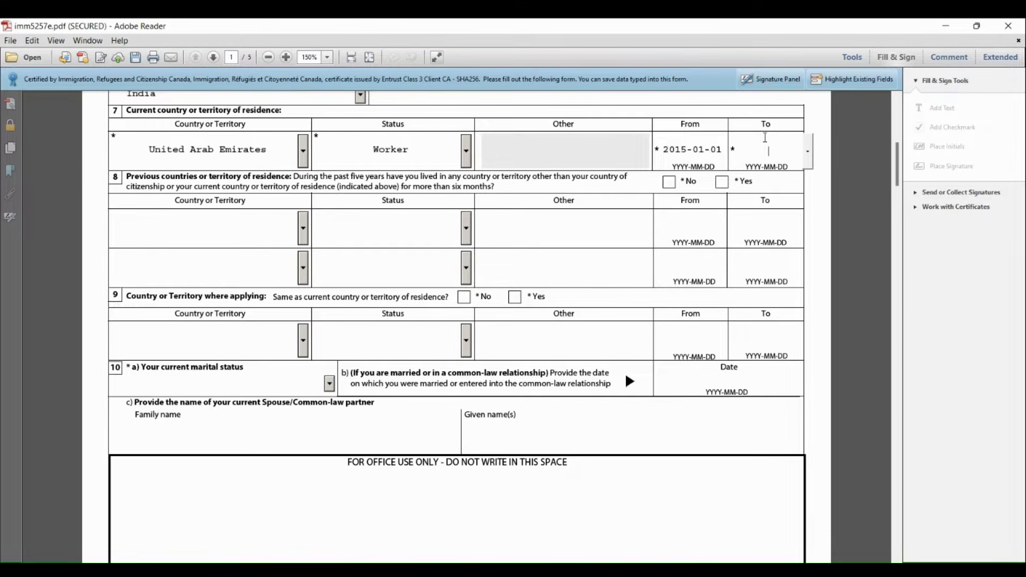
pyautogui.write('2024-01-01')
# Answer No to previous countries of residence and Yes to applying from the current country of residence
pyautogui.click(670, 187)
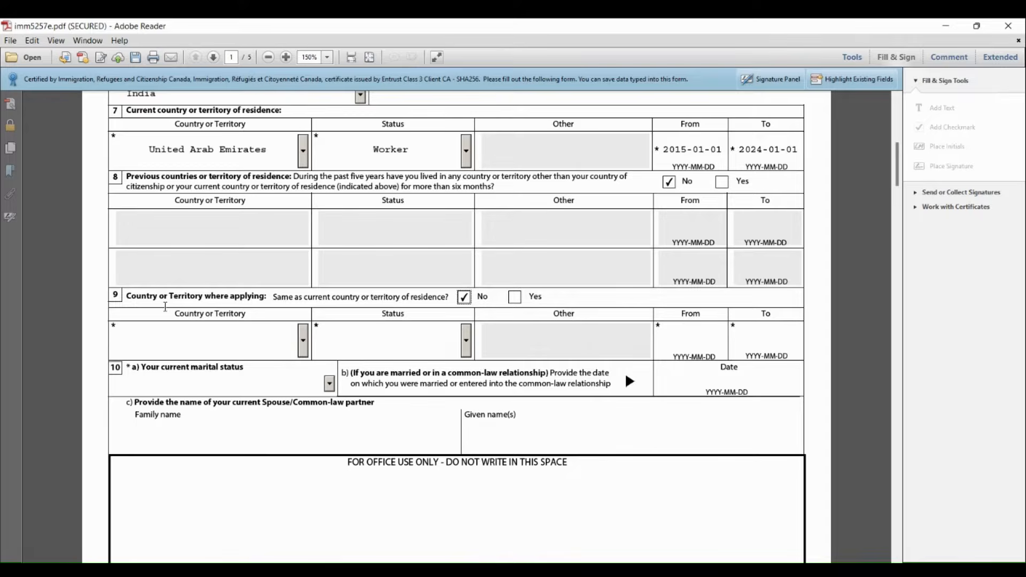
pyautogui.click(515, 298)
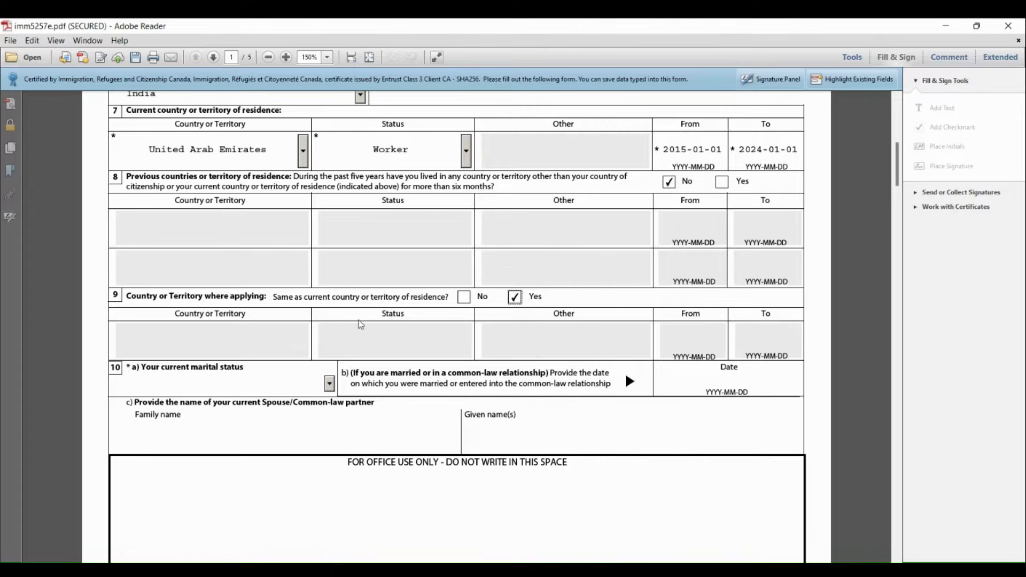
# Set the current marital status to Married and enter 2015-01-01 as the marriage date
pyautogui.click(329, 384)
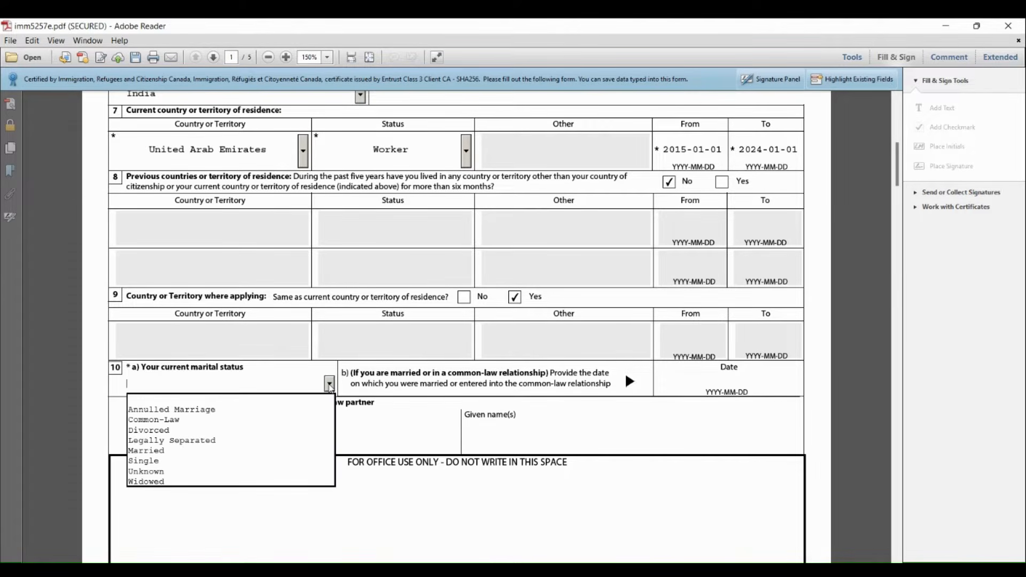
pyautogui.click(190, 452)
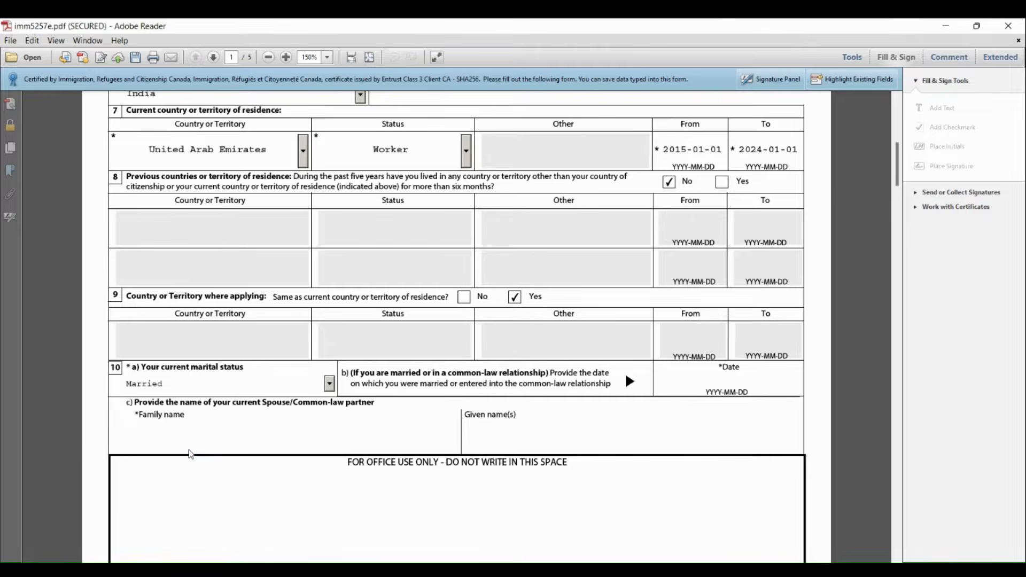
pyautogui.click(721, 377)
pyautogui.write('2015-01-01')
# Enter the spouse's family and given names, and answer No to having previously been married or in a common-law relationship
pyautogui.click(199, 430)
pyautogui.write('KAUR')
pyautogui.click(514, 442)
pyautogui.write('KAUR')
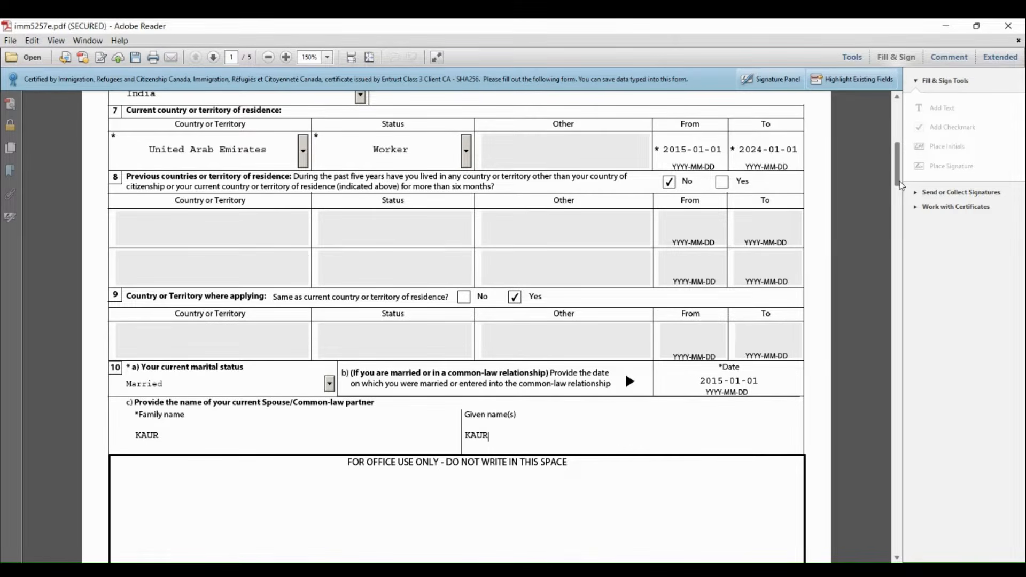
pyautogui.moveTo(899, 184); pyautogui.dragTo(912, 237)
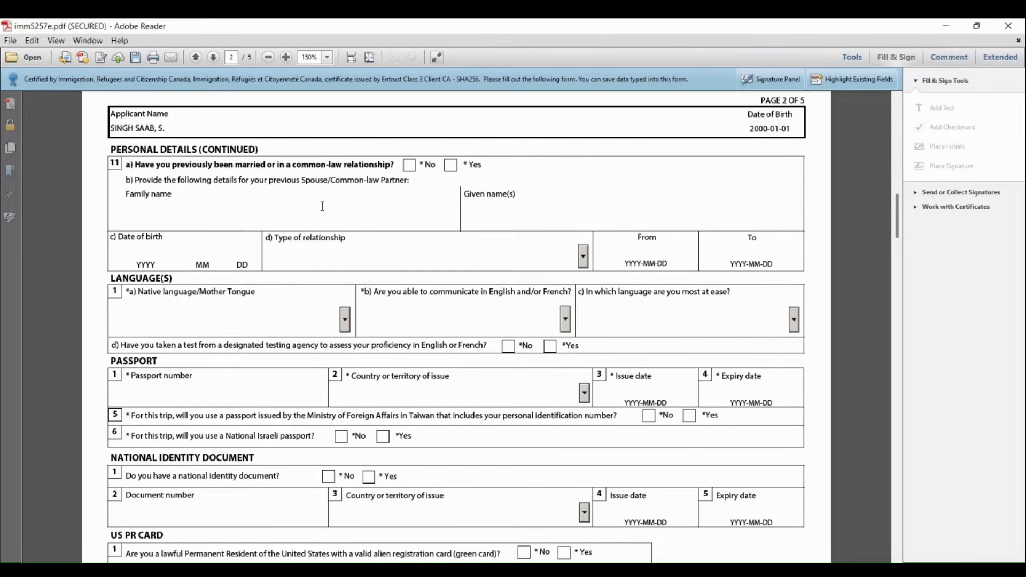
pyautogui.click(410, 167)
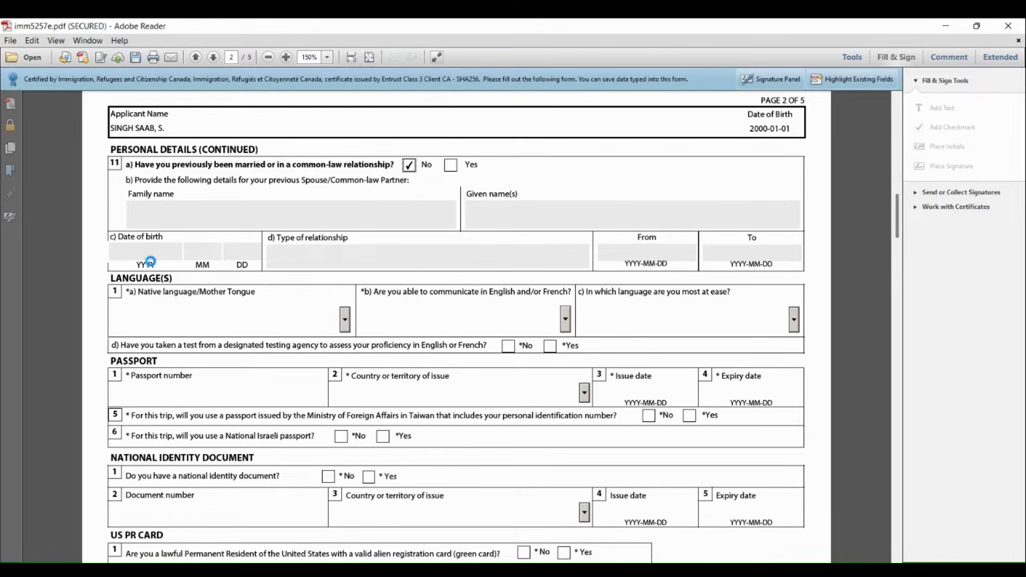
# Set the native language to Punjabi and choose English as the language the applicant can communicate in
pyautogui.click(346, 321)
pyautogui.write('p')
pyautogui.press('Down')
pyautogui.press('Down')
pyautogui.press('Down')
pyautogui.press('Down')
pyautogui.press('Down')
pyautogui.press('Down')
pyautogui.press('Down')
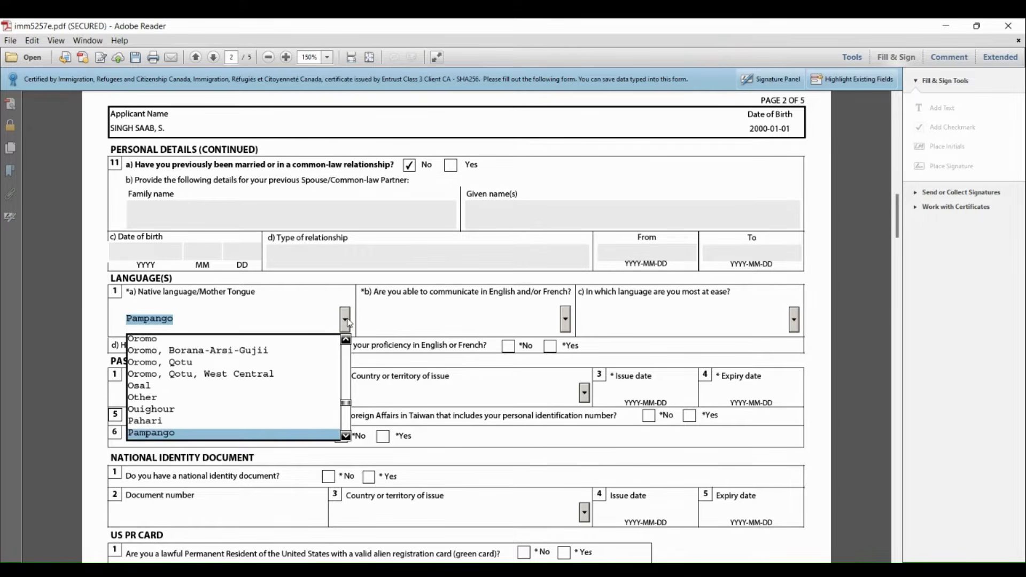
pyautogui.press('Down')
pyautogui.press('Down')
pyautogui.press('Down')
pyautogui.press('Down')
pyautogui.press('Down')
pyautogui.press('Down')
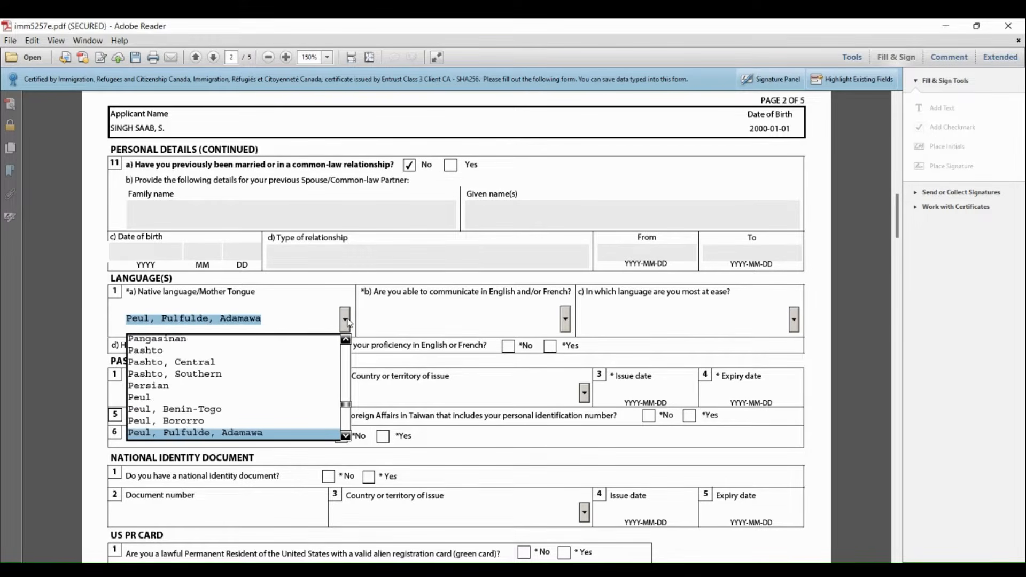
pyautogui.press('Down')
pyautogui.press('Down')
pyautogui.press('Down')
pyautogui.press('Down')
pyautogui.press('Down')
pyautogui.press('Down')
pyautogui.press('Down')
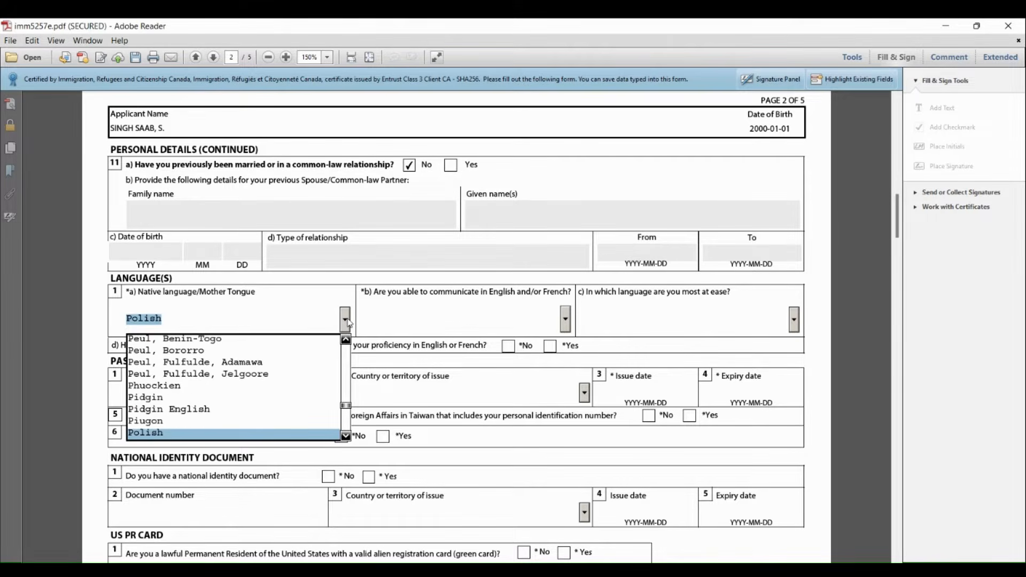
pyautogui.press('Down')
pyautogui.press('Down')
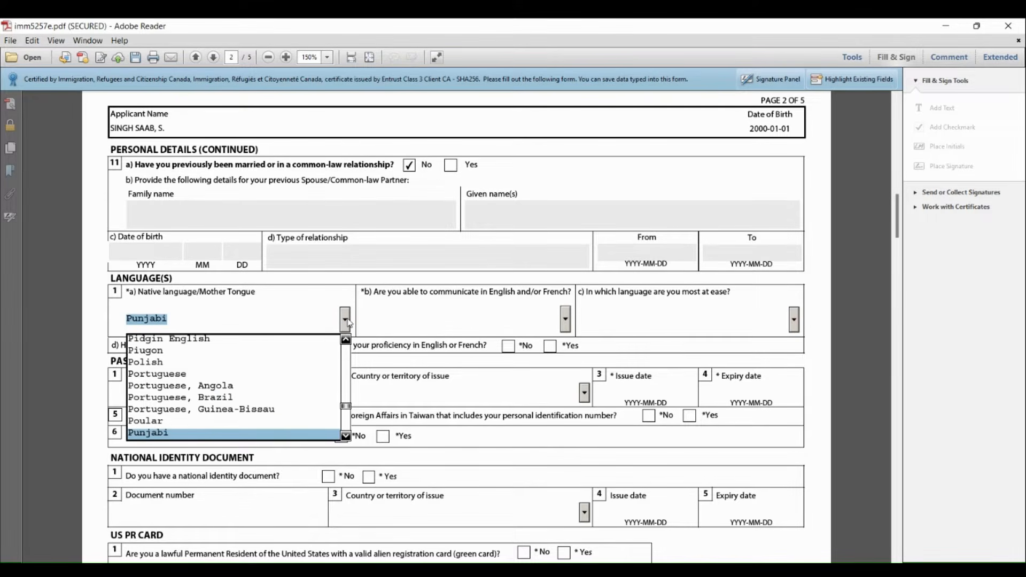
pyautogui.click(346, 319)
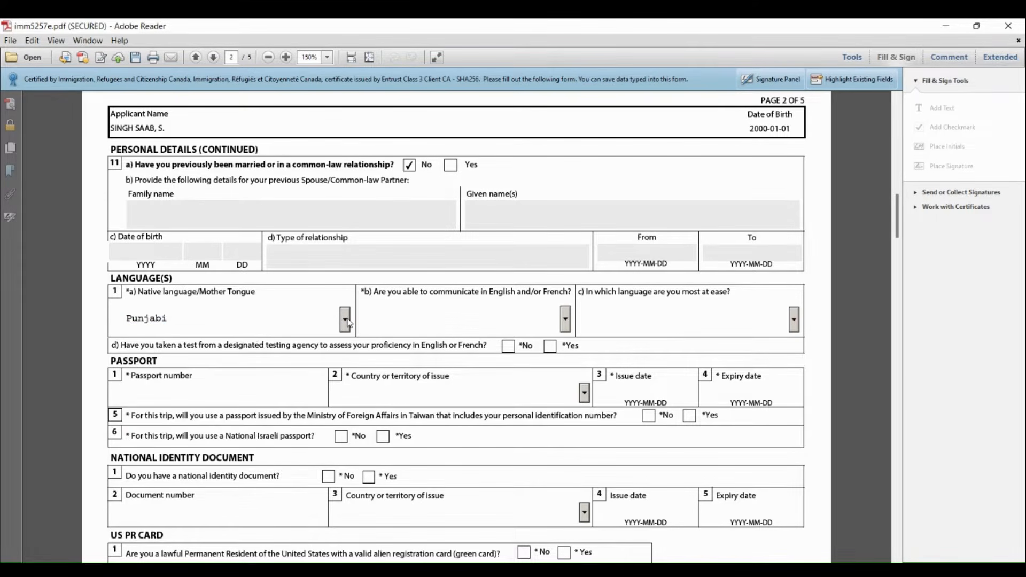
pyautogui.click(567, 324)
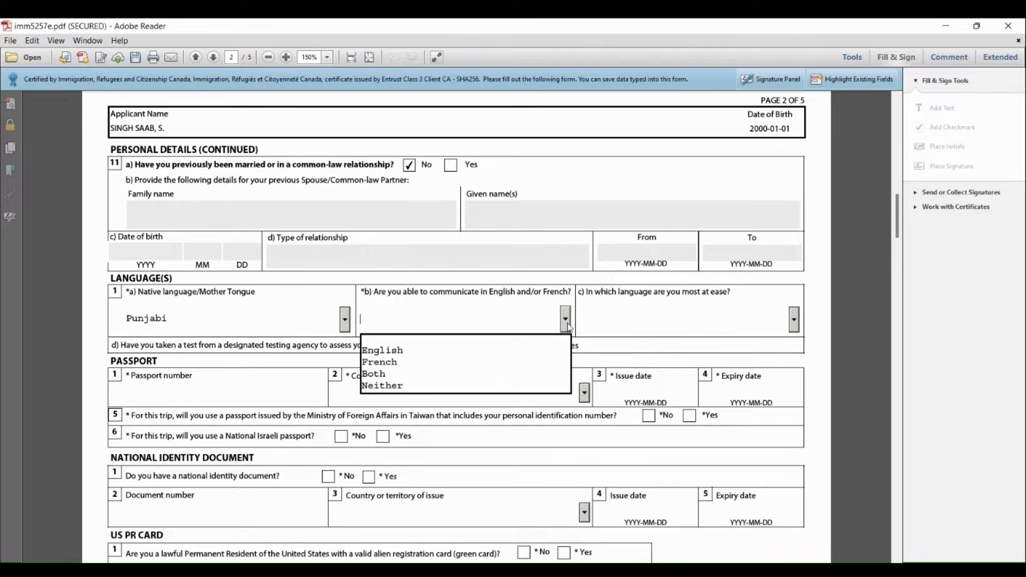
pyautogui.click(427, 355)
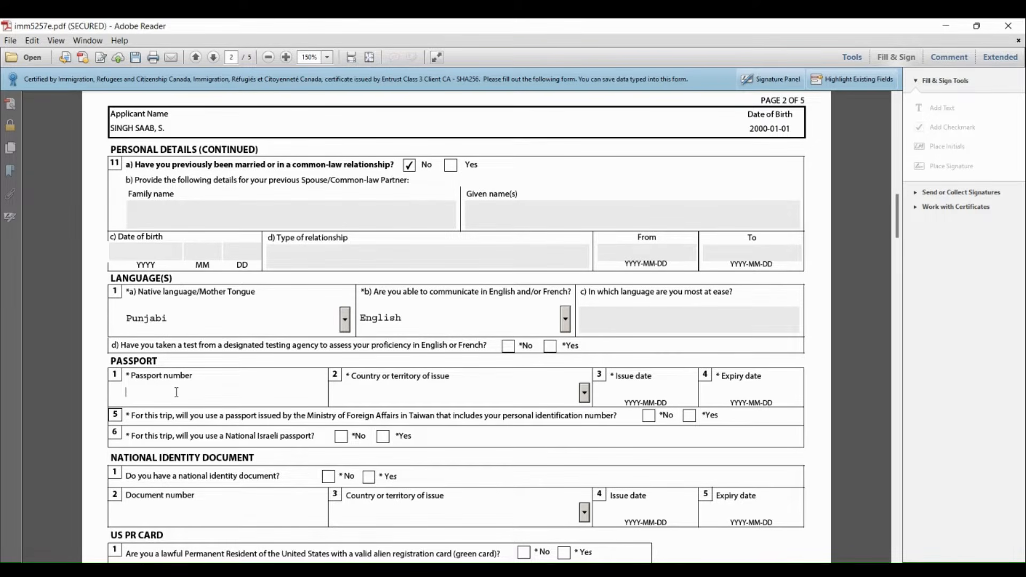
# Enter the passport number and set the passport's country of issue to IND (India)
pyautogui.write('AS000000')
pyautogui.click(585, 395)
pyautogui.write('ir')
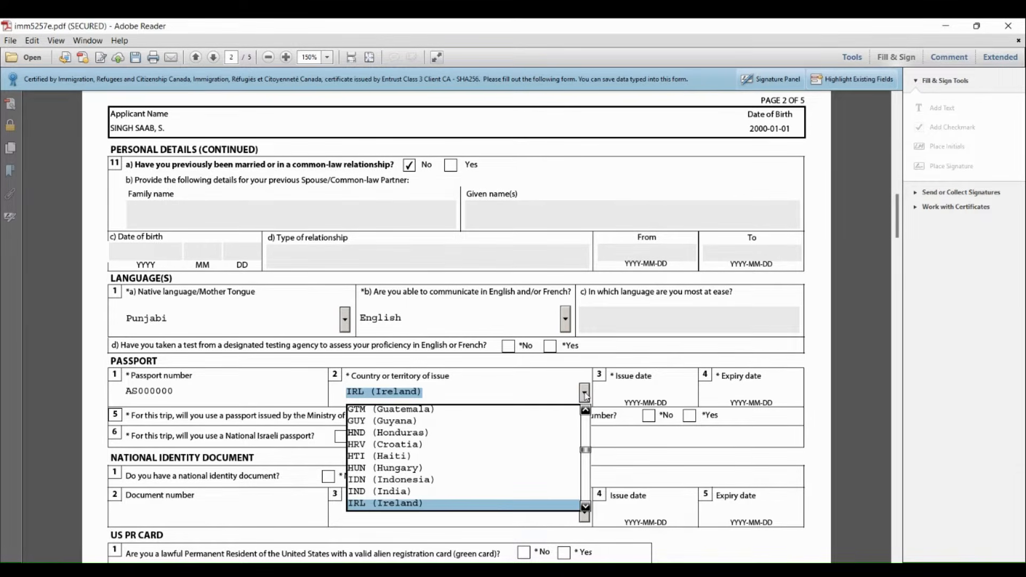
pyautogui.press('Up')
pyautogui.press('Return')
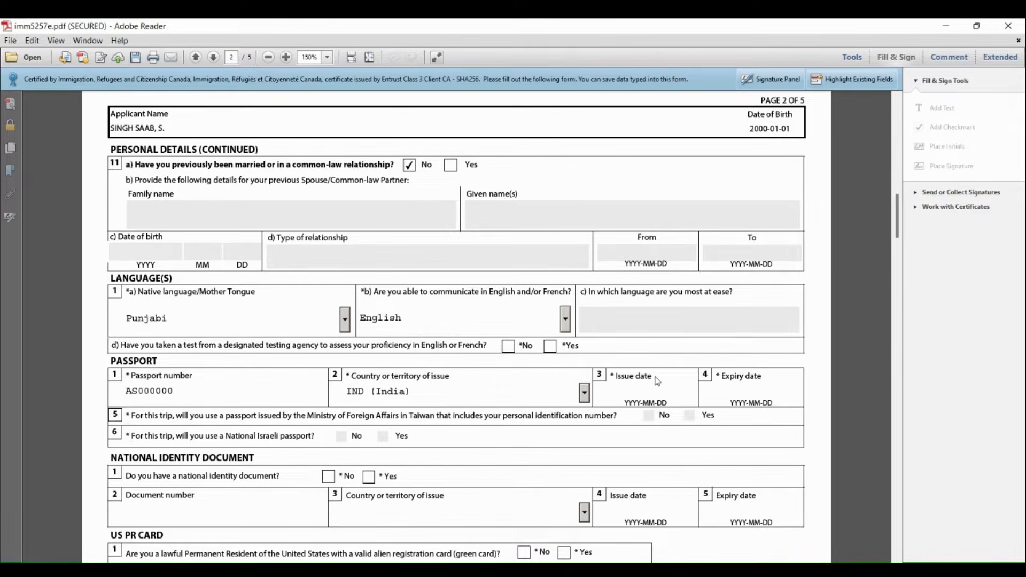
# Set the passport's issue date to 2020-01-01 and its expiry date to 2030-01-01
pyautogui.click(628, 387)
pyautogui.write('2020-01-01')
pyautogui.click(731, 390)
pyautogui.write('30-01-01')
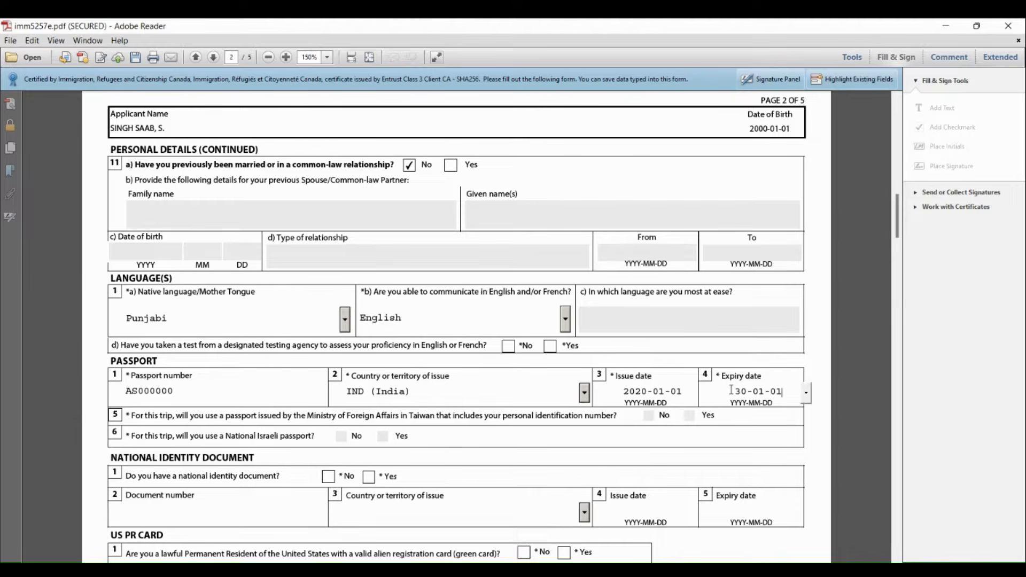
pyautogui.click(739, 391)
pyautogui.write('20')
pyautogui.press('BackSpace')
pyautogui.press('BackSpace')
pyautogui.press('BackSpace')
pyautogui.write('203')
# Answer Yes to having a national identity document and enter its document number
pyautogui.click(369, 477)
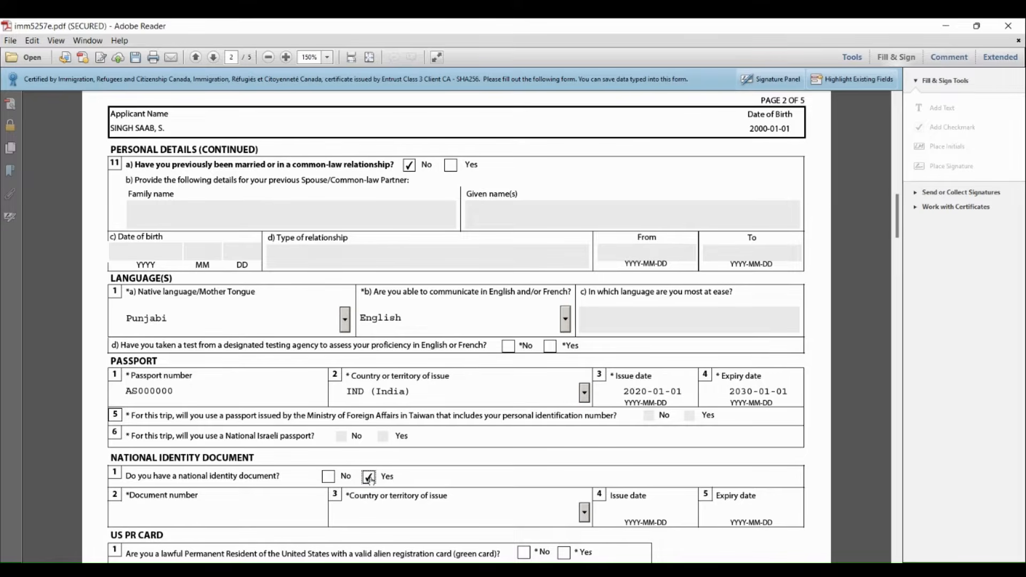
pyautogui.click(202, 513)
pyautogui.write('784-')
pyautogui.press('BackSpace')
pyautogui.write('19000000000')
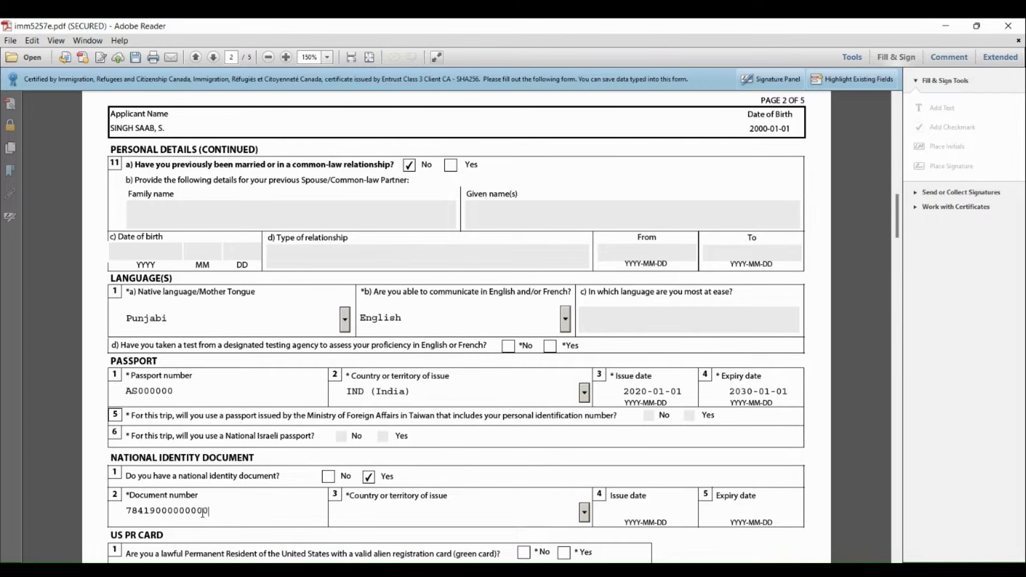
# Set the national identity document's country of issue to ARE (United Arab Emirates)
pyautogui.click(584, 515)
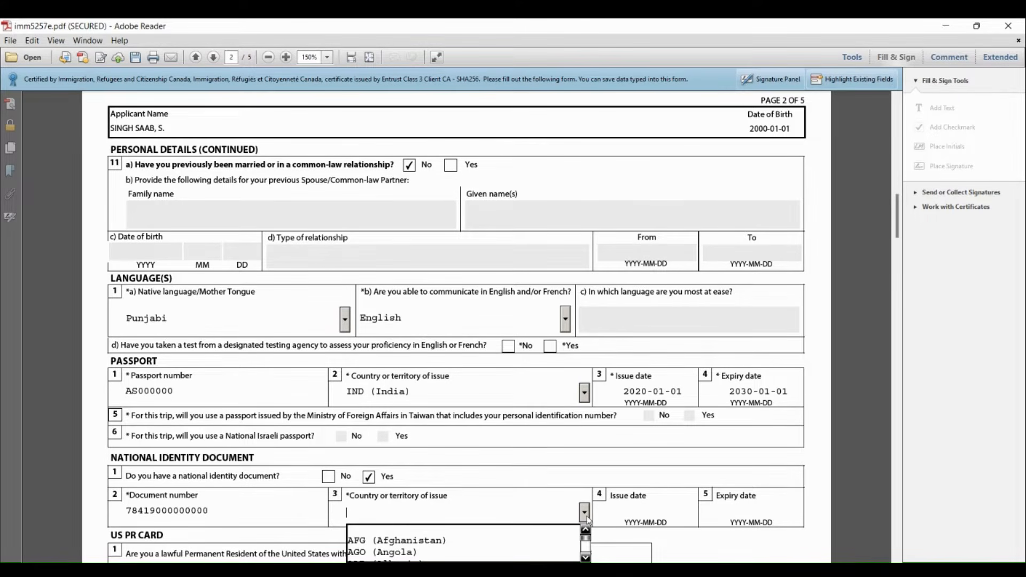
pyautogui.write('ECU (Ecuador')
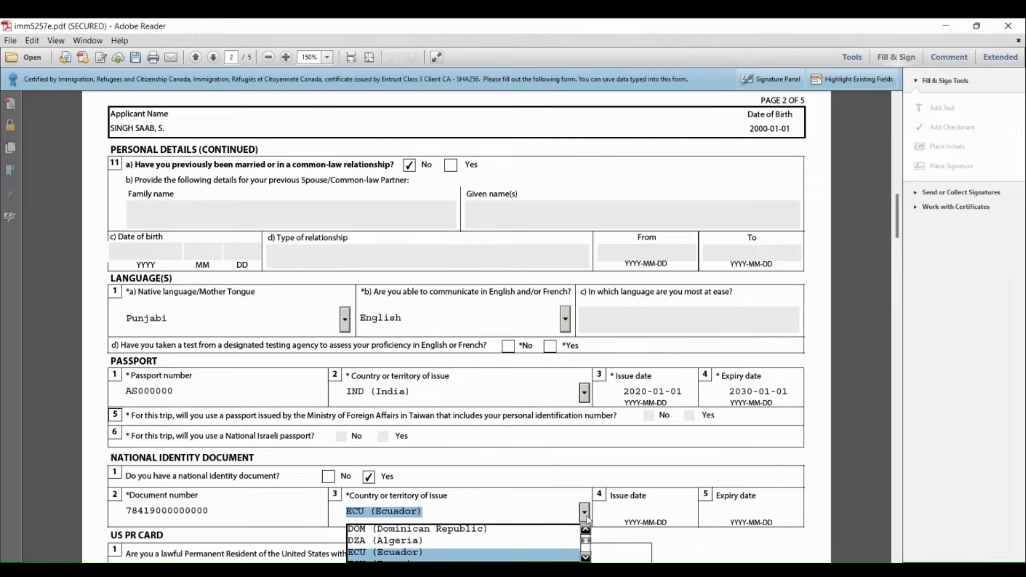
pyautogui.write('AFG (Afghanistan')
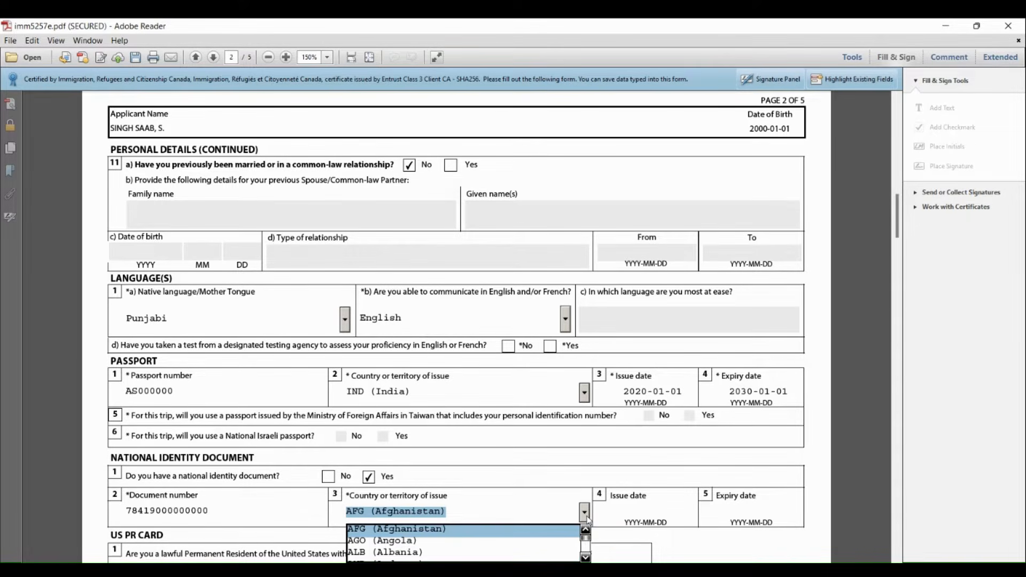
pyautogui.press('Down')
pyautogui.press('Down')
pyautogui.press('Down')
pyautogui.press('Down')
pyautogui.press('Return')
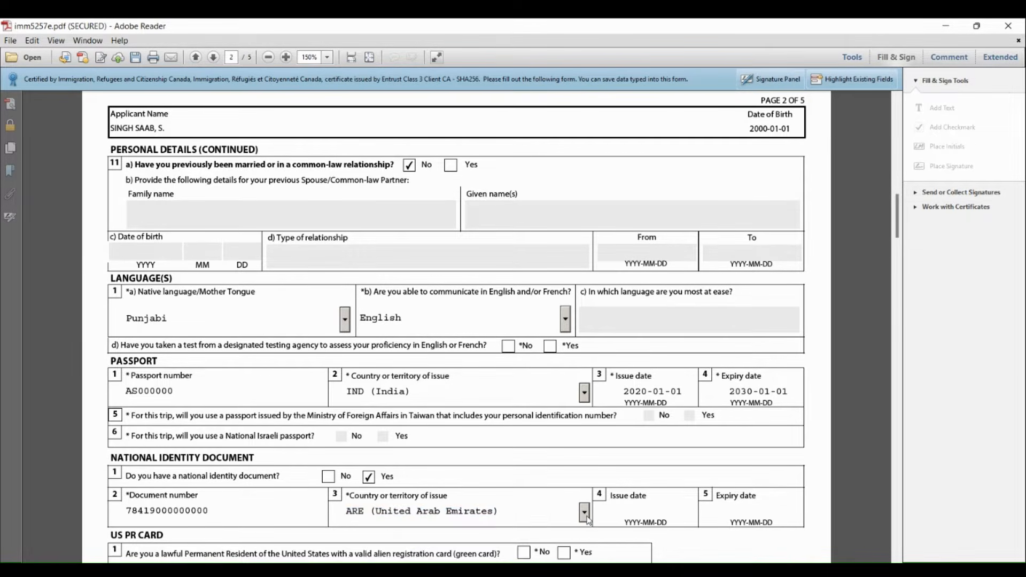
# Set the national identity document's issue date to 2015-01-01 and its expiry date to 2024-01-01
pyautogui.click(629, 509)
pyautogui.write('2015-01')
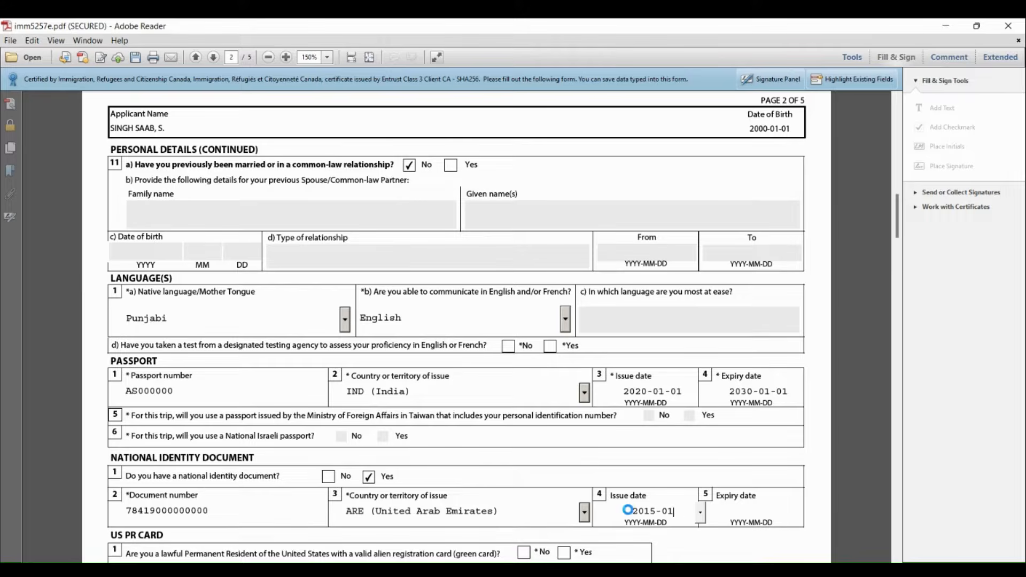
pyautogui.write('-01')
pyautogui.click(730, 509)
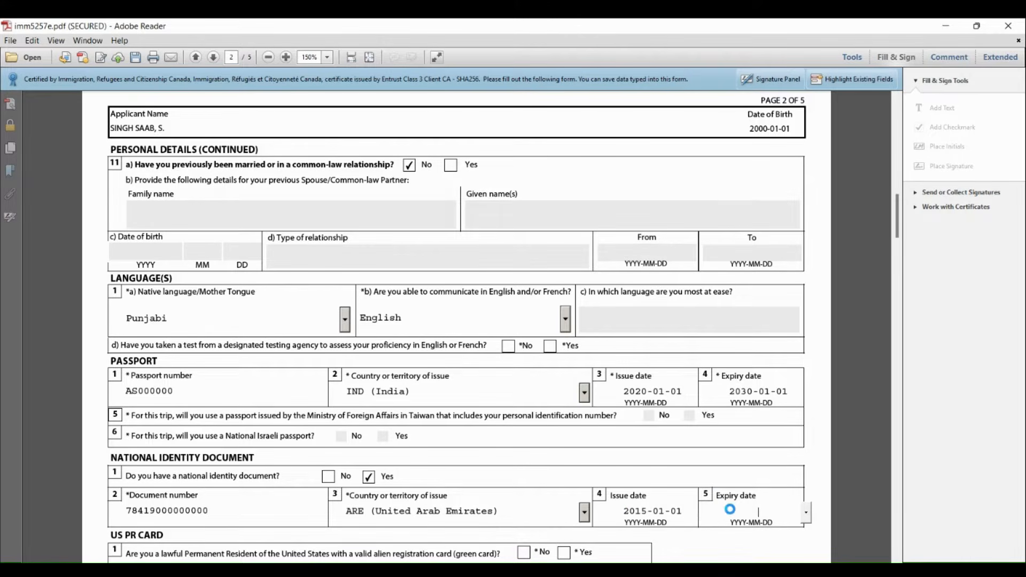
pyautogui.write('24-')
pyautogui.press('BackSpace')
pyautogui.press('BackSpace')
pyautogui.press('BackSpace')
pyautogui.write('2024-01-01')
# Answer No to being a lawful Permanent Resident of the United States with a green card
pyautogui.moveTo(902, 231); pyautogui.dragTo(903, 271)
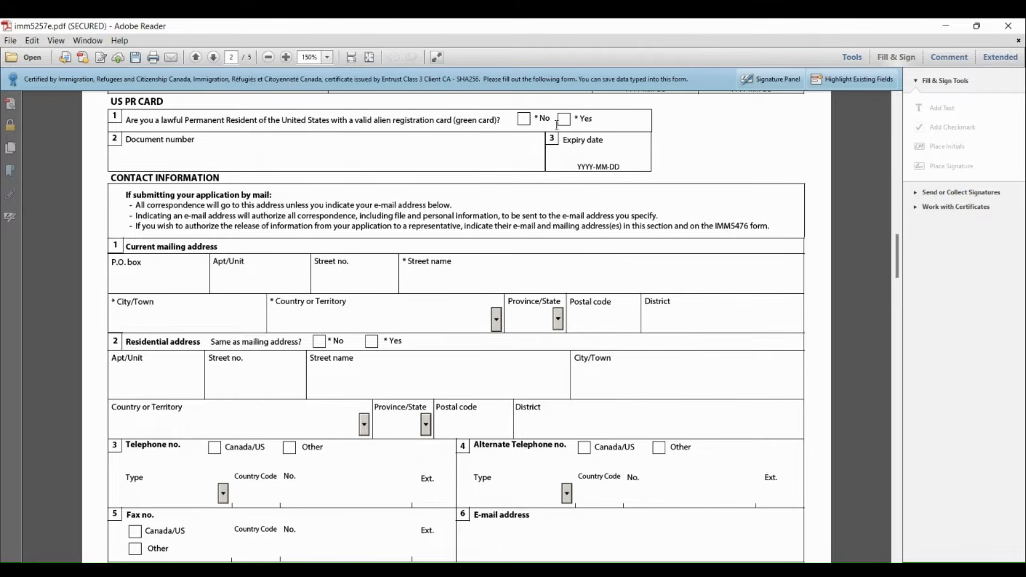
pyautogui.click(524, 120)
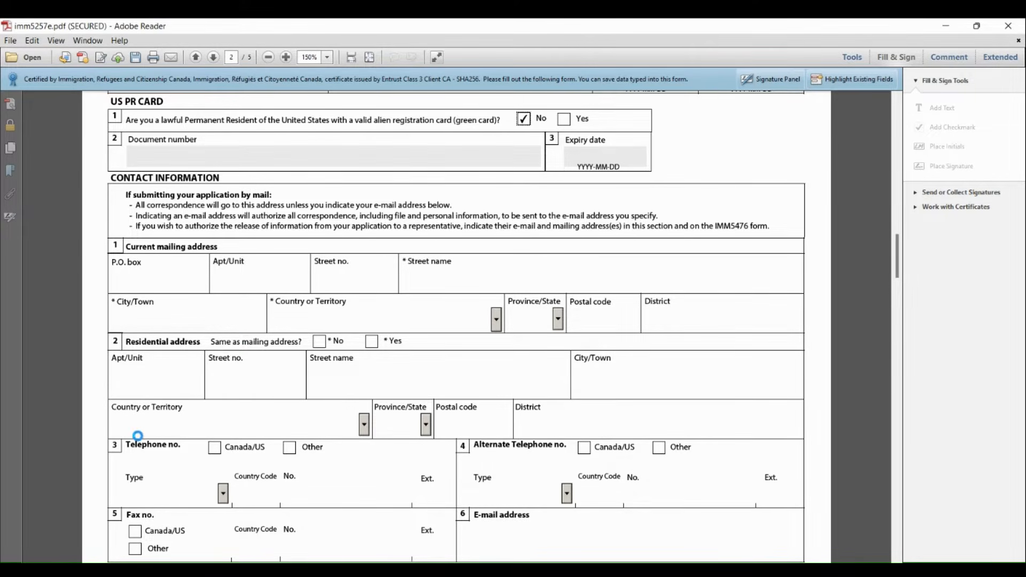
# Enter the apartment or unit, street number and street name of the current mailing address
pyautogui.click(248, 275)
pyautogui.write('100')
pyautogui.press('Tab')
pyautogui.write('1010')
pyautogui.click(451, 281)
pyautogui.write('BUILDING')
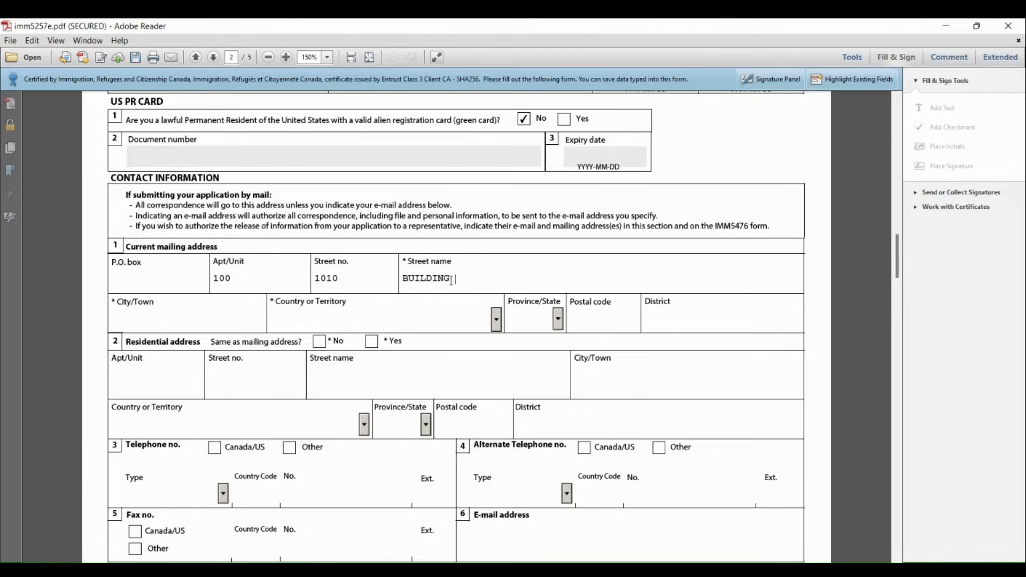
pyautogui.write(' NAME, AREA, CITY')
# Complete the mailing address with DUBAI and United Arab Emirates, and mark the residential address as the same
pyautogui.click(250, 317)
pyautogui.write('DUBAI')
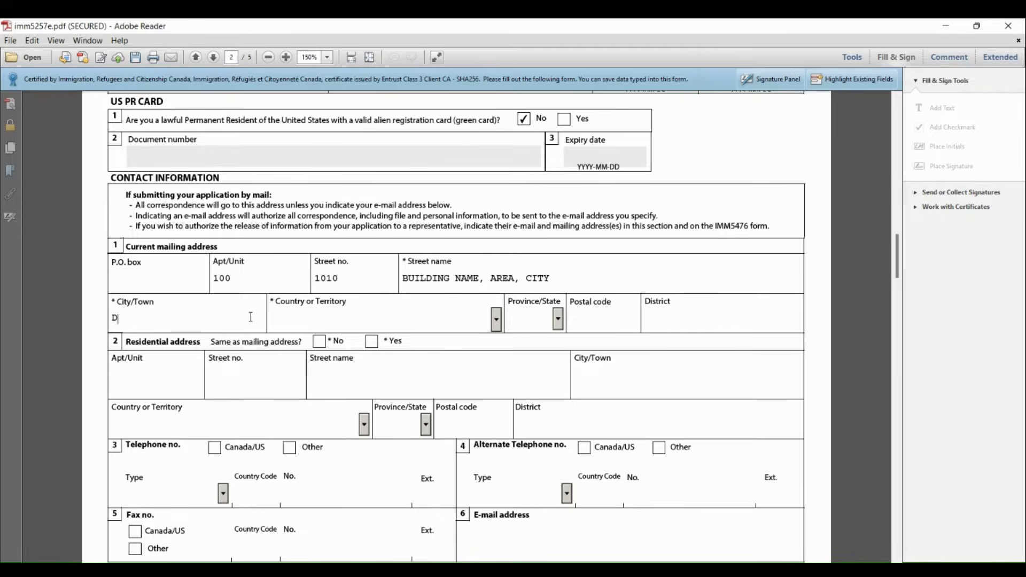
pyautogui.click(357, 310)
pyautogui.click(496, 321)
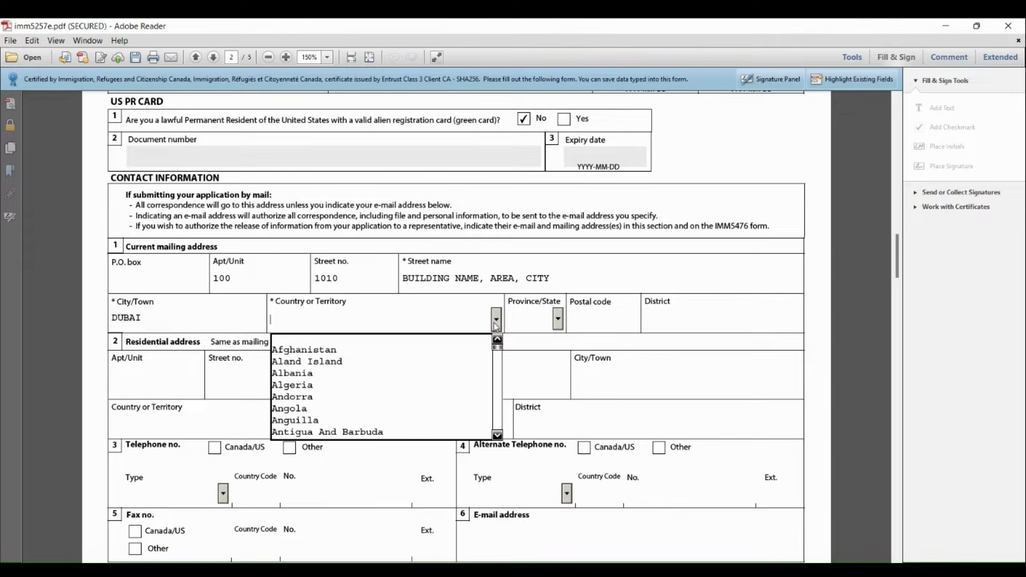
pyautogui.press('u')
pyautogui.press('u')
pyautogui.press('u')
pyautogui.press('u')
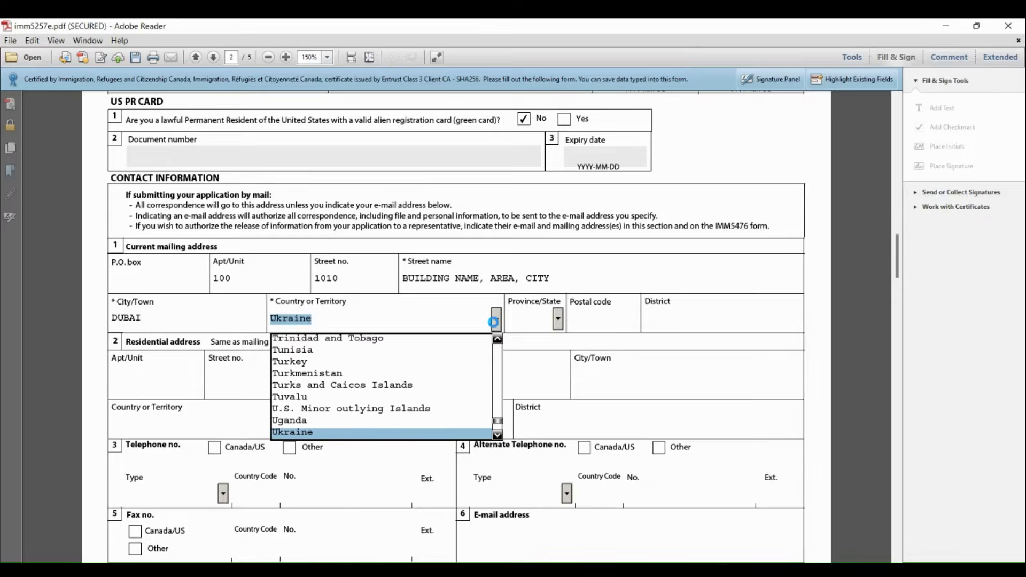
pyautogui.press('u')
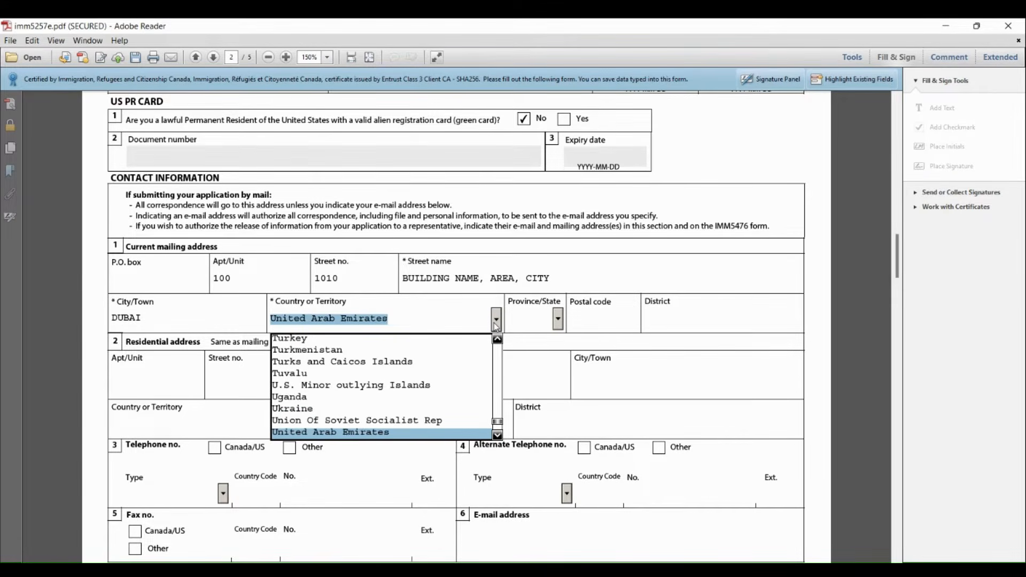
pyautogui.click(496, 324)
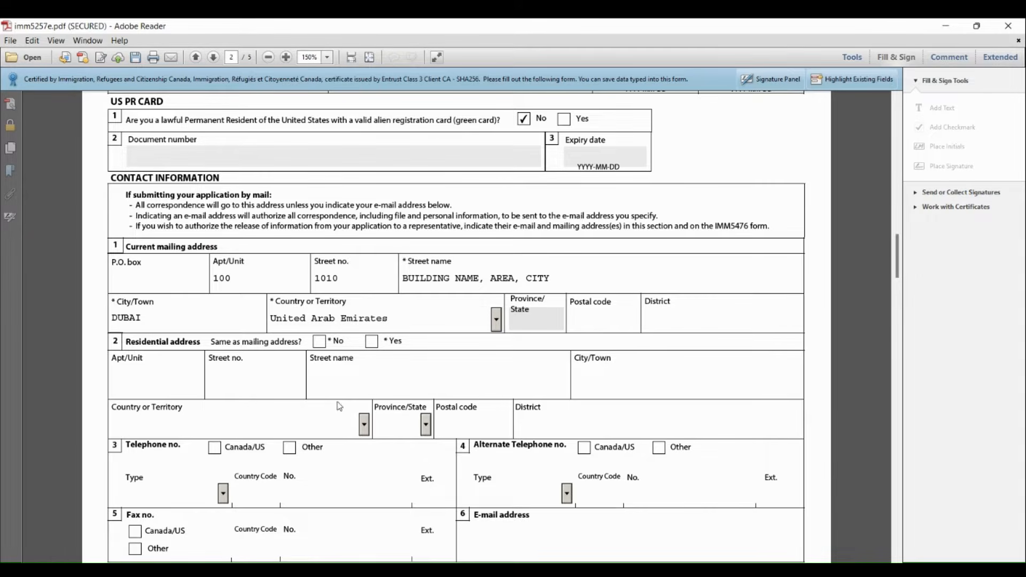
pyautogui.click(376, 345)
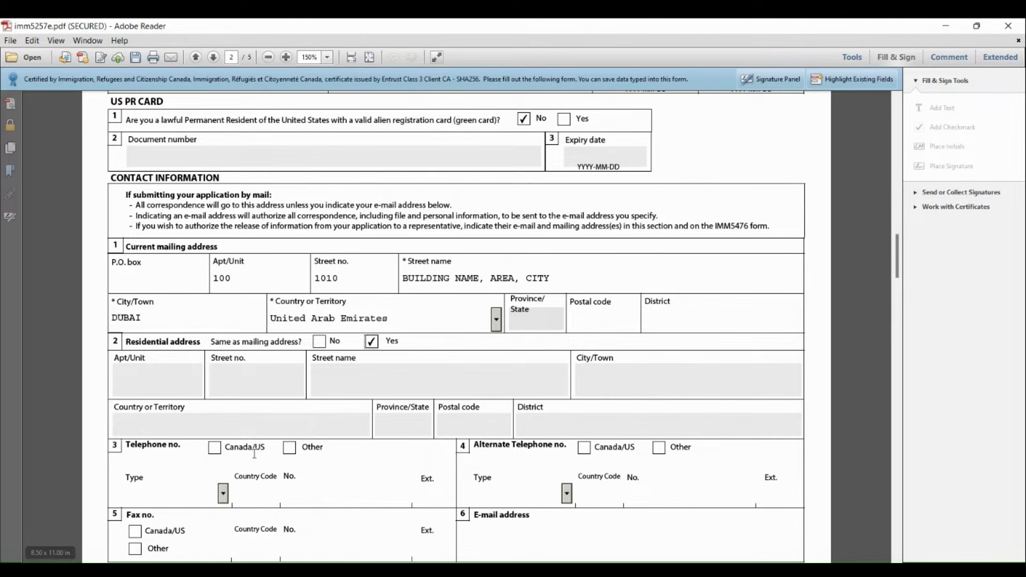
# Set the main telephone to Other, type Cellular, with country code 971
pyautogui.click(289, 453)
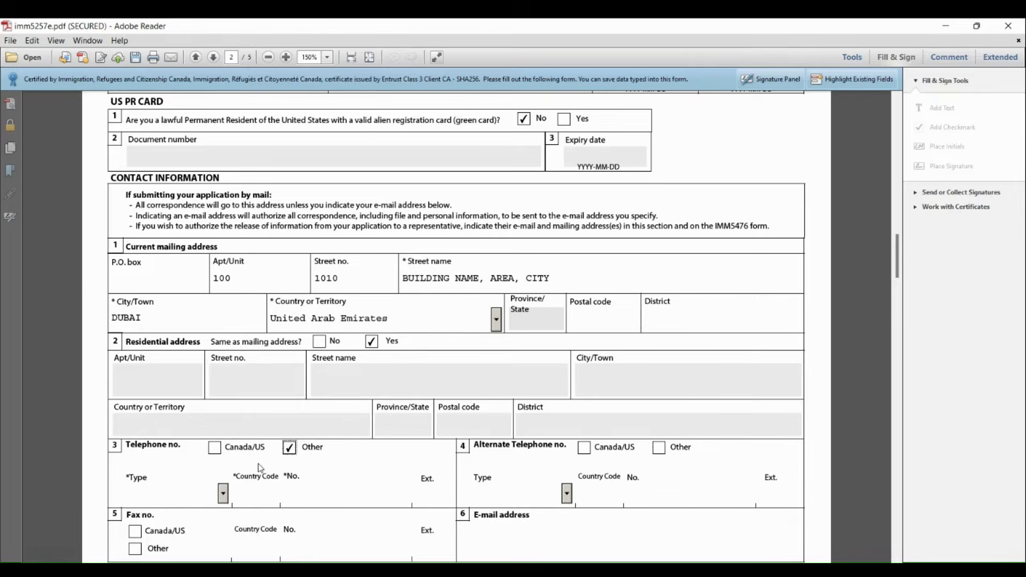
pyautogui.click(224, 493)
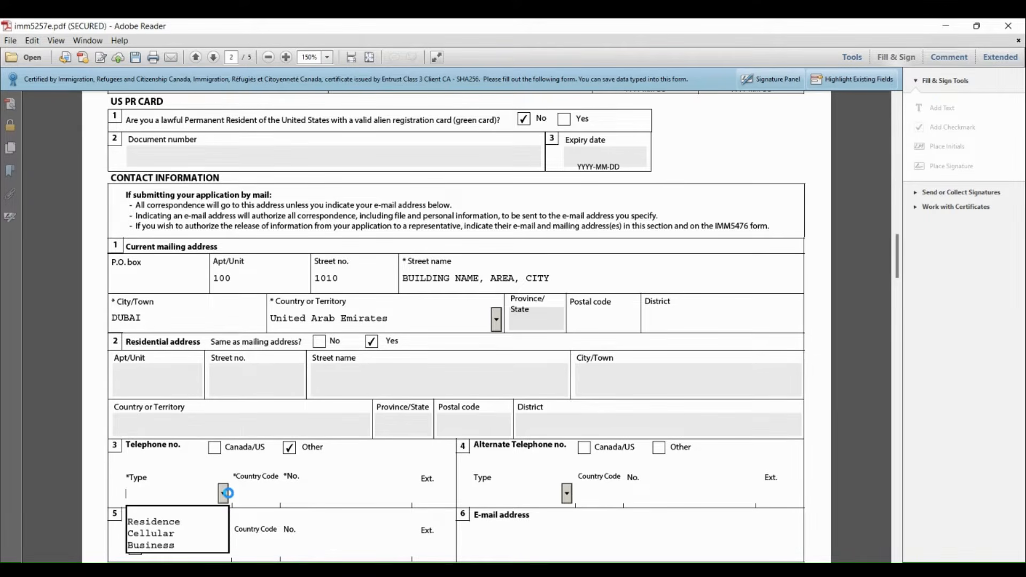
pyautogui.click(161, 535)
pyautogui.click(277, 493)
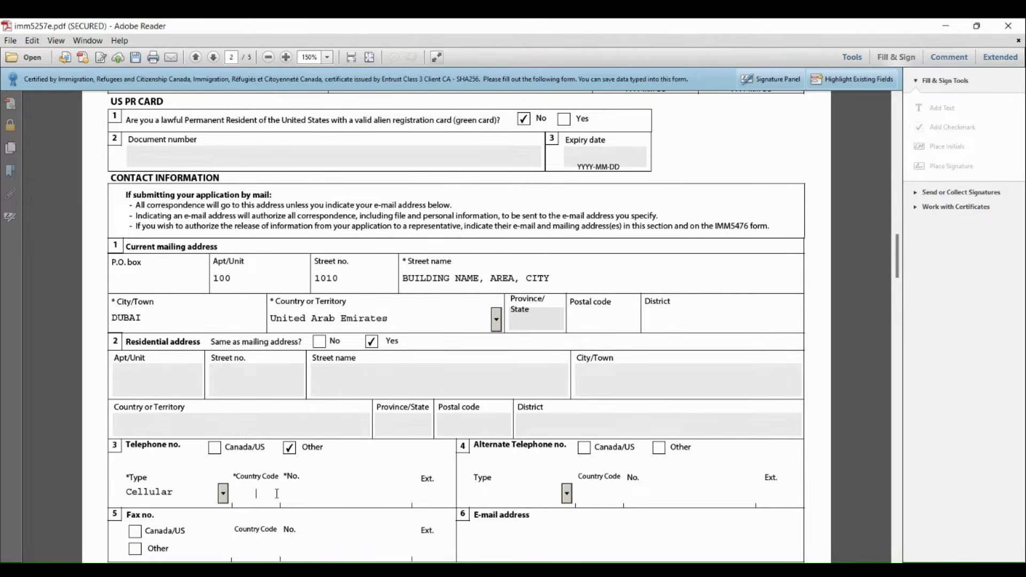
pyautogui.write('971')
# Set the alternate telephone to Other, type Business, with country code 971, and fill in the applicant's e-mail address
pyautogui.click(660, 450)
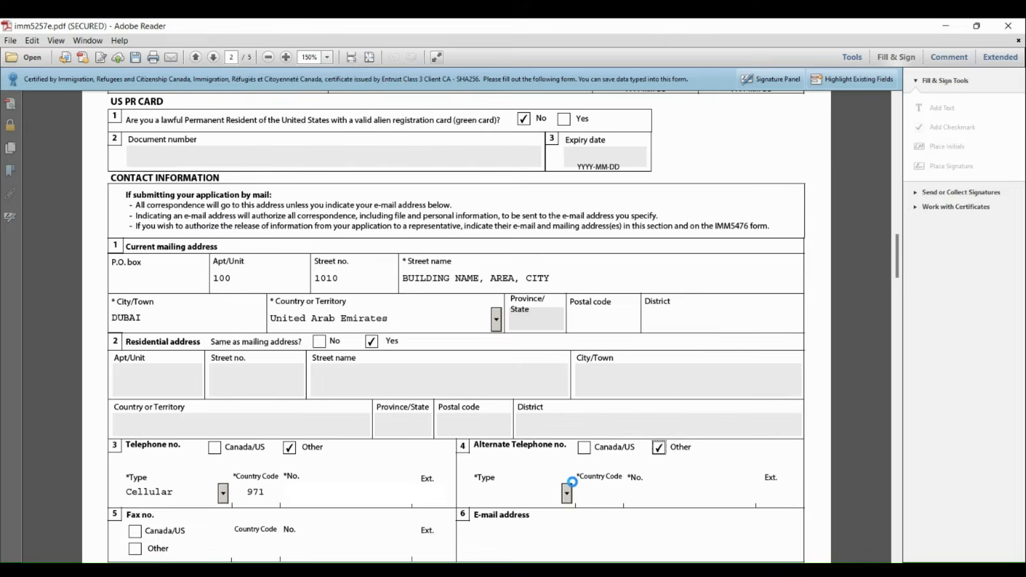
pyautogui.click(567, 492)
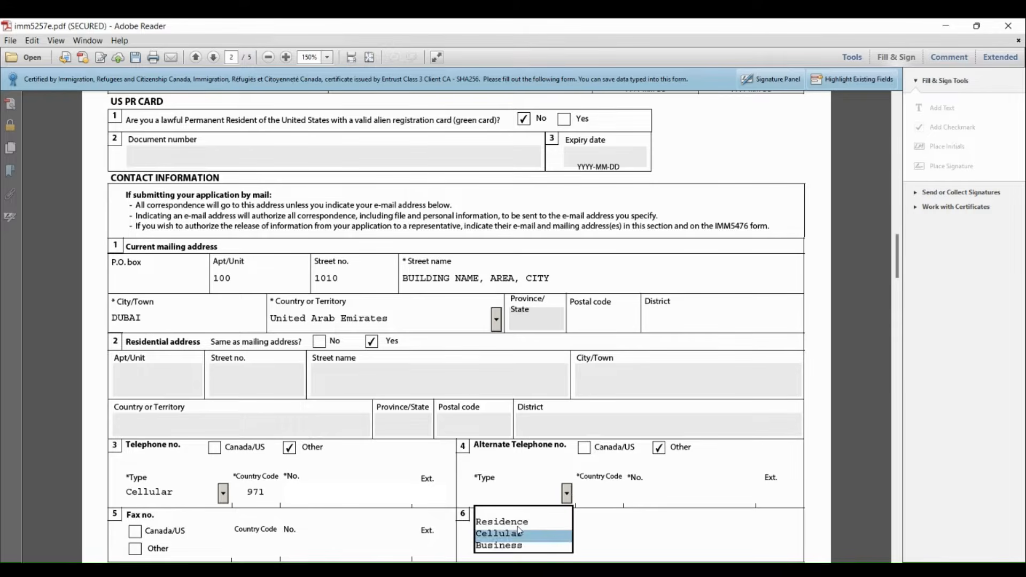
pyautogui.click(610, 496)
pyautogui.write('97155')
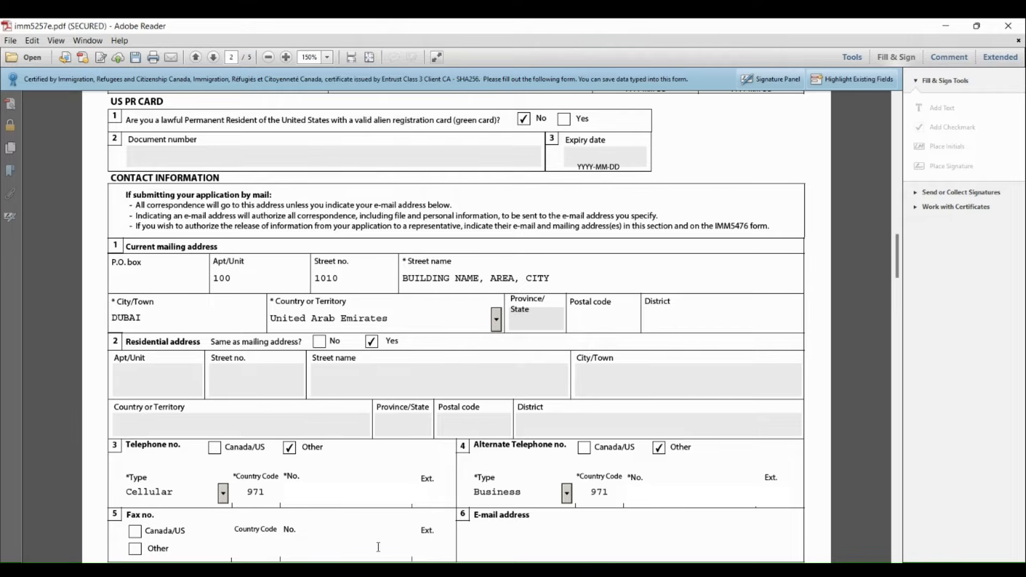
pyautogui.click(496, 541)
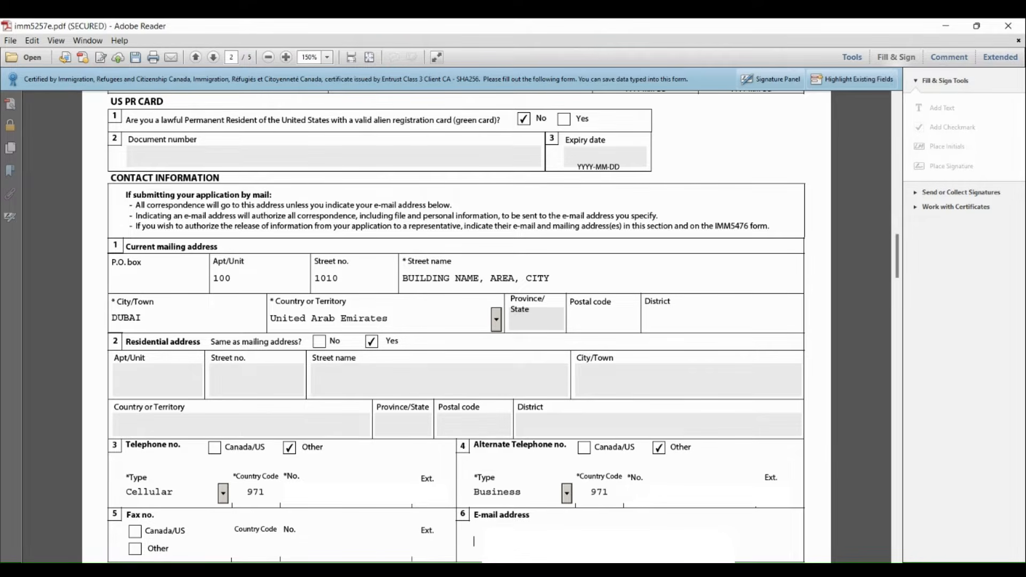
pyautogui.write('AS')
# Set the purpose of the visit to Tourism and the planned stay's start date to 2023-12-20
pyautogui.scroll(-3, 877, 320)
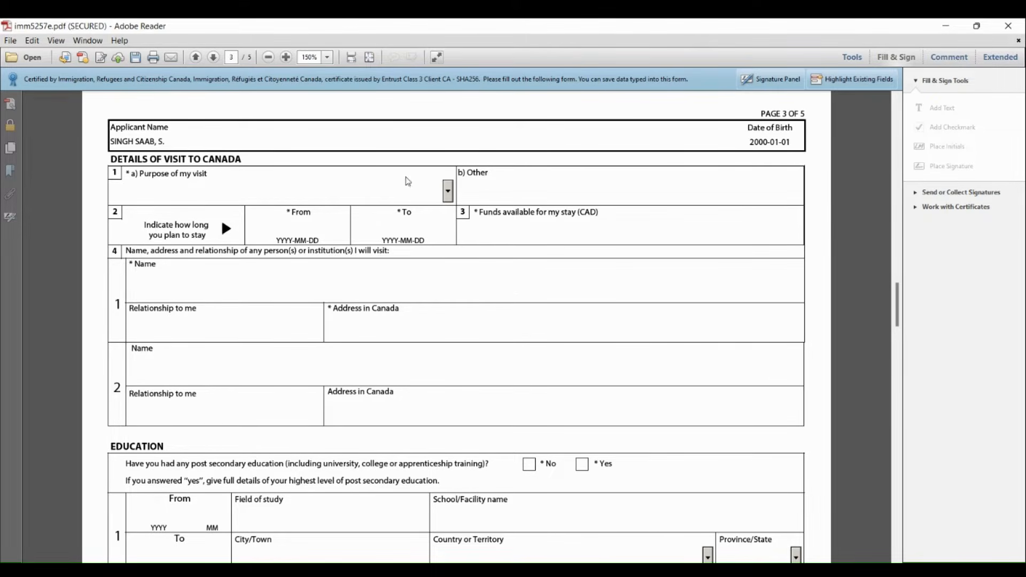
pyautogui.click(448, 194)
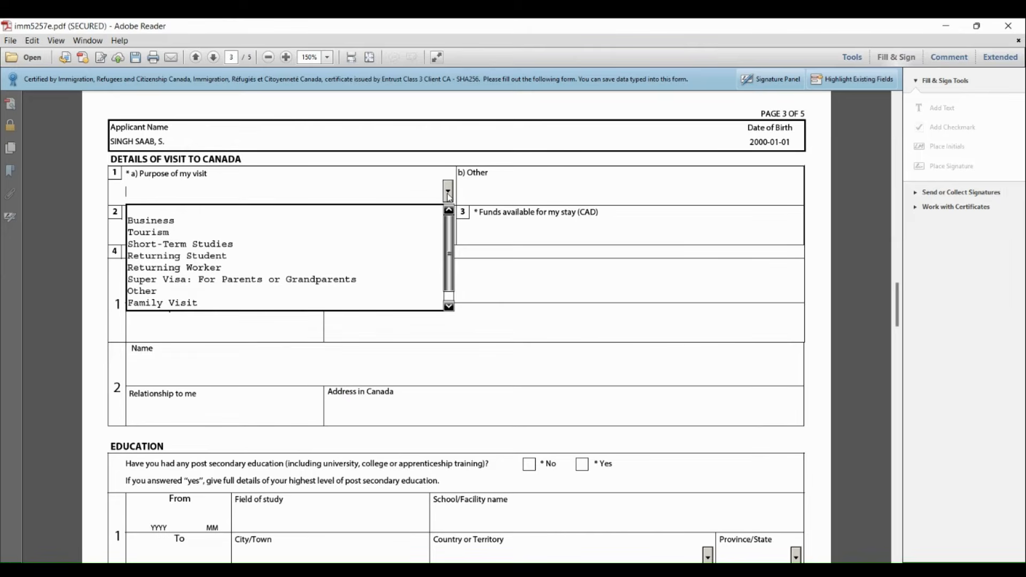
pyautogui.click(168, 236)
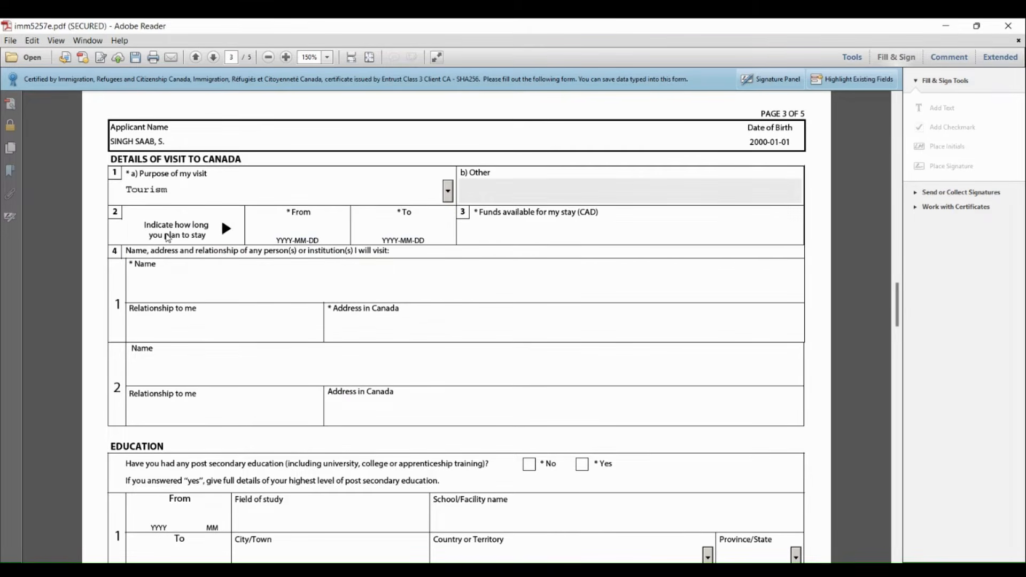
pyautogui.click(290, 229)
pyautogui.write('2023-12-20')
# Set the planned stay's end date to 2024-01-05
pyautogui.click(394, 231)
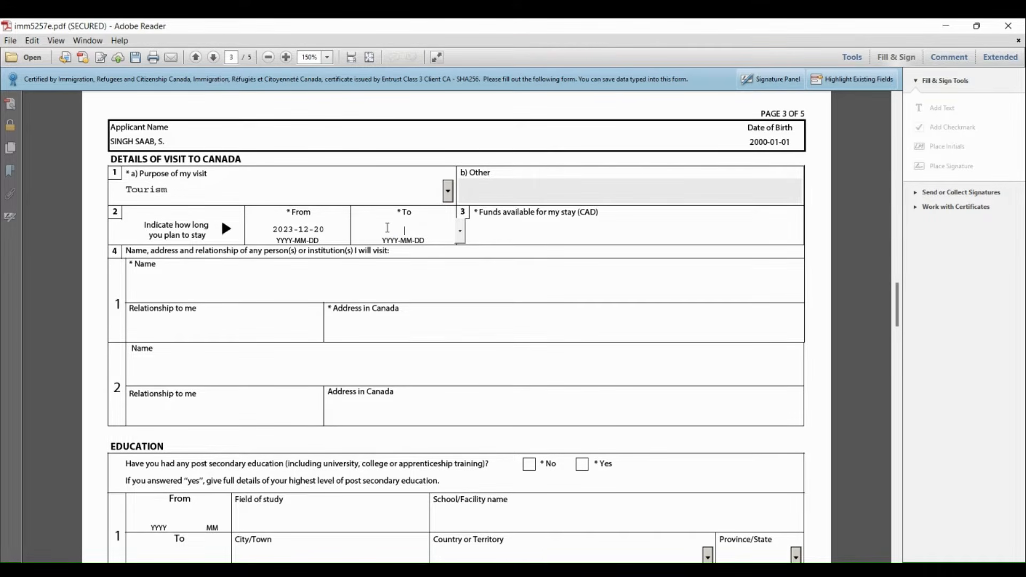
pyautogui.write('2021-01-05')
pyautogui.click(510, 231)
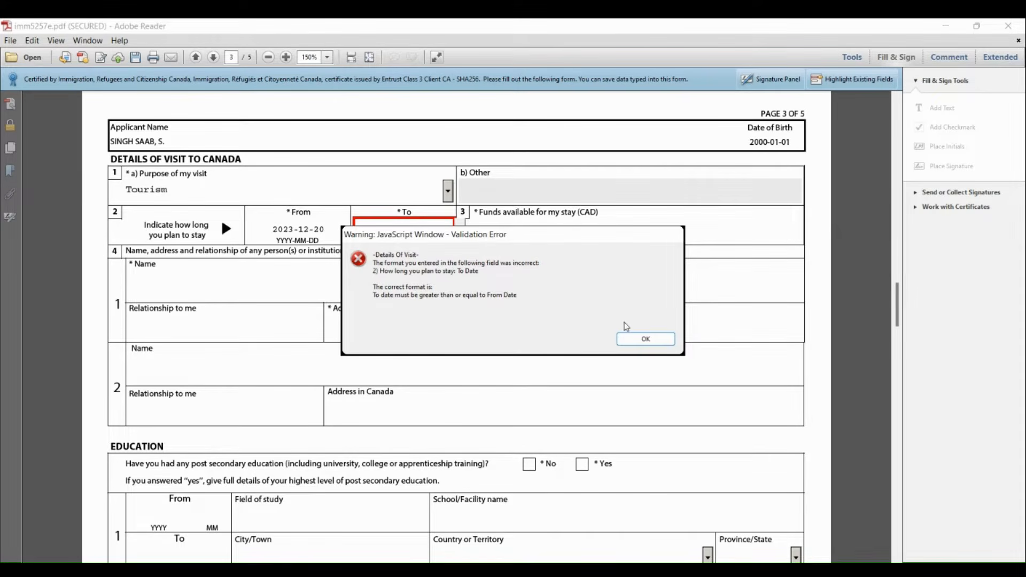
pyautogui.click(645, 340)
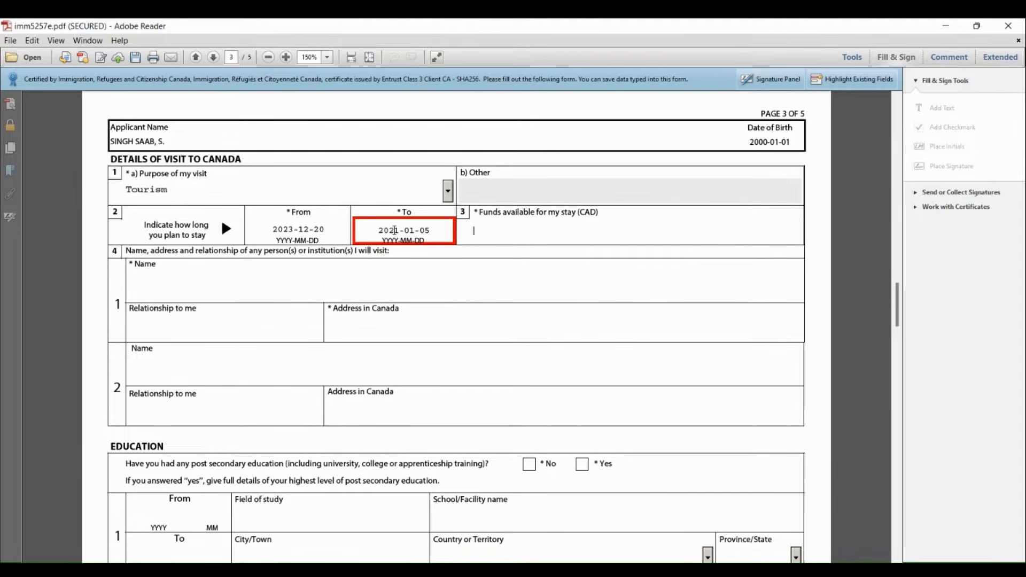
pyautogui.click(403, 230)
pyautogui.moveTo(399, 229); pyautogui.dragTo(430, 232)
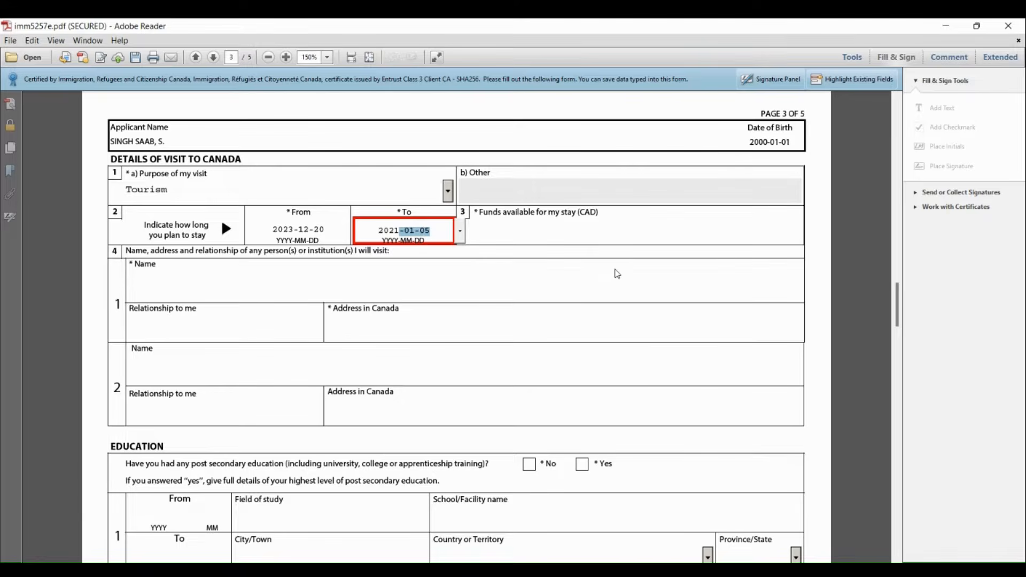
pyautogui.press('Left')
pyautogui.press('Right')
pyautogui.press('BackSpace')
pyautogui.write('4')
# Enter 25000 CAD as the funds available for the stay
pyautogui.click(582, 241)
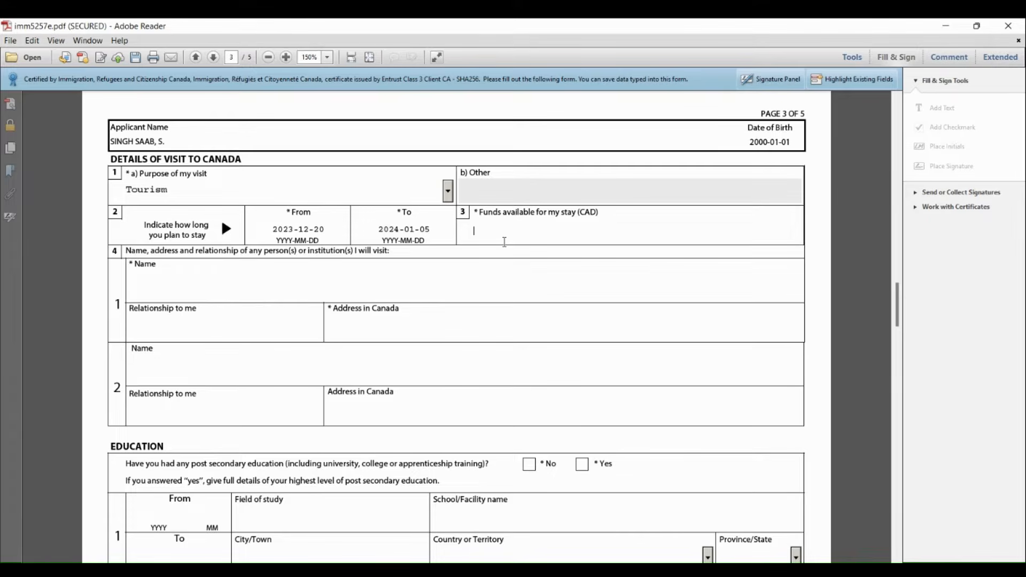
pyautogui.write('25000')
pyautogui.click(465, 272)
# Enter HOTEL as both the name and the relationship of the first person or institution to visit
pyautogui.click(193, 289)
pyautogui.write('HOTEL')
pyautogui.click(168, 326)
pyautogui.write('HOTEL')
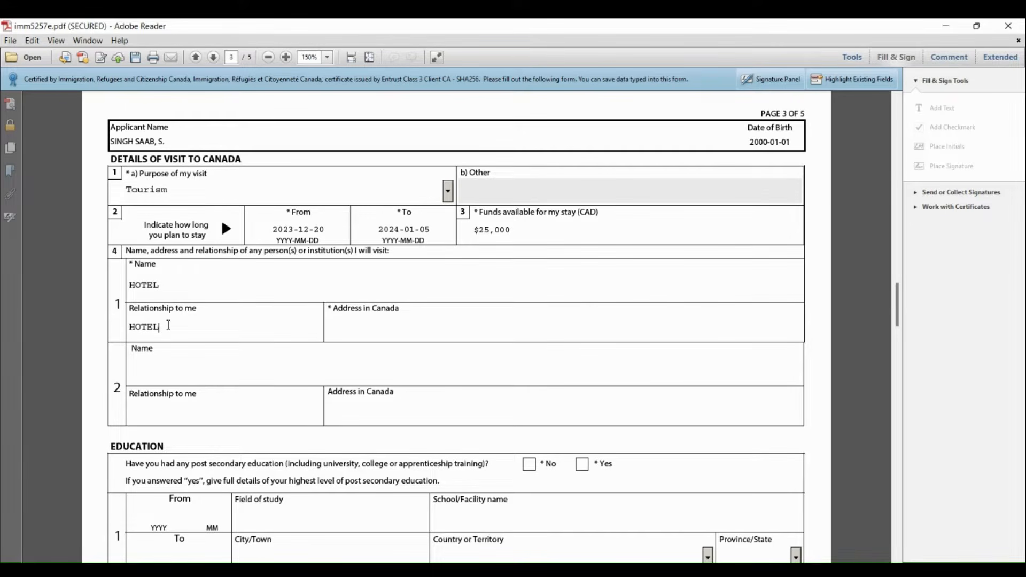
# Enter "HOTEL NAME, CITY, STREET, CONTACT NO" as the first visited institution's address in Canada and answer No to post-secondary education
pyautogui.click(344, 329)
pyautogui.write('HOTEL NAME, CITY')
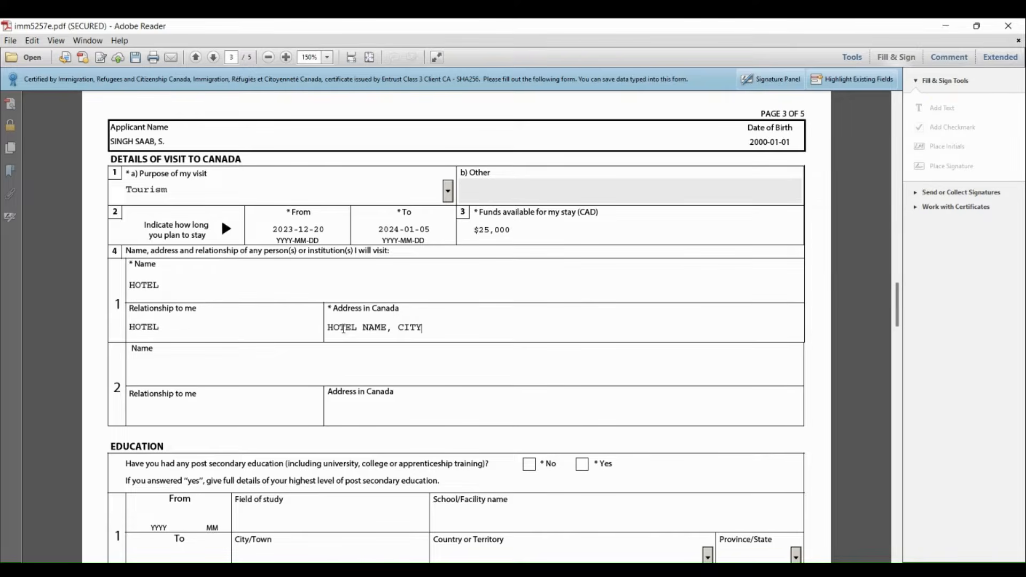
pyautogui.write(', STREET, CONTACT N')
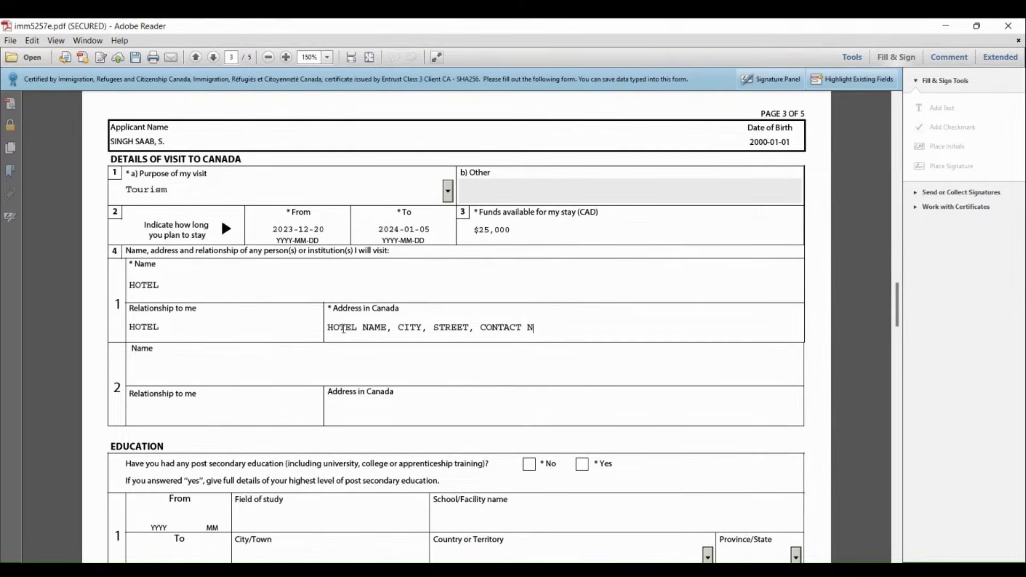
pyautogui.write('O')
pyautogui.click(529, 466)
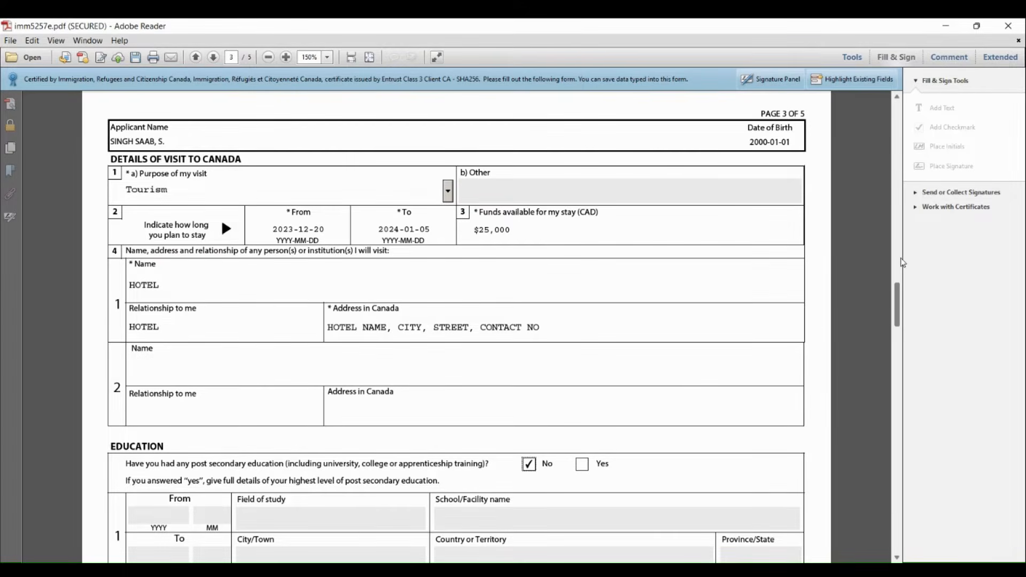
# Fill in the first employment entry's period as 2020-01 to 2024-01 with SALES as the current occupation
pyautogui.moveTo(901, 291); pyautogui.dragTo(903, 335)
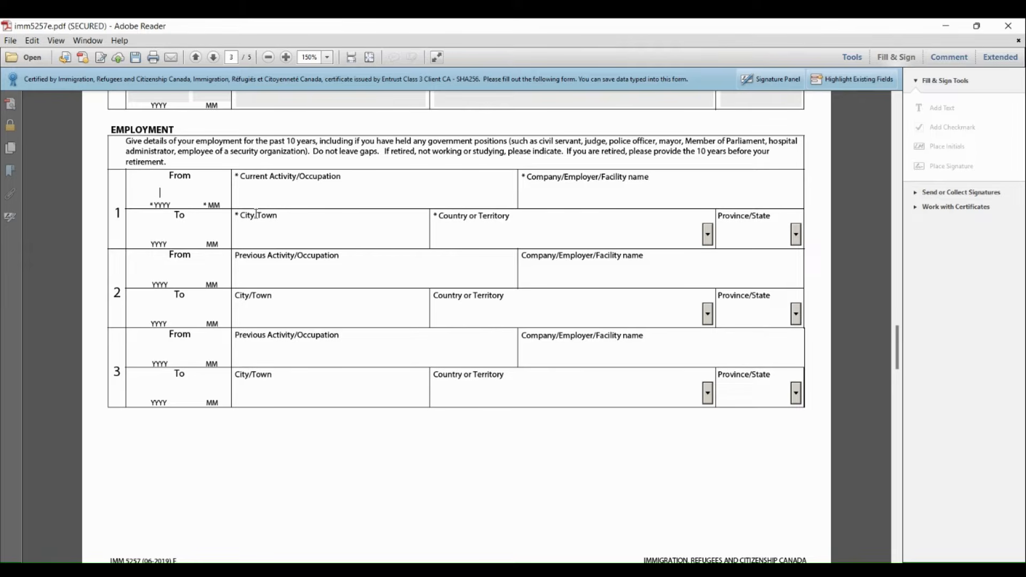
pyautogui.write('2020')
pyautogui.write('01')
pyautogui.click(273, 195)
pyautogui.write('SALES')
pyautogui.click(156, 232)
pyautogui.write('01')
pyautogui.press('BackSpace')
pyautogui.press('BackSpace')
pyautogui.write('2024 ')
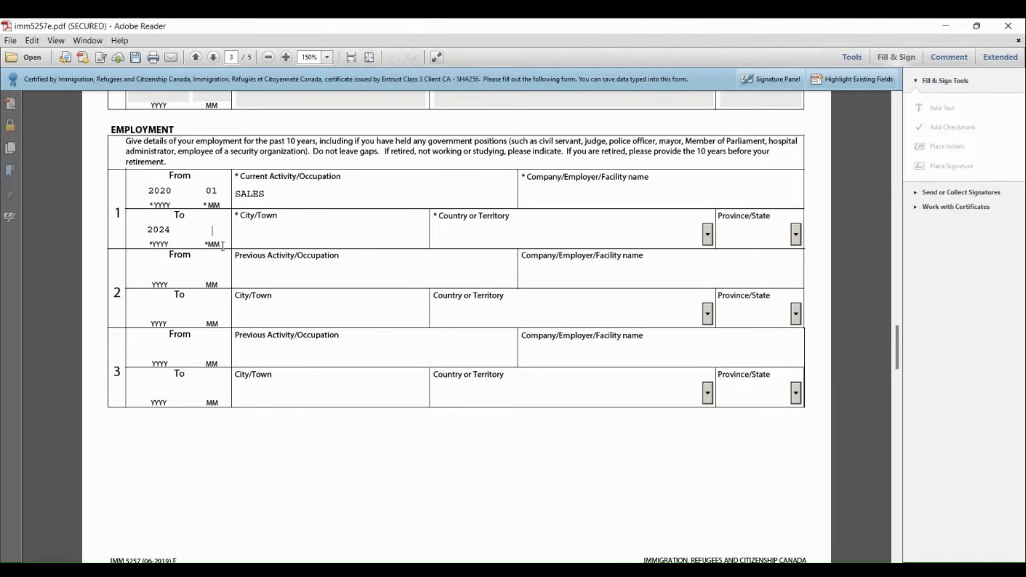
pyautogui.write('01')
# Enter COMPANY NAME as the employer in the first employment entry
pyautogui.click(569, 197)
pyautogui.write('COMPANY NAME')
# Set the first employment entry's country to United Arab Emirates
pyautogui.click(708, 235)
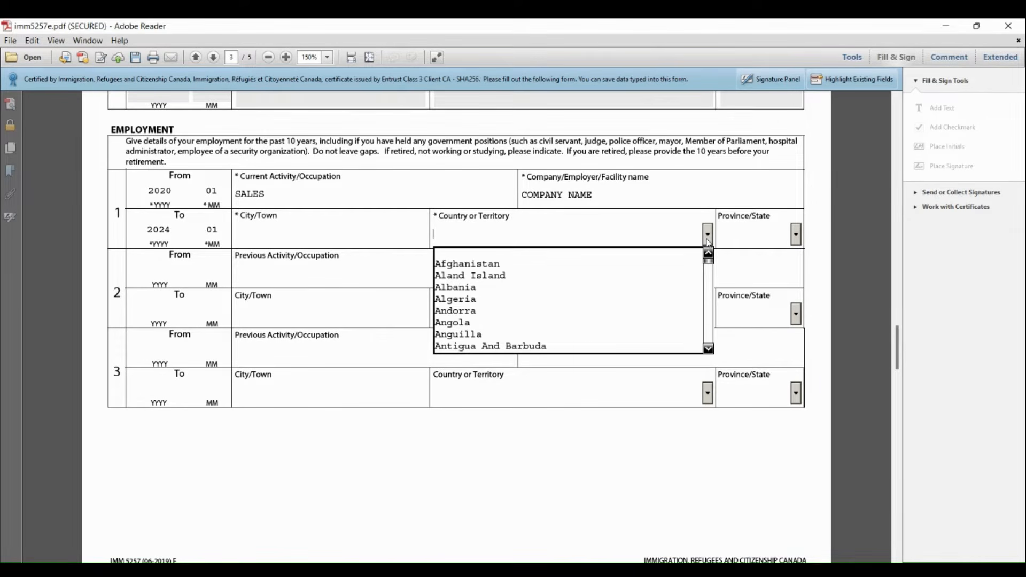
pyautogui.write('u')
pyautogui.press('Down')
pyautogui.press('Down')
pyautogui.press('Down')
pyautogui.press('Down')
pyautogui.press('Down')
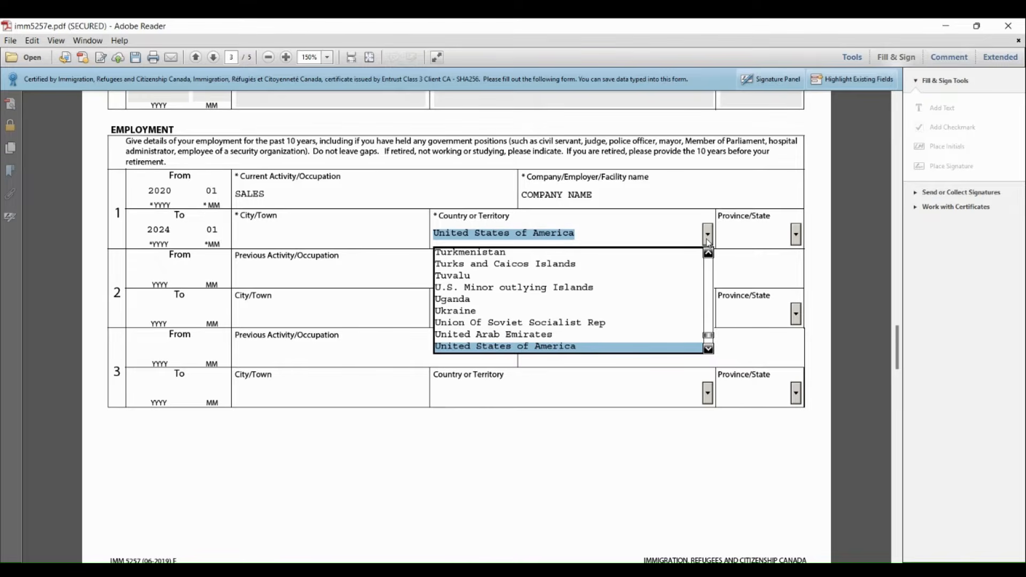
pyautogui.press('Up')
pyautogui.press('Return')
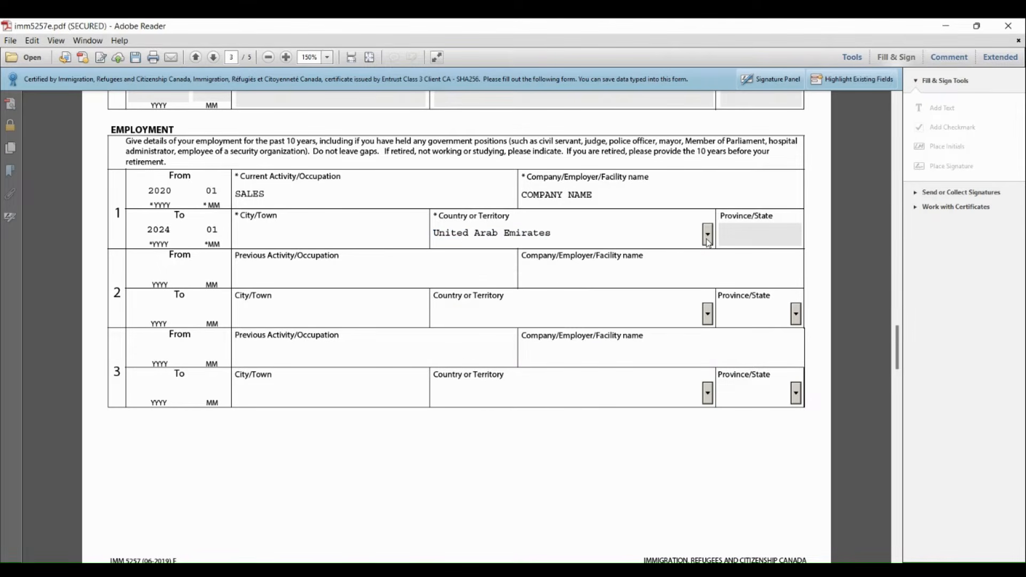
# Fill in the second employment entry's period as 2016-01 to 2019-01 with SALES as the previous occupation
pyautogui.click(160, 271)
pyautogui.write('2016')
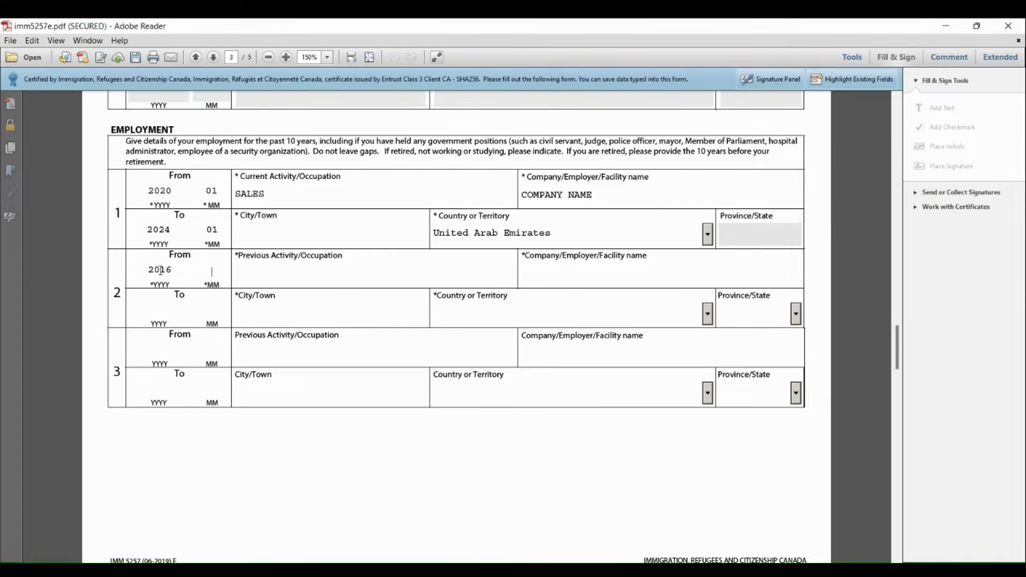
pyautogui.write('01')
pyautogui.click(157, 308)
pyautogui.write('201901')
pyautogui.click(259, 278)
pyautogui.write('SALES')
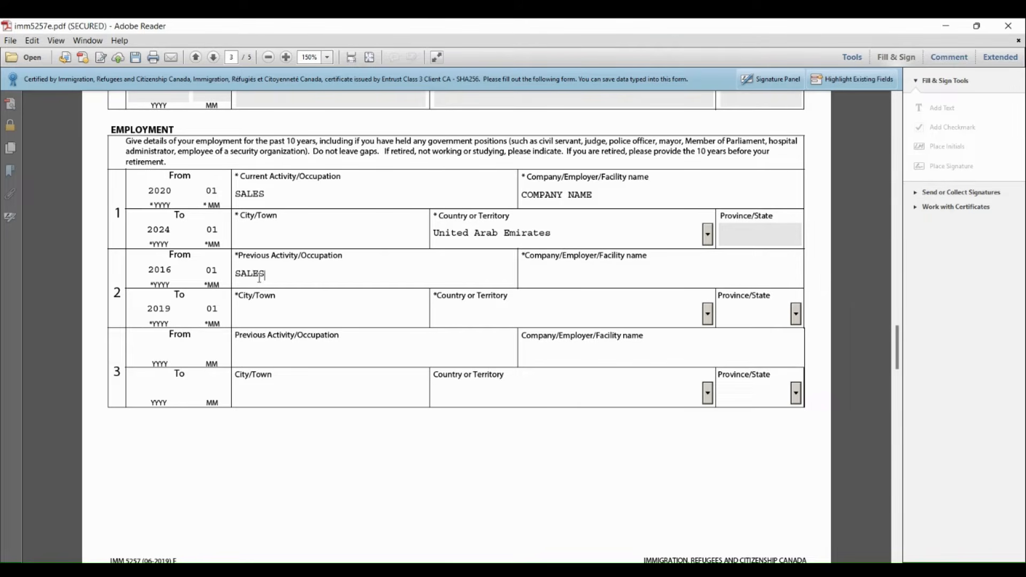
# Enter DUBAI as the city of the first employment entry and SHARJAH as the city of the second
pyautogui.click(256, 310)
pyautogui.click(254, 244)
pyautogui.write('DUBAI')
pyautogui.click(290, 310)
pyautogui.write('SHARJAH')
# Enter COMPANY NAME as the employer in the second employment entry
pyautogui.click(599, 280)
pyautogui.write('CO')
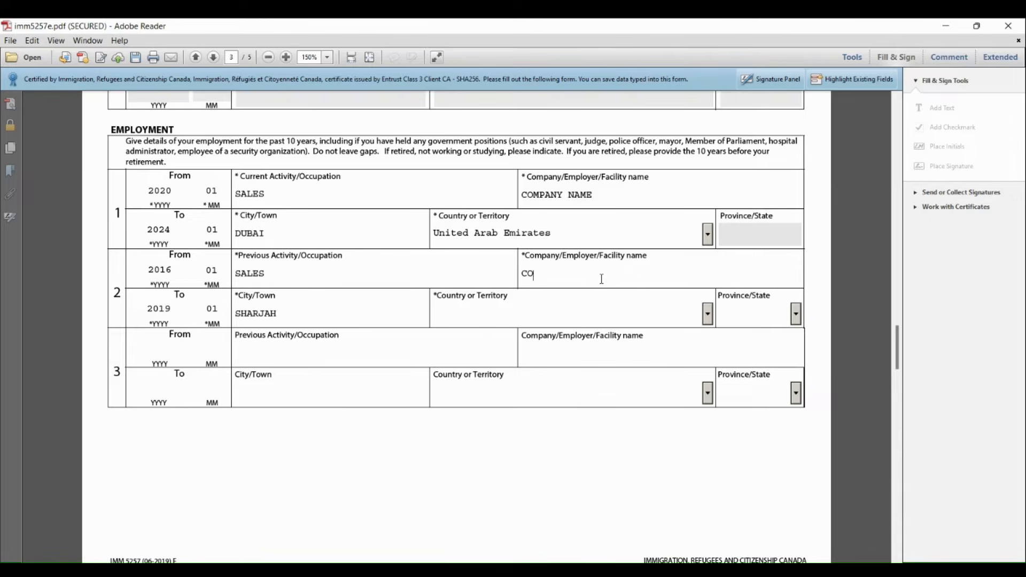
pyautogui.write('MPANY NAME')
# Set the second employment entry's country to United Arab Emirates
pyautogui.click(709, 315)
pyautogui.write('u')
pyautogui.press('Down')
pyautogui.press('Down')
pyautogui.press('Down')
pyautogui.press('Down')
pyautogui.press('Down')
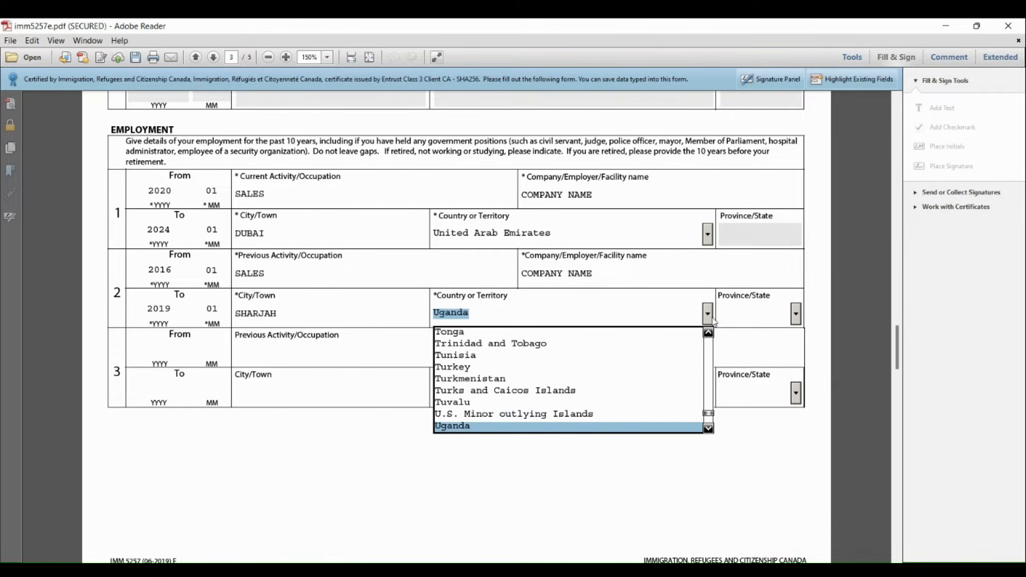
pyautogui.press('Down')
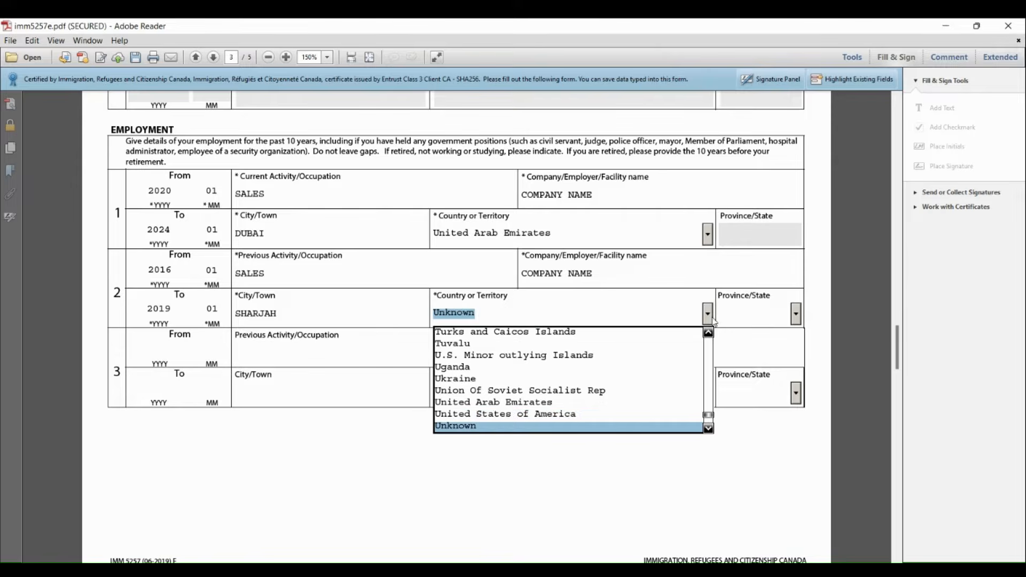
pyautogui.press('Up')
pyautogui.press('Up')
pyautogui.press('Down')
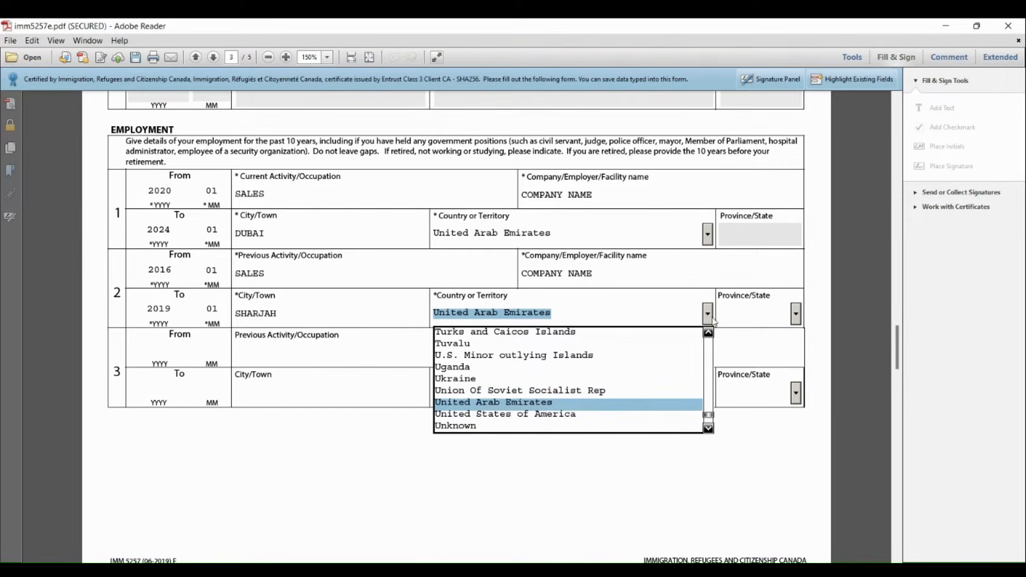
pyautogui.press('Return')
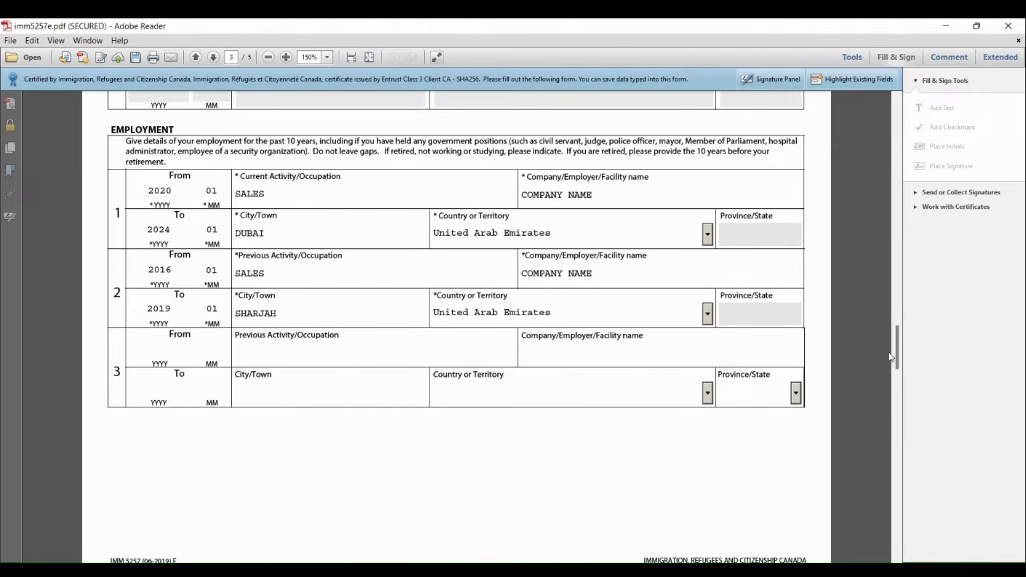
# Answer No to background questions 1a and 1b on health and 2a, 2b and 2c on immigration history
pyautogui.moveTo(897, 357); pyautogui.dragTo(898, 408)
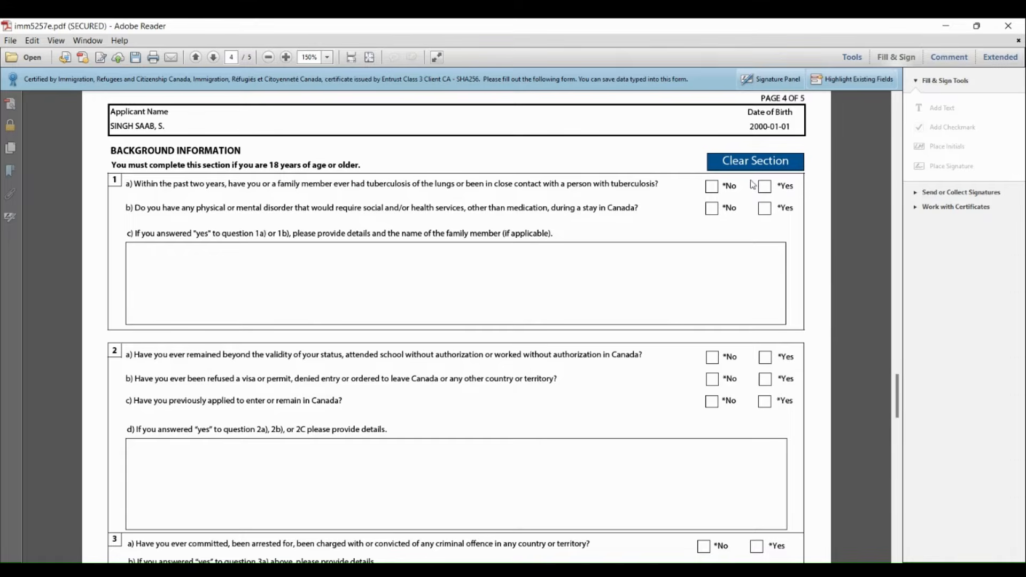
pyautogui.click(716, 189)
pyautogui.click(713, 209)
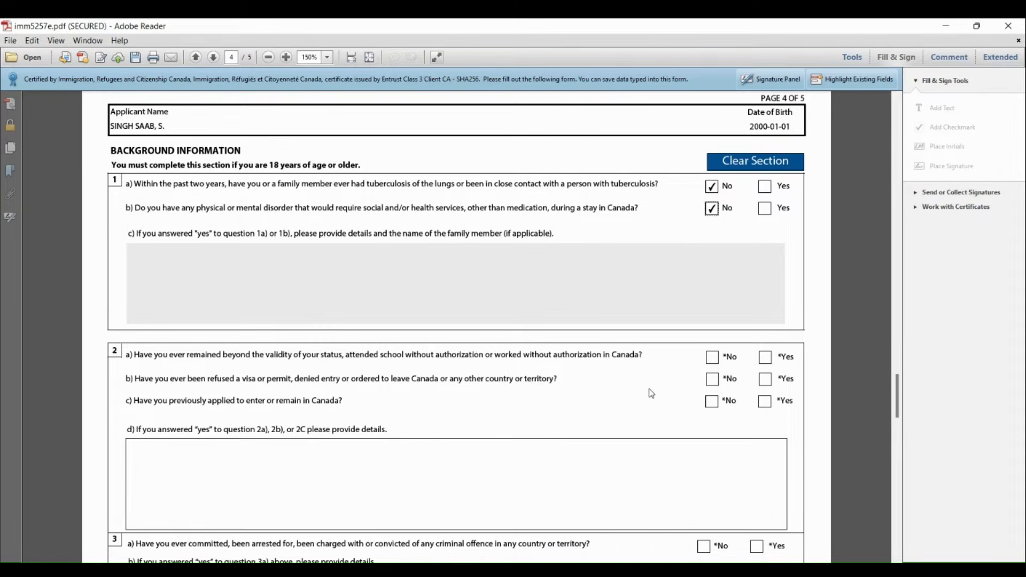
pyautogui.click(711, 359)
pyautogui.click(710, 381)
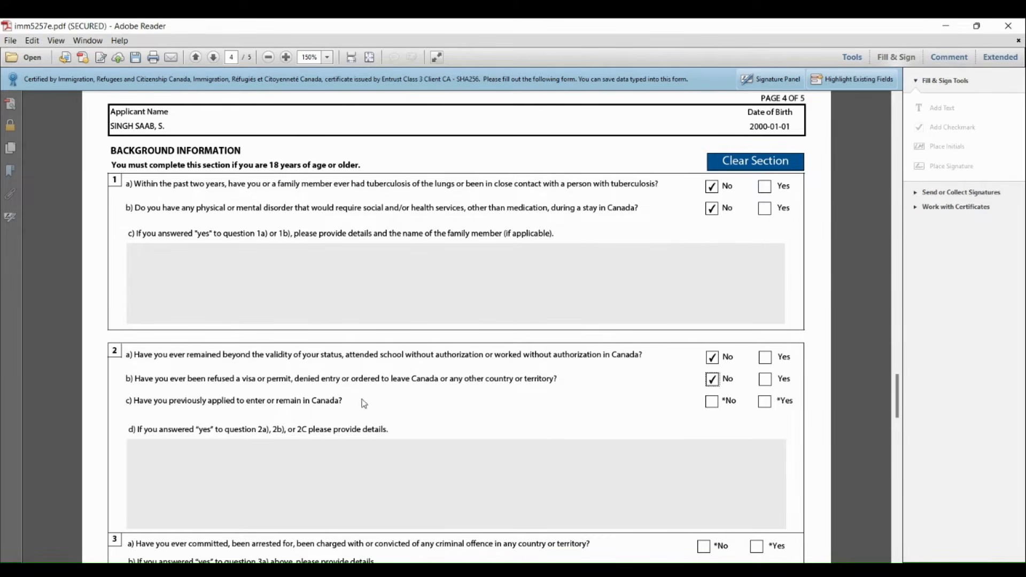
pyautogui.click(714, 406)
# Answer No to background questions 3a, 4a, 5 and 6 on criminal offences, military service, violent organizations and ill treatment
pyautogui.moveTo(895, 397); pyautogui.dragTo(901, 436)
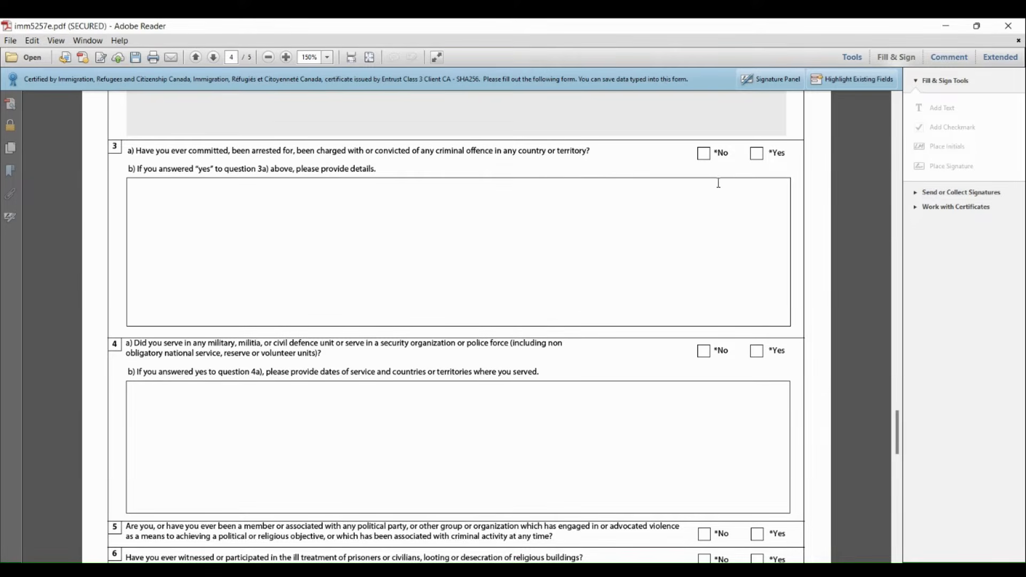
pyautogui.click(706, 157)
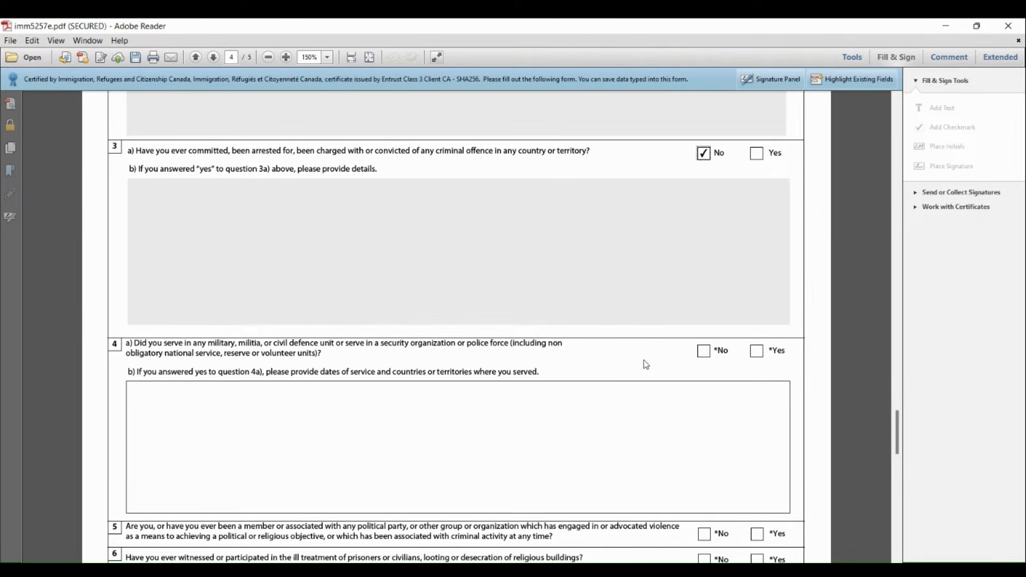
pyautogui.click(705, 356)
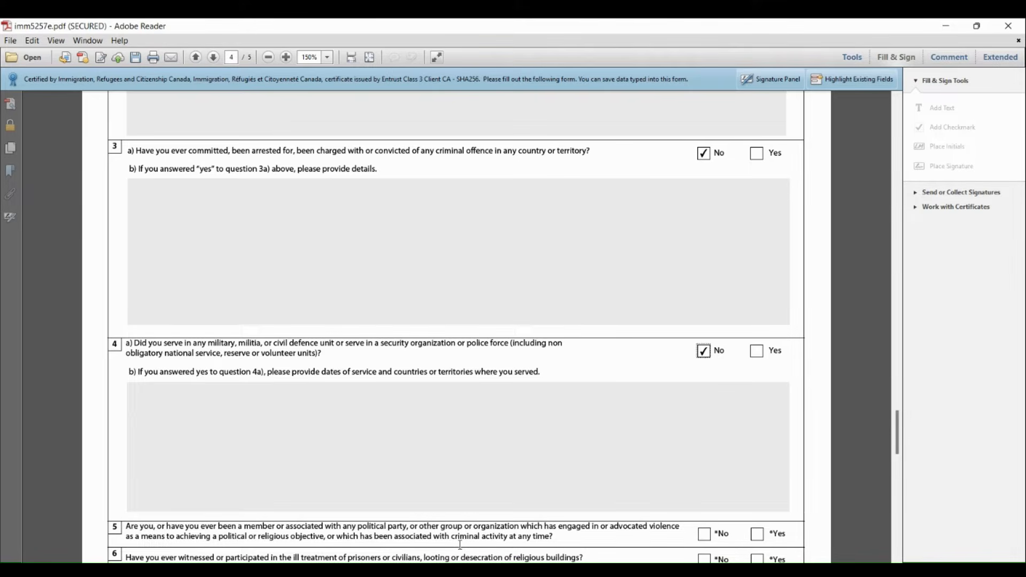
pyautogui.click(703, 536)
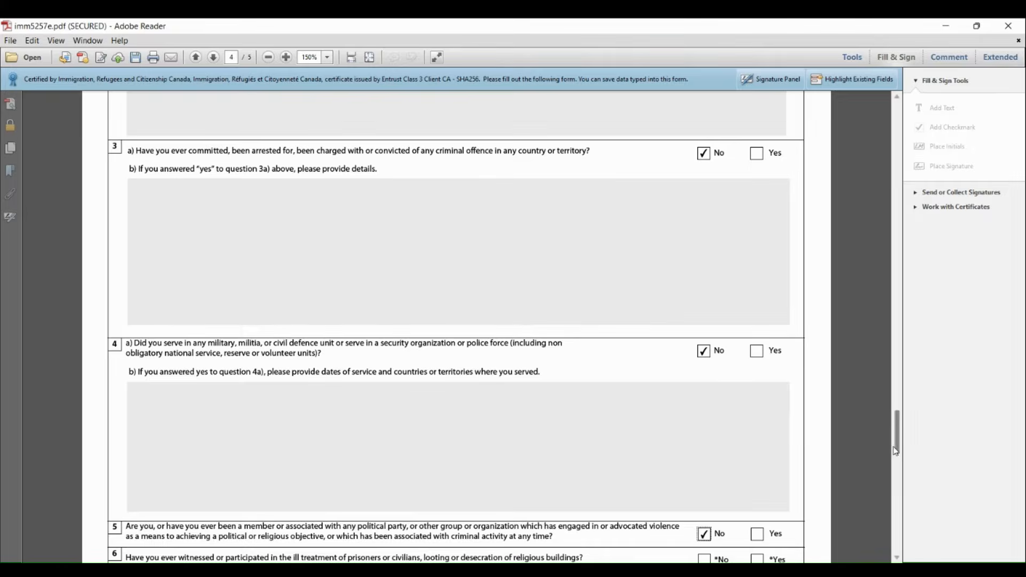
pyautogui.moveTo(898, 452); pyautogui.dragTo(900, 489)
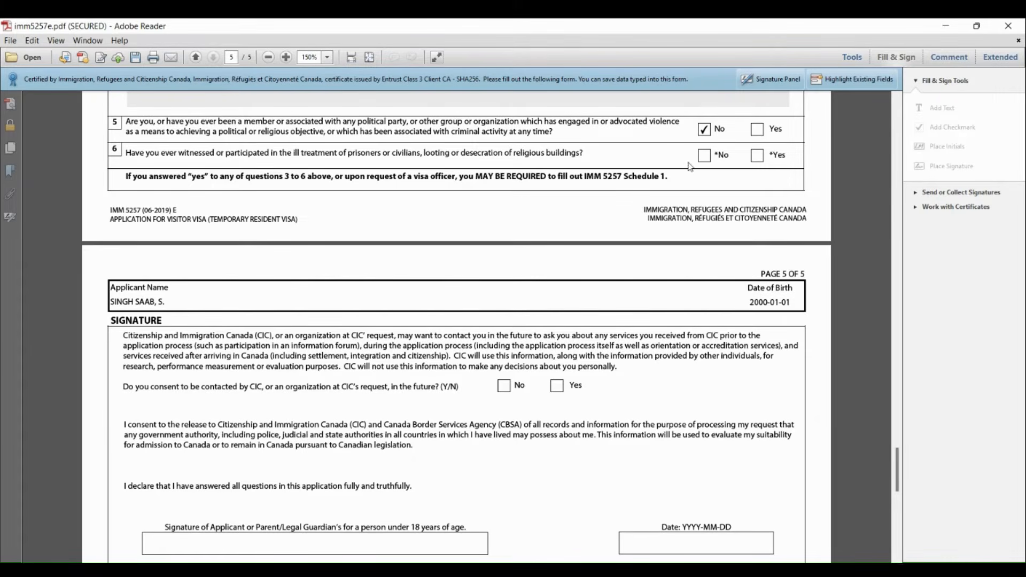
pyautogui.click(706, 158)
# Consent to being contacted by CIC in the future and enter the applicant's name in the signature field
pyautogui.click(555, 387)
pyautogui.moveTo(896, 472); pyautogui.dragTo(899, 497)
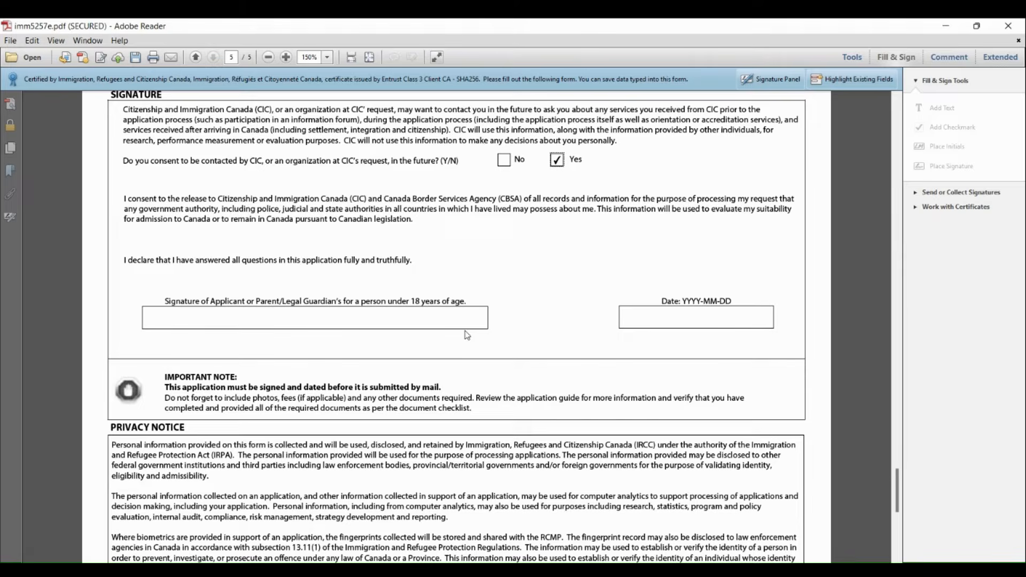
pyautogui.click(449, 321)
pyautogui.write('SINGH SAAB')
# Set the signature date to 2023-07-20
pyautogui.click(667, 321)
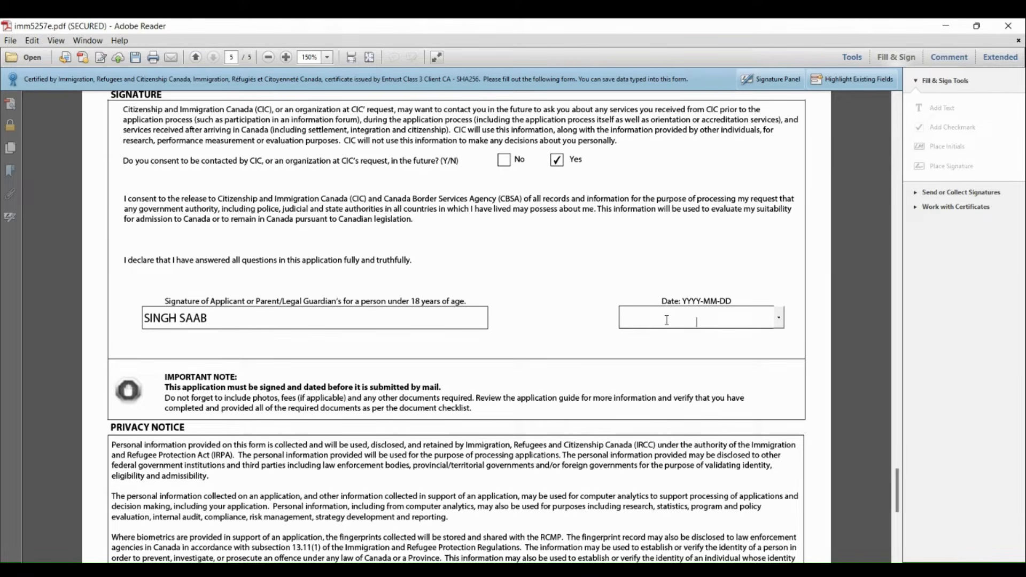
pyautogui.write('2023-01')
pyautogui.press('BackSpace')
pyautogui.write('7-20')
# Validate the completed form and dismiss the resulting message
pyautogui.moveTo(903, 477); pyautogui.dragTo(902, 508)
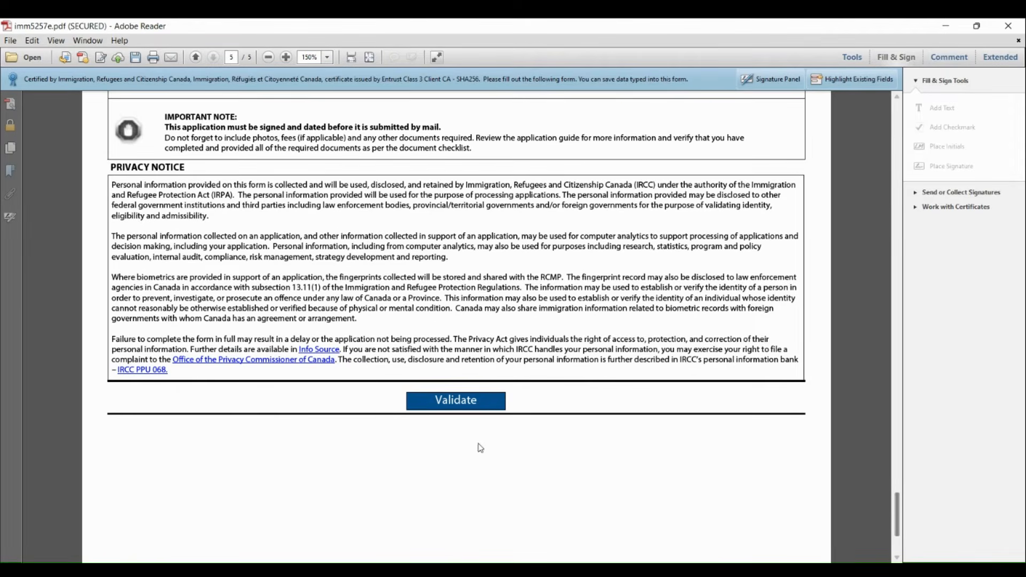
pyautogui.click(461, 407)
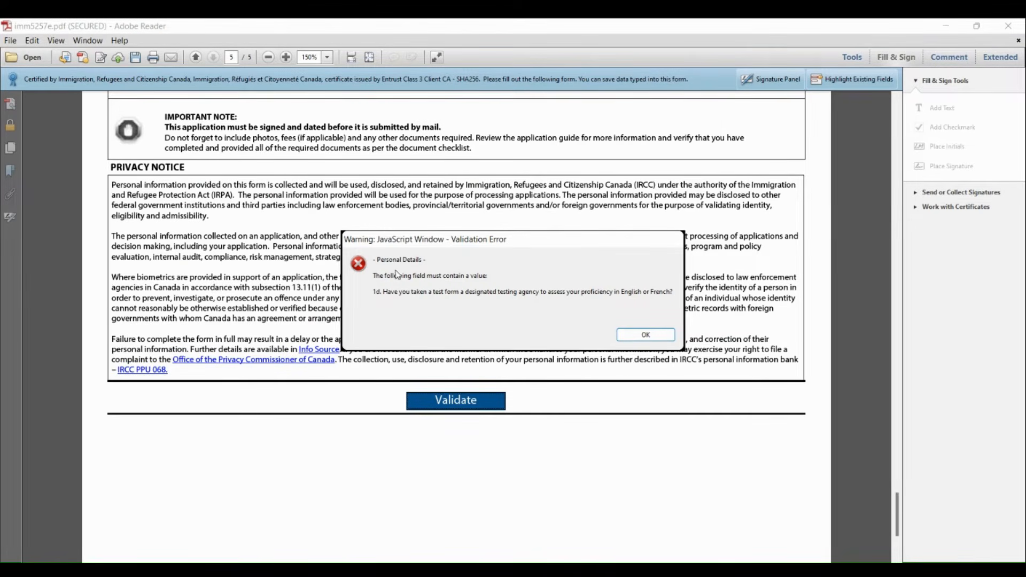
pyautogui.click(646, 335)
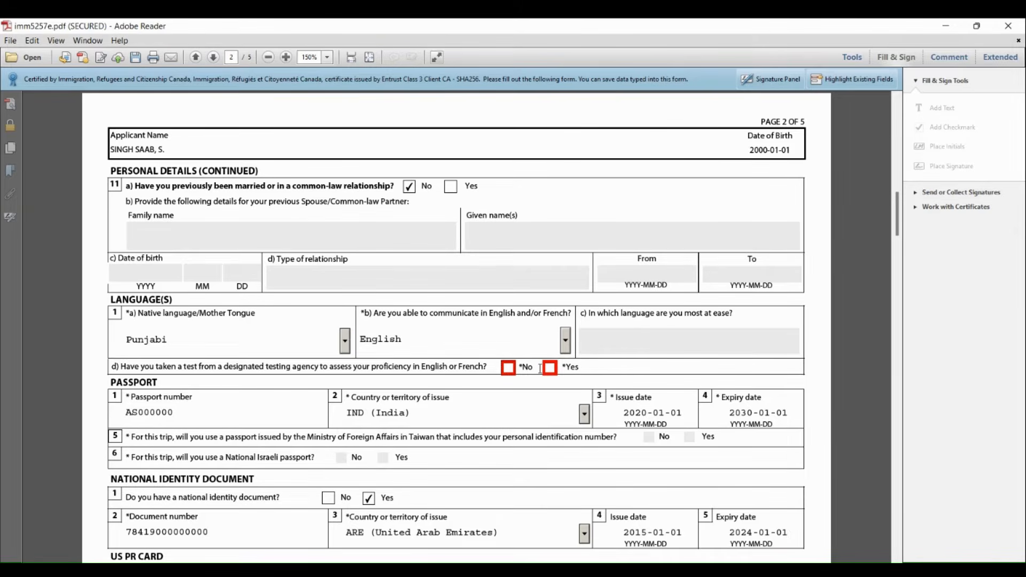
# Answer No to the question on having taken an English or French proficiency test and validate the form again
pyautogui.click(510, 370)
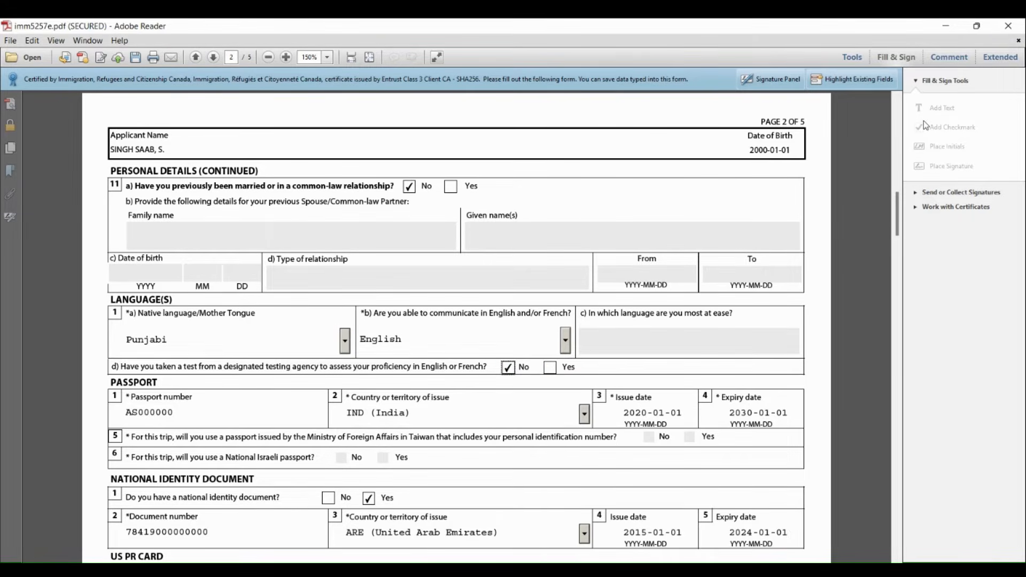
pyautogui.moveTo(898, 205); pyautogui.dragTo(874, 479)
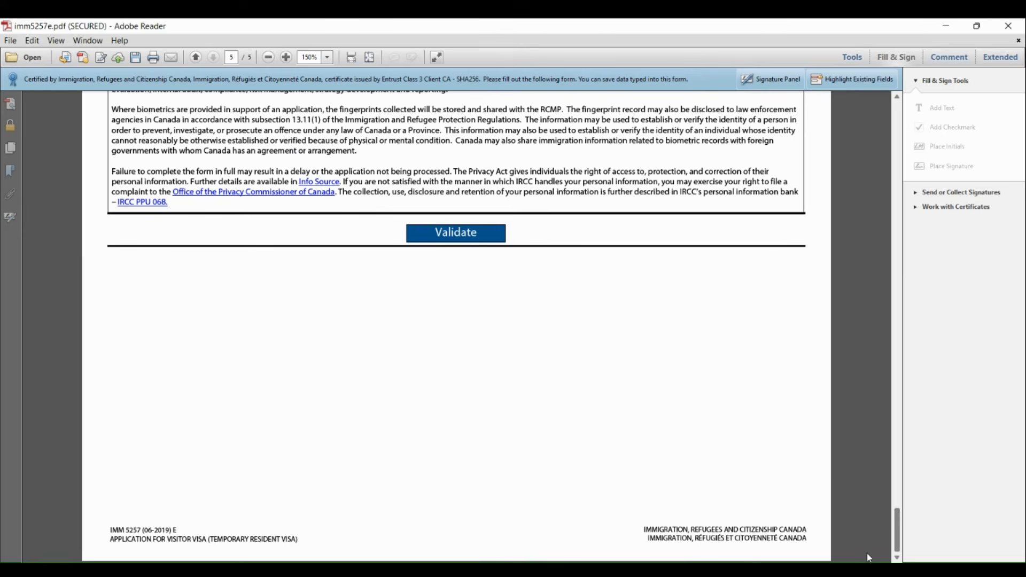
pyautogui.click(489, 238)
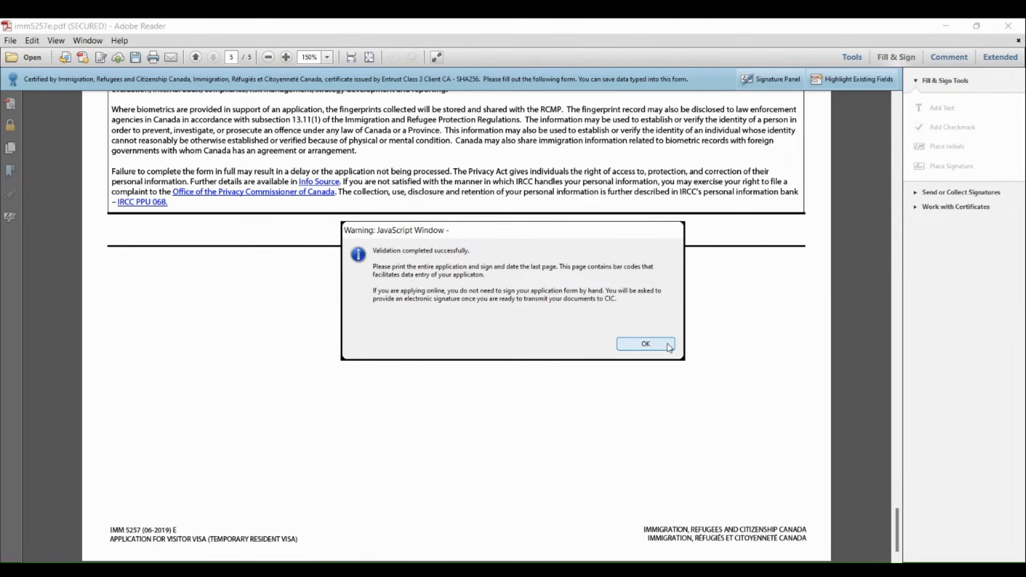
pyautogui.click(646, 344)
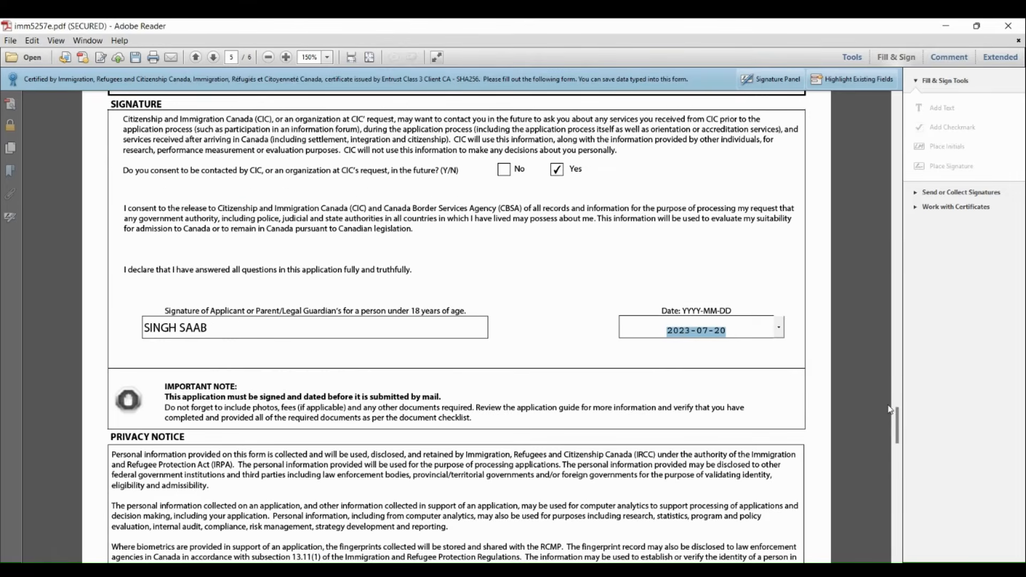
# Close the imm5257e.pdf form and save its changes
pyautogui.moveTo(896, 419)
pyautogui.mouseDown()
pyautogui.moveTo(902, 537)
pyautogui.moveTo(894, 439)
pyautogui.moveTo(898, 523)
pyautogui.moveTo(903, 392)
pyautogui.mouseUp()
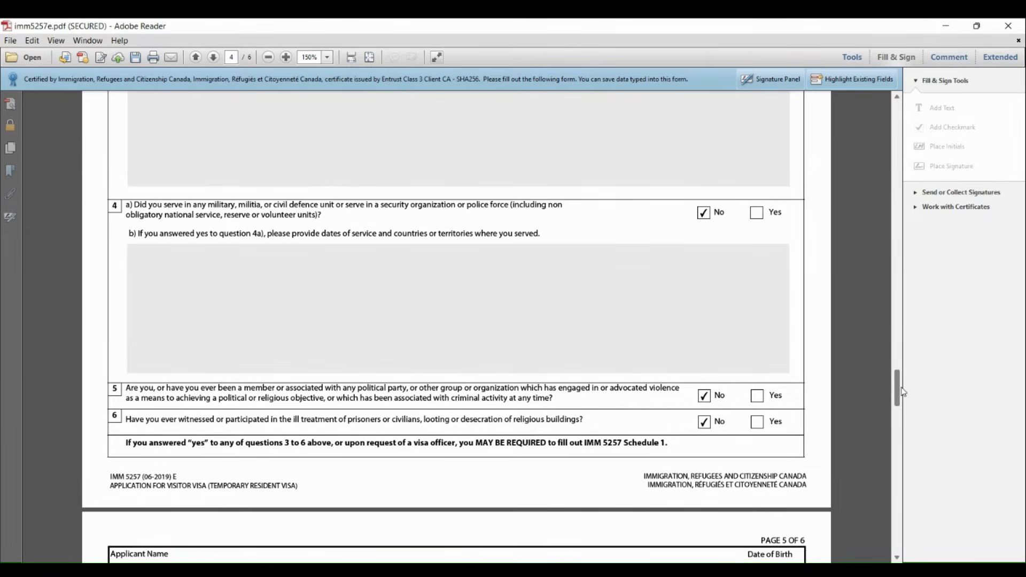
pyautogui.click(1021, 30)
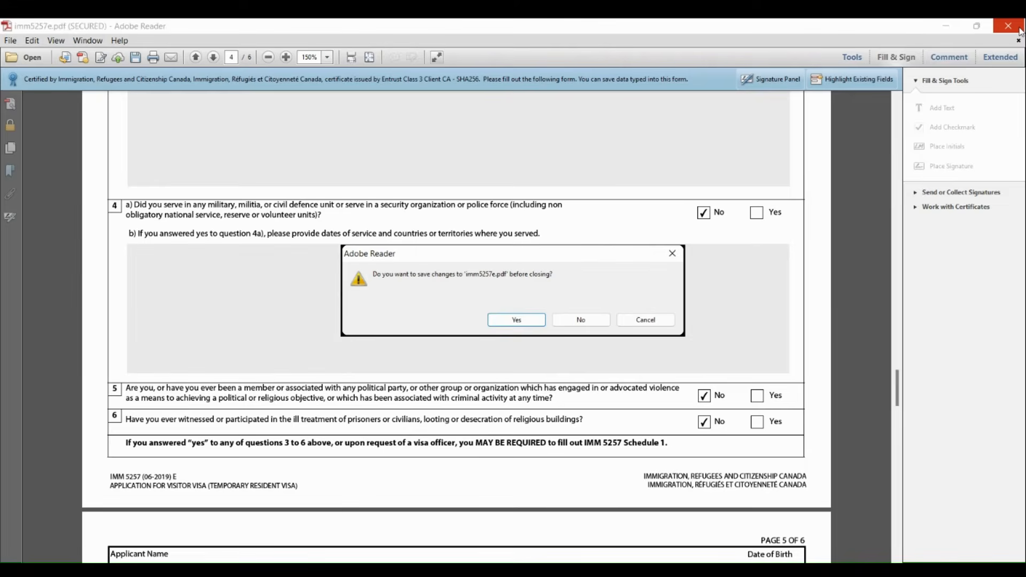
pyautogui.click(516, 320)
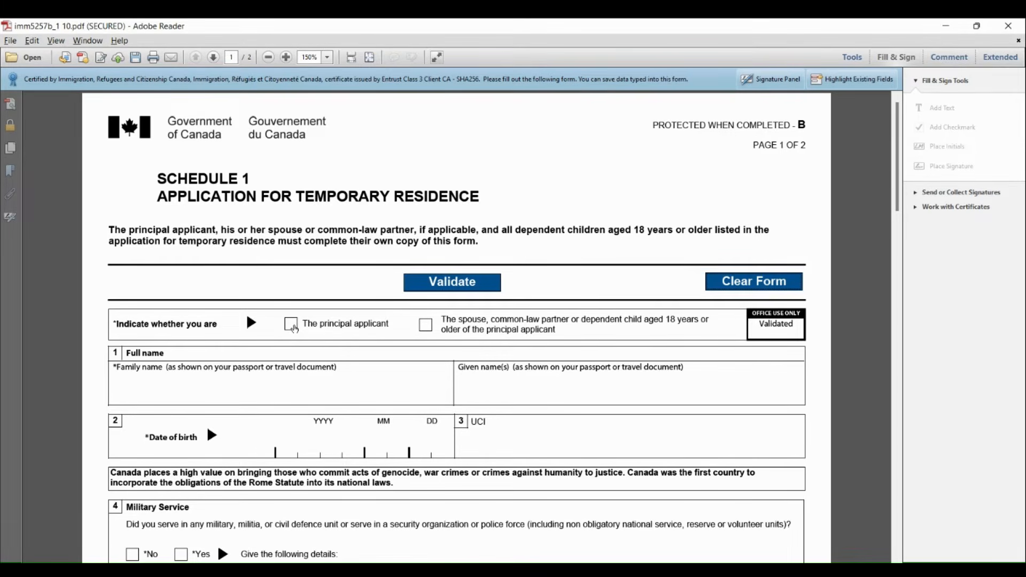
# On the Schedule 1 form, indicate the principal applicant and enter the applicant's family name, given name and date of birth
pyautogui.click(293, 327)
pyautogui.click(160, 388)
pyautogui.write('SINGH SAAB')
pyautogui.click(495, 389)
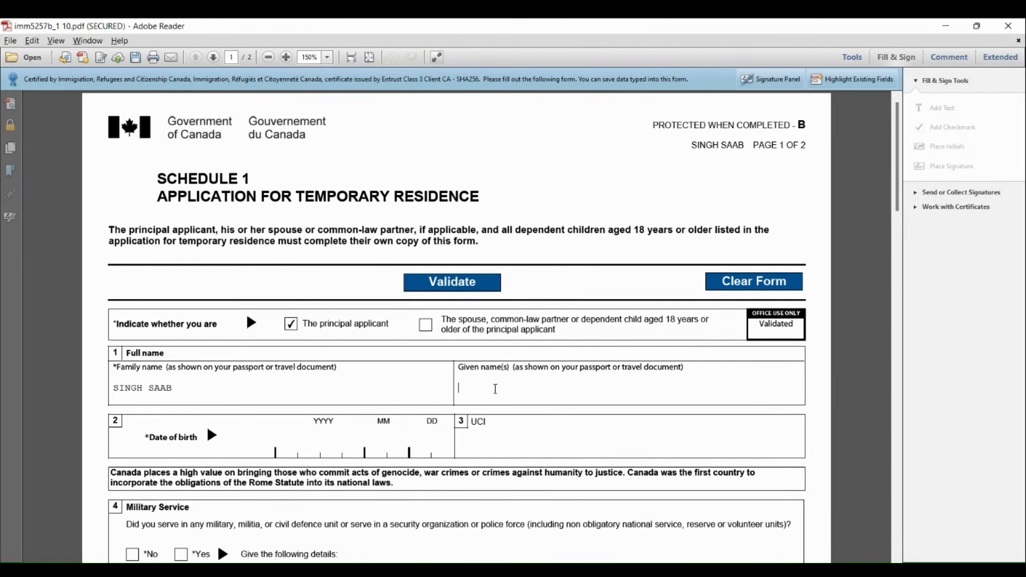
pyautogui.write('SINGH SAAB')
pyautogui.click(292, 438)
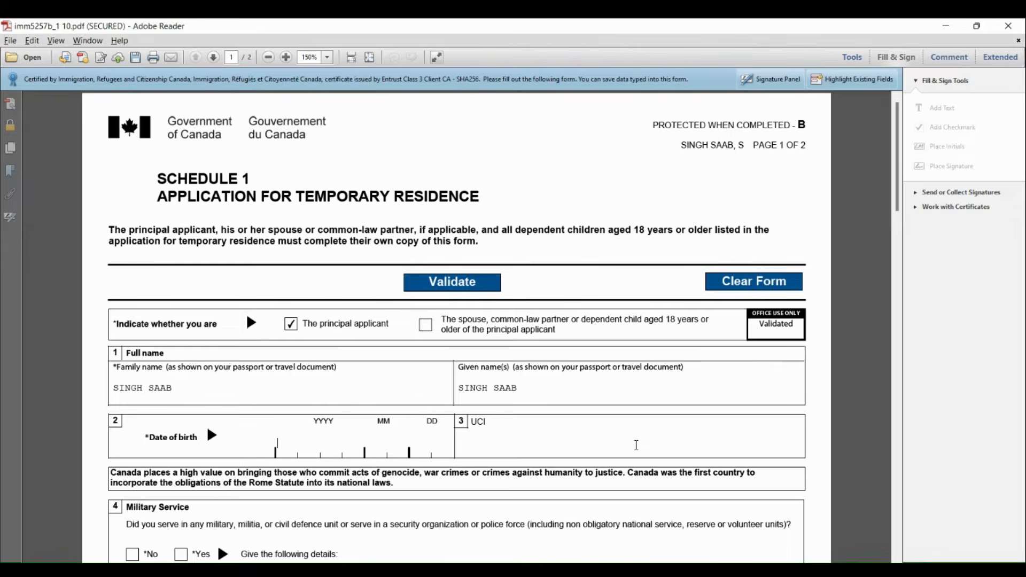
pyautogui.write('20200101')
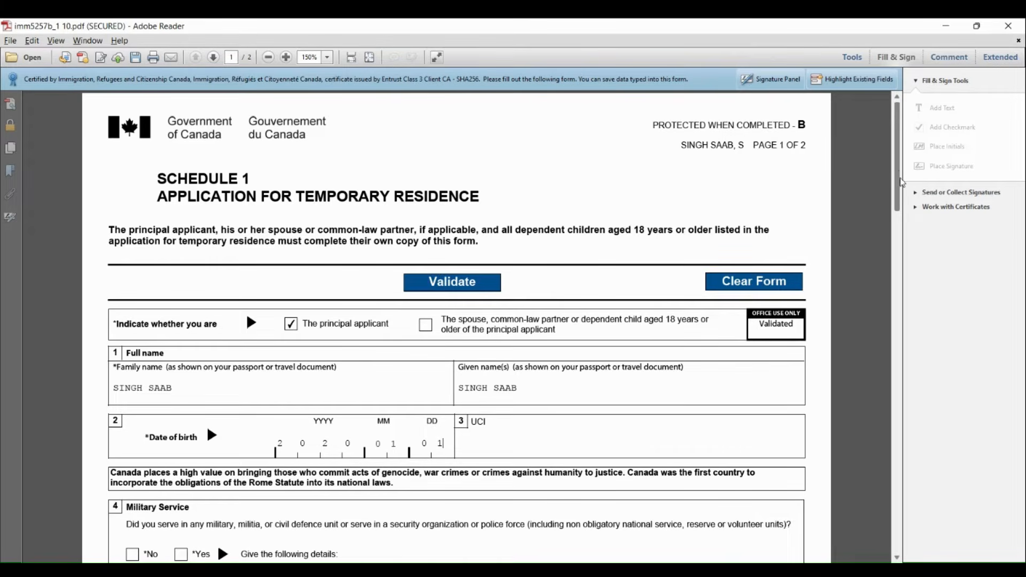
# Answer No to the military service, ill treatment, organization membership and government positions questions (4 to 7)
pyautogui.moveTo(902, 191); pyautogui.dragTo(905, 253)
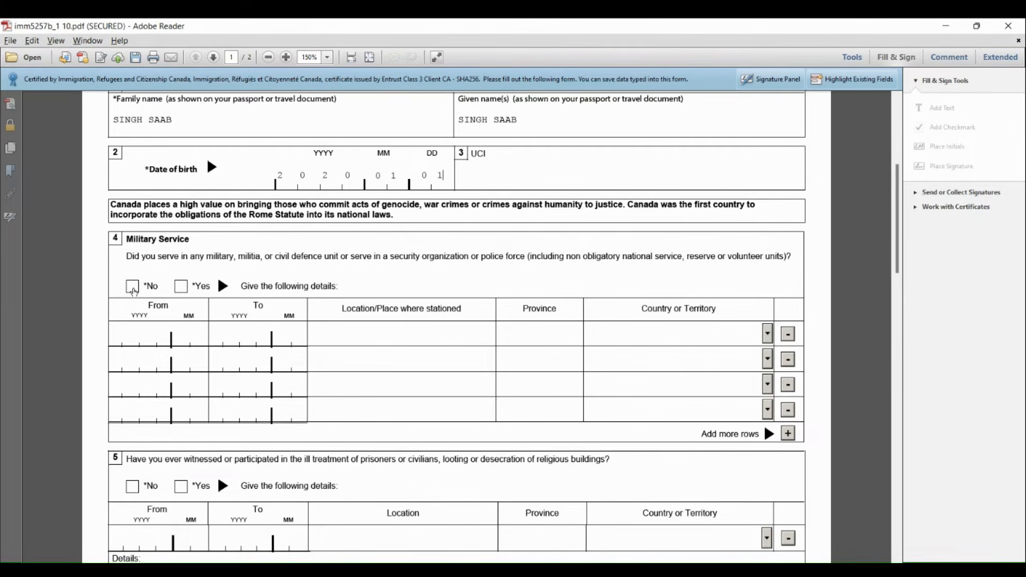
pyautogui.click(133, 288)
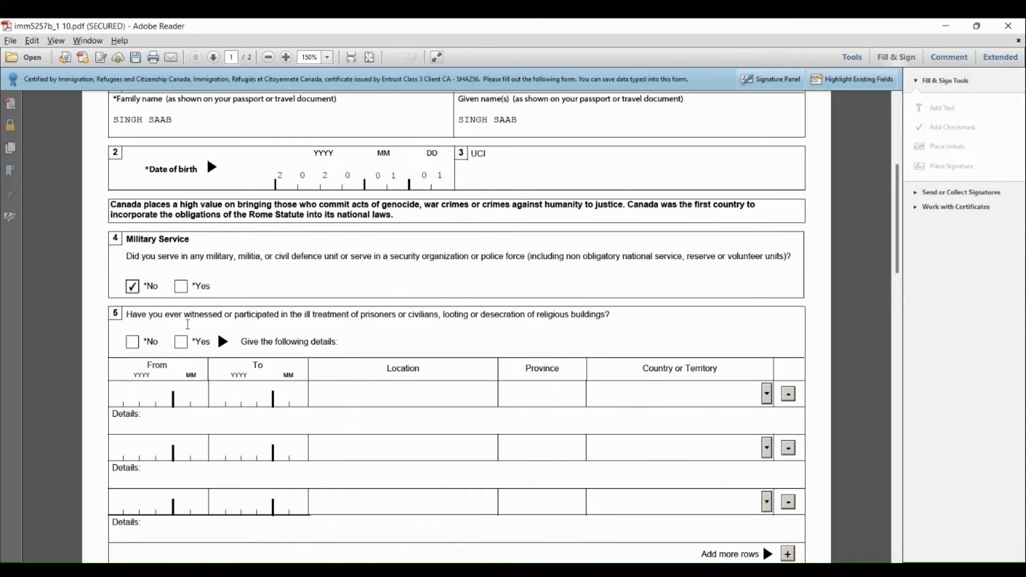
pyautogui.click(133, 341)
pyautogui.click(134, 342)
pyautogui.click(132, 344)
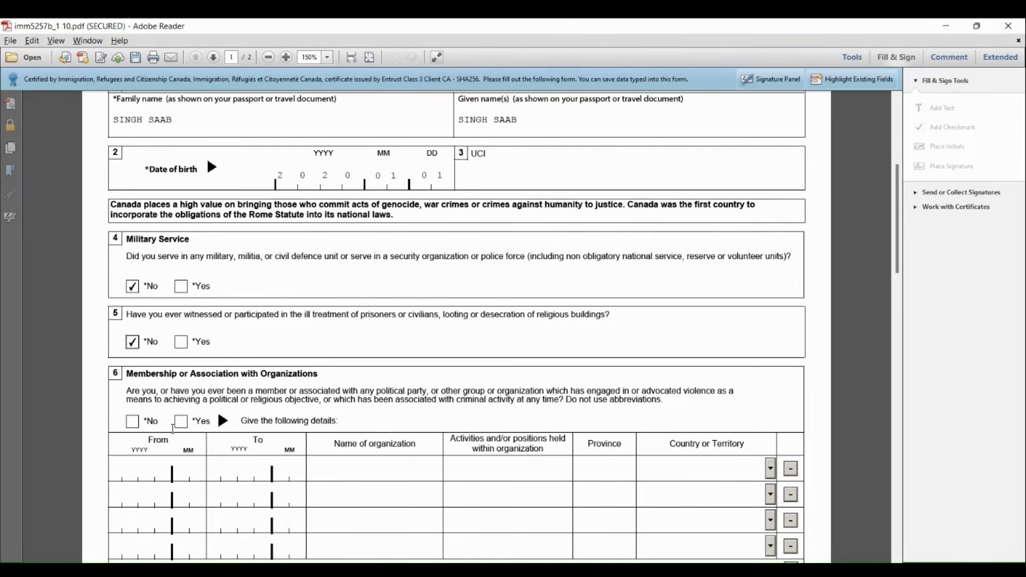
pyautogui.click(133, 426)
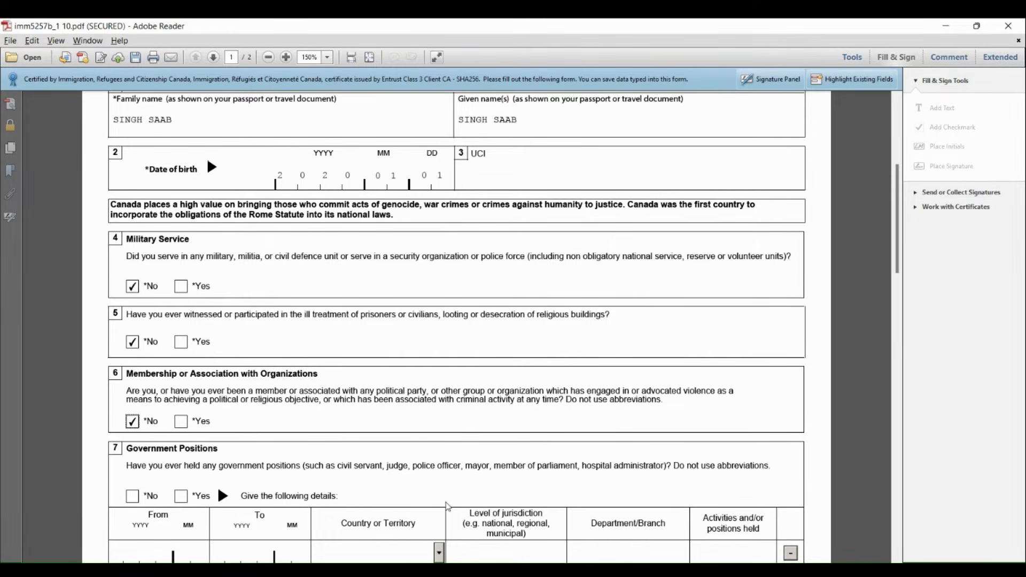
pyautogui.click(131, 497)
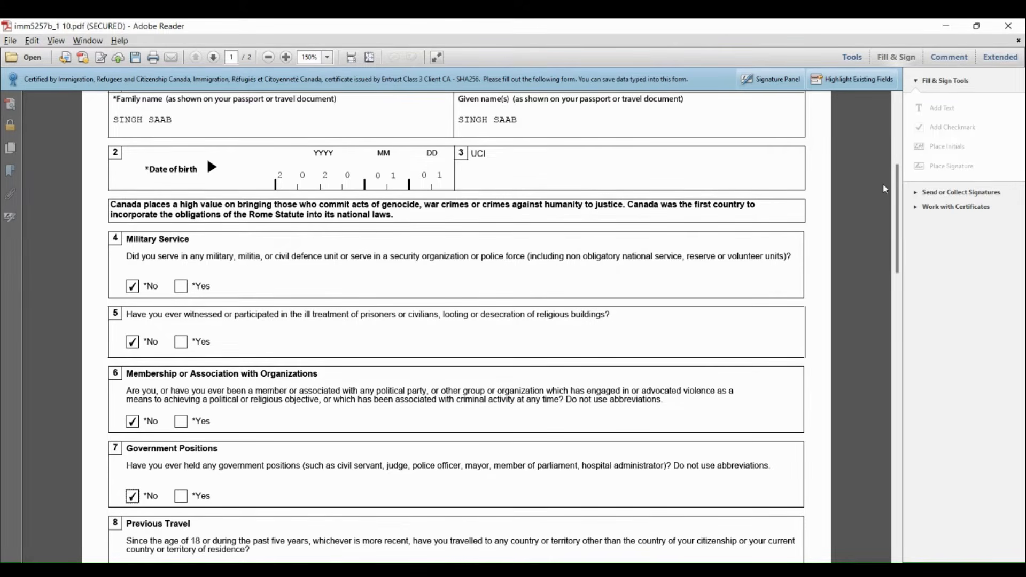
# Answer Yes to the Previous Travel question and date the first trip from 2019-10 to 2019-10
pyautogui.moveTo(896, 200); pyautogui.dragTo(900, 286)
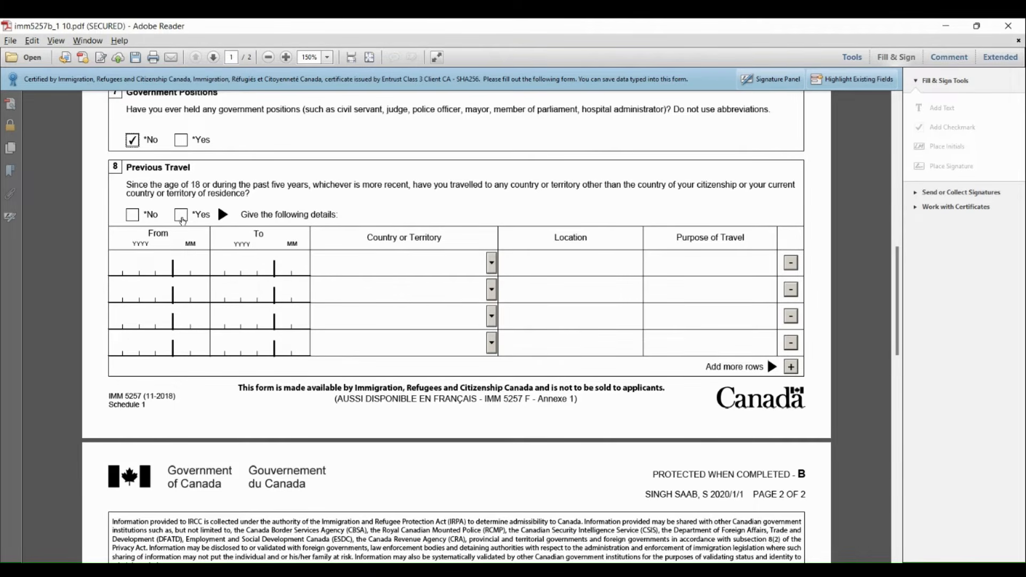
pyautogui.click(181, 216)
pyautogui.click(129, 267)
pyautogui.write('2019')
pyautogui.write('10')
pyautogui.click(232, 262)
pyautogui.write('201910')
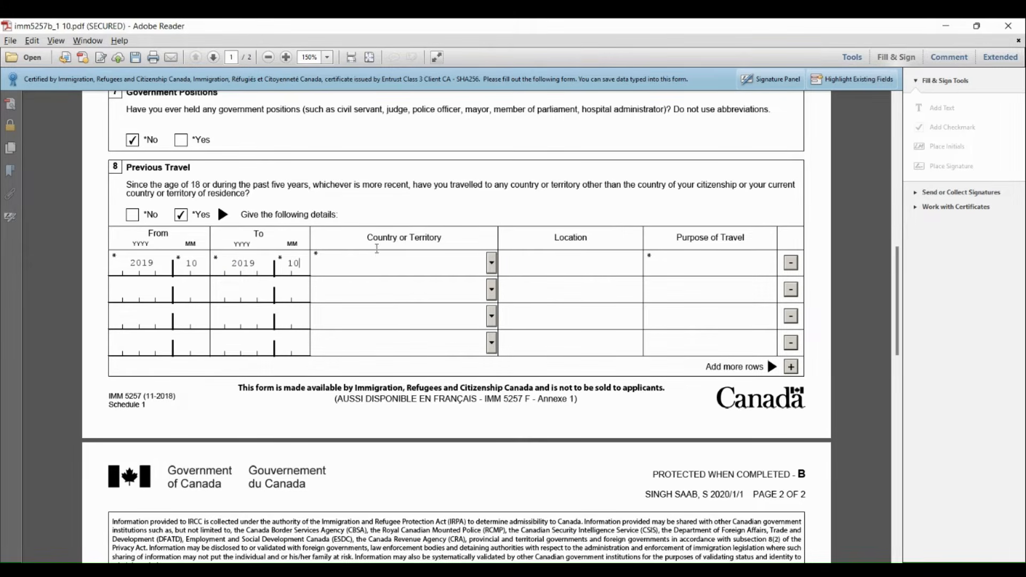
# Set the country of the first previous trip to England
pyautogui.click(356, 259)
pyautogui.click(491, 263)
pyautogui.write('ec')
pyautogui.press('Down')
pyautogui.press('Down')
pyautogui.press('Down')
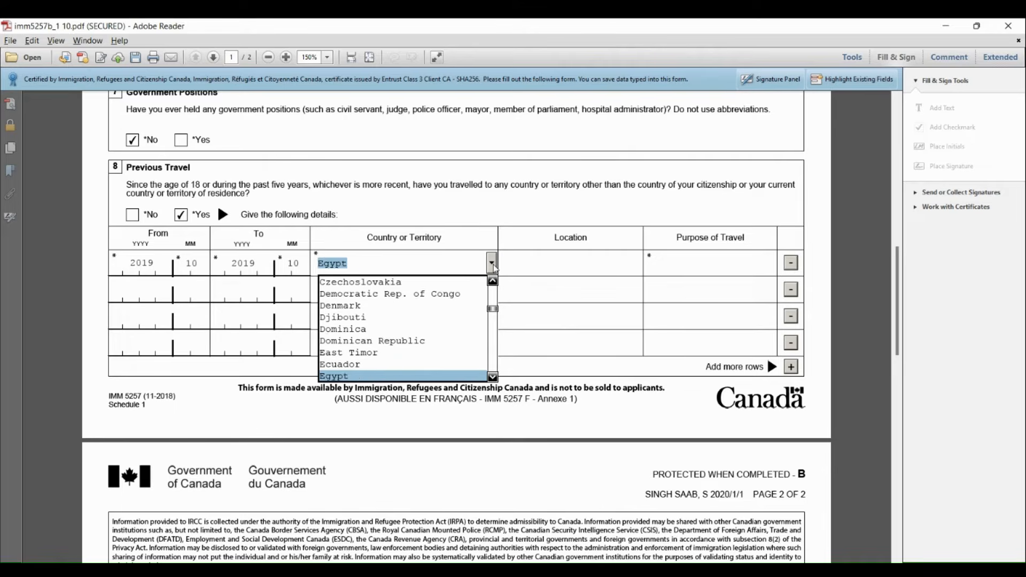
pyautogui.click(491, 264)
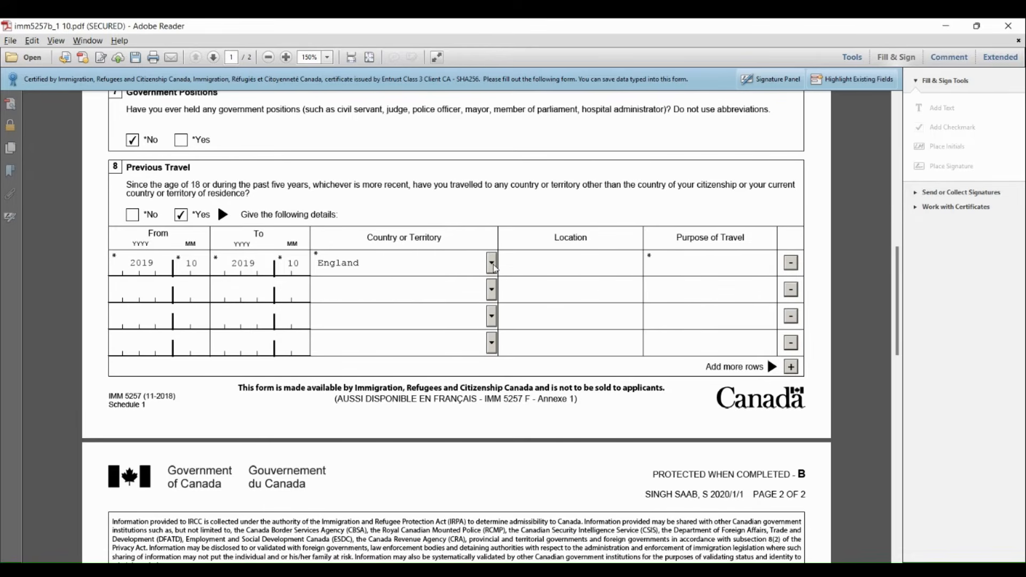
# Enter LONDON as the first trip's location and TOURISM PURPOSE as its purpose of travel
pyautogui.click(525, 270)
pyautogui.write('LONDON')
pyautogui.click(694, 262)
pyautogui.write('TOURISM P')
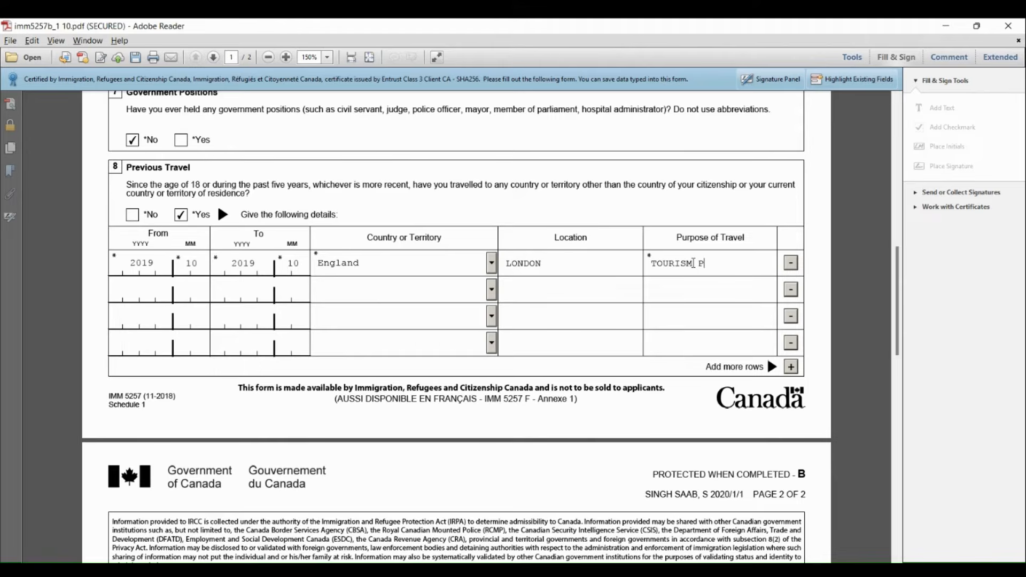
pyautogui.write('URPOSE')
# Date the second previous trip from 2020-05 to 2020-06
pyautogui.click(143, 287)
pyautogui.write('2020 ')
pyautogui.write('05')
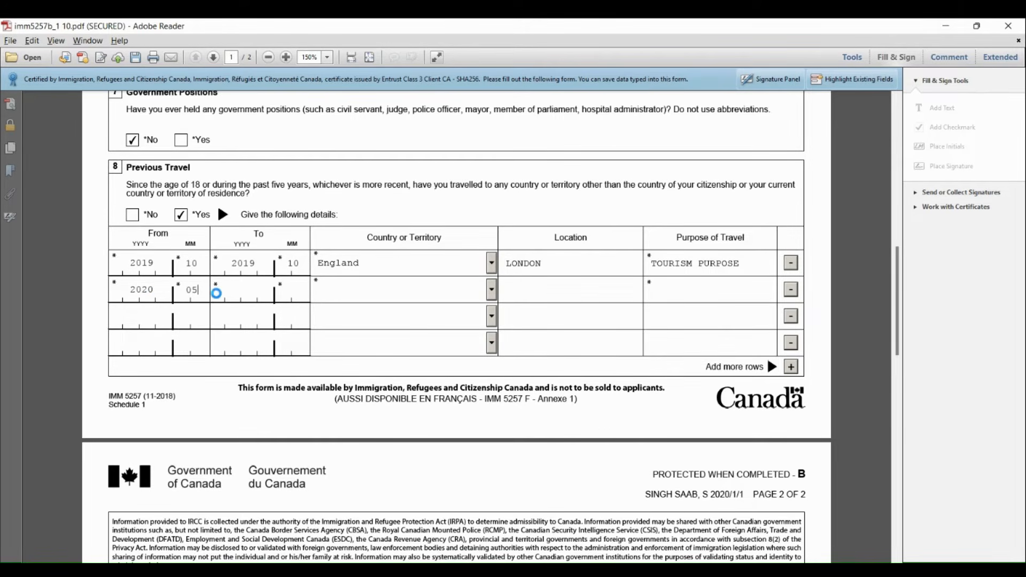
pyautogui.click(228, 293)
pyautogui.write('2020')
pyautogui.write('06')
# Set the country of the second previous trip to New Zealand
pyautogui.click(396, 285)
pyautogui.press('w')
pyautogui.press('n')
pyautogui.press('n')
pyautogui.press('n')
pyautogui.press('n')
pyautogui.press('n')
pyautogui.press('n')
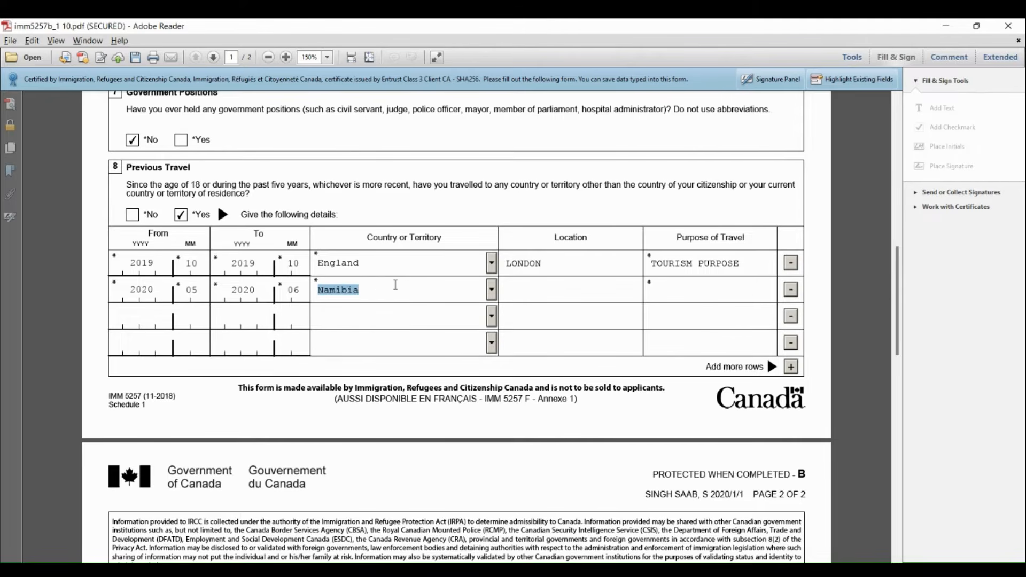
pyautogui.press('n')
pyautogui.press('n')
# Enter AUCKLAND as the second trip's location and TOURISM PURPOSE as its purpose of travel
pyautogui.click(512, 288)
pyautogui.write('AU')
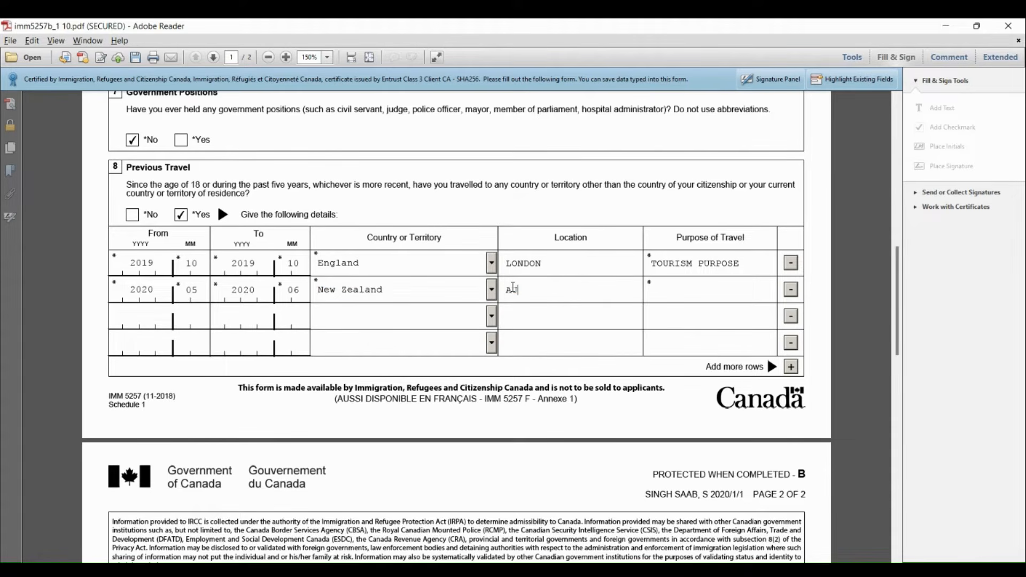
pyautogui.write('CKLAND')
pyautogui.click(656, 292)
pyautogui.write('TOURISM PU')
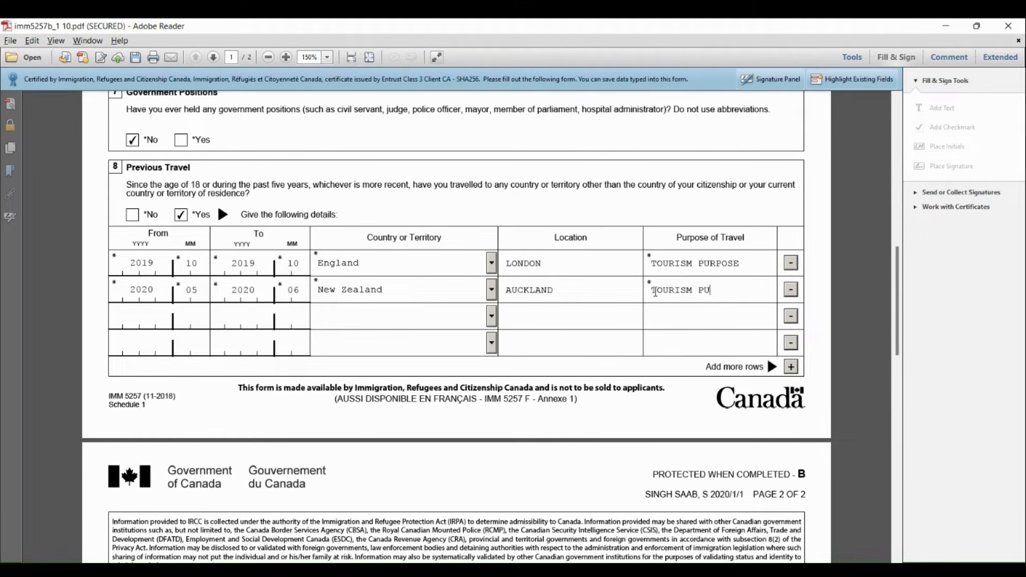
pyautogui.write('RPOSE')
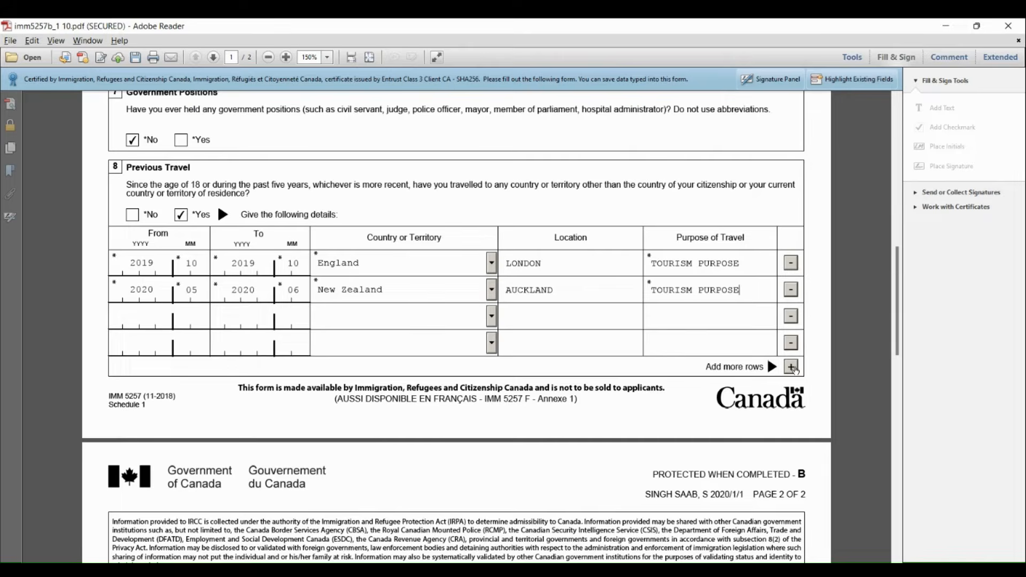
# Add an extra row to the Previous Travel table and remove it again
pyautogui.click(793, 367)
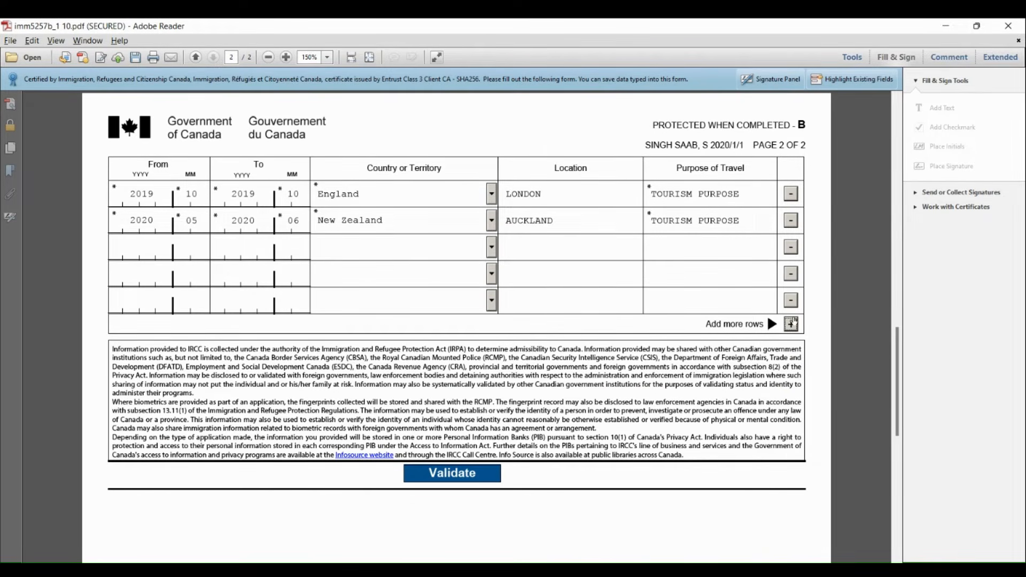
pyautogui.click(791, 323)
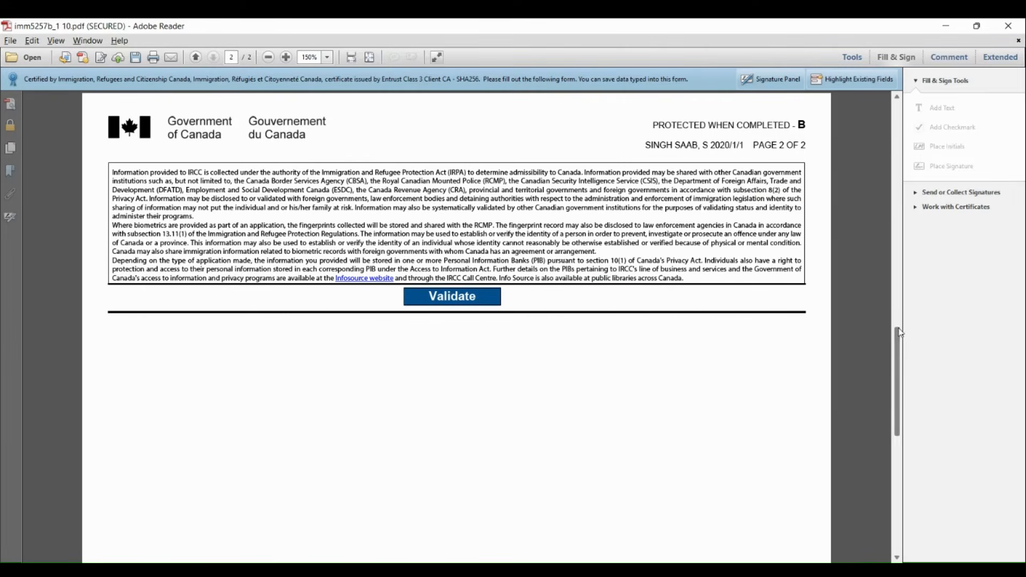
pyautogui.moveTo(899, 341); pyautogui.dragTo(899, 313)
pyautogui.scroll(1, 898, 313)
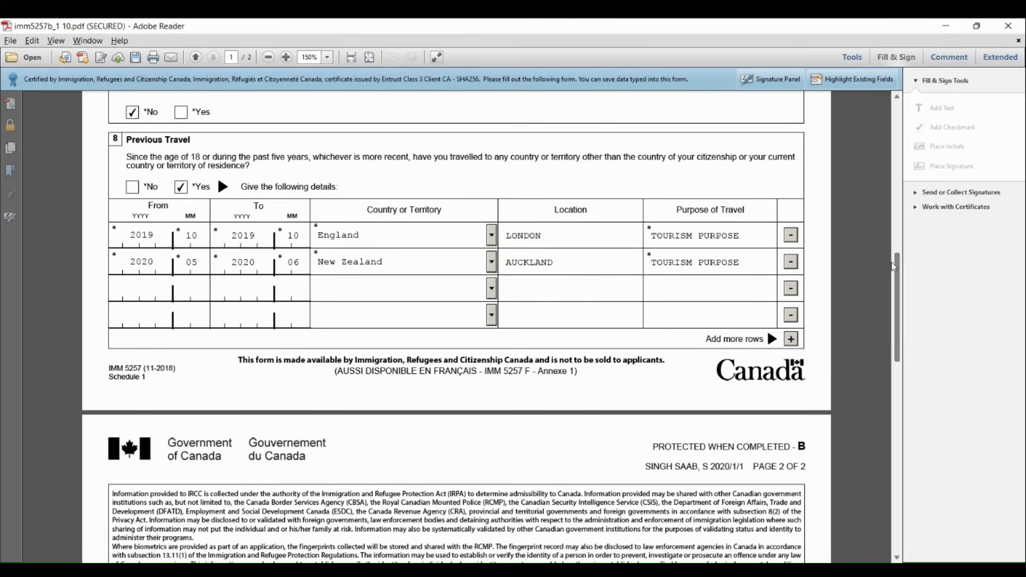
# Validate the completed Schedule 1 form and close it with its changes saved
pyautogui.scroll(-5, 896, 305)
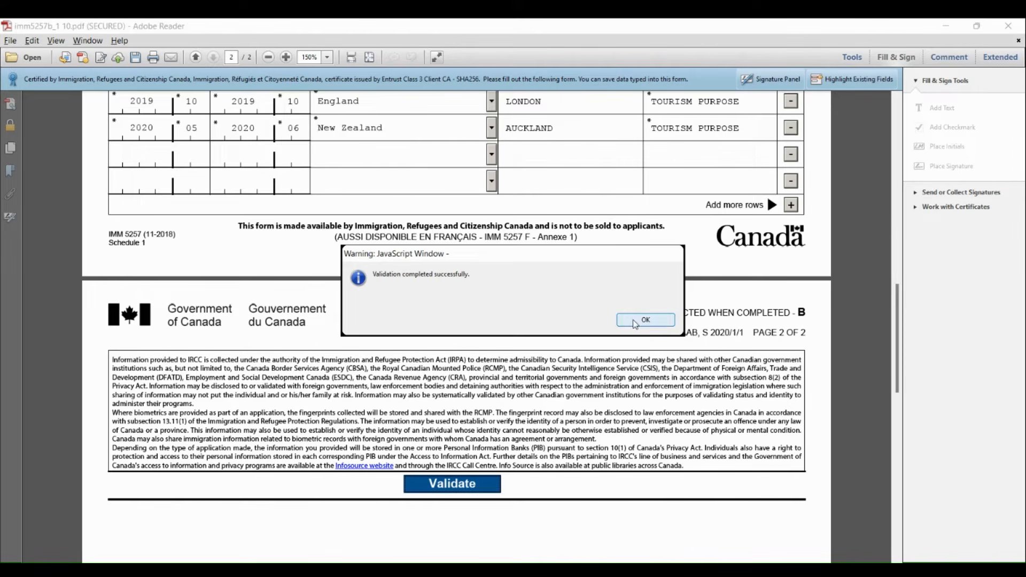
pyautogui.click(634, 321)
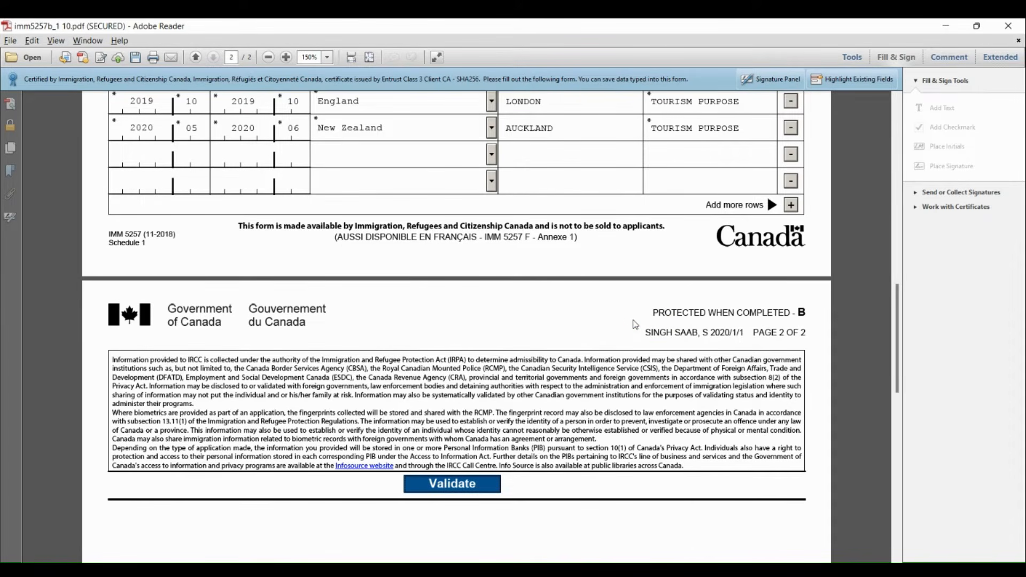
pyautogui.click(1008, 26)
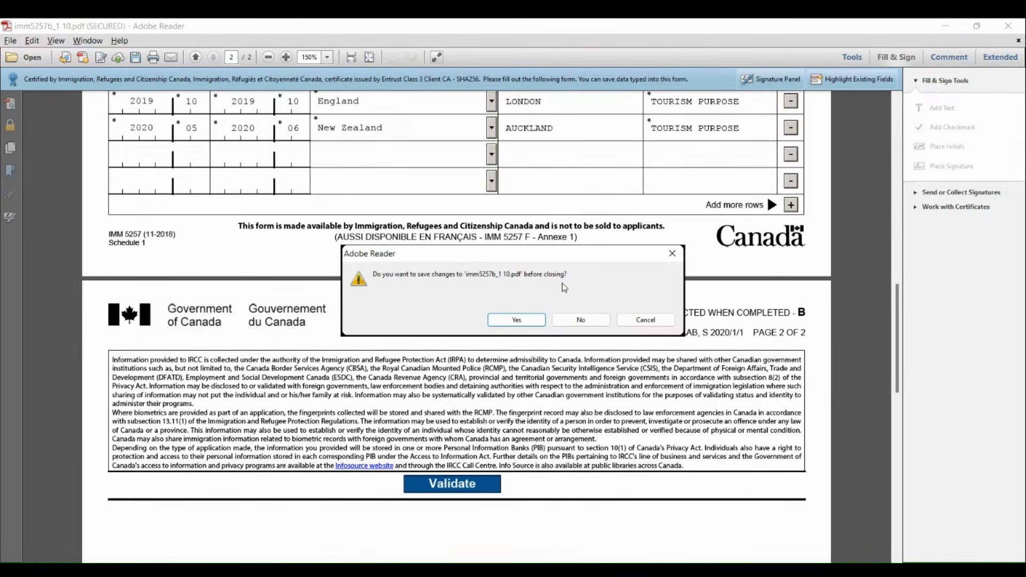
pyautogui.click(524, 321)
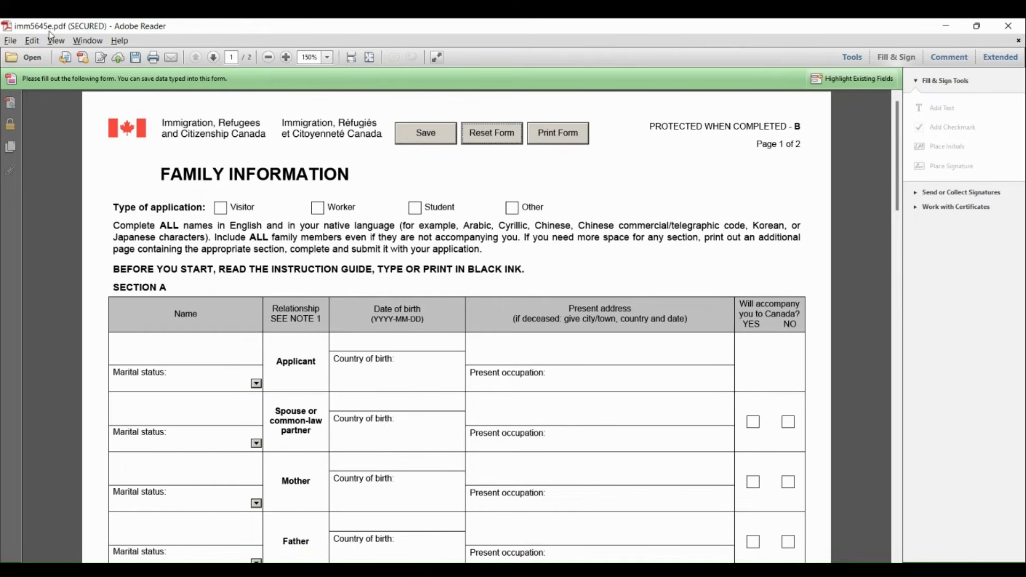
# Mark the IMM 5645 application type as Visitor and enter the applicant's name with marital status Married-physically present
pyautogui.click(222, 210)
pyautogui.moveTo(904, 195); pyautogui.dragTo(903, 209)
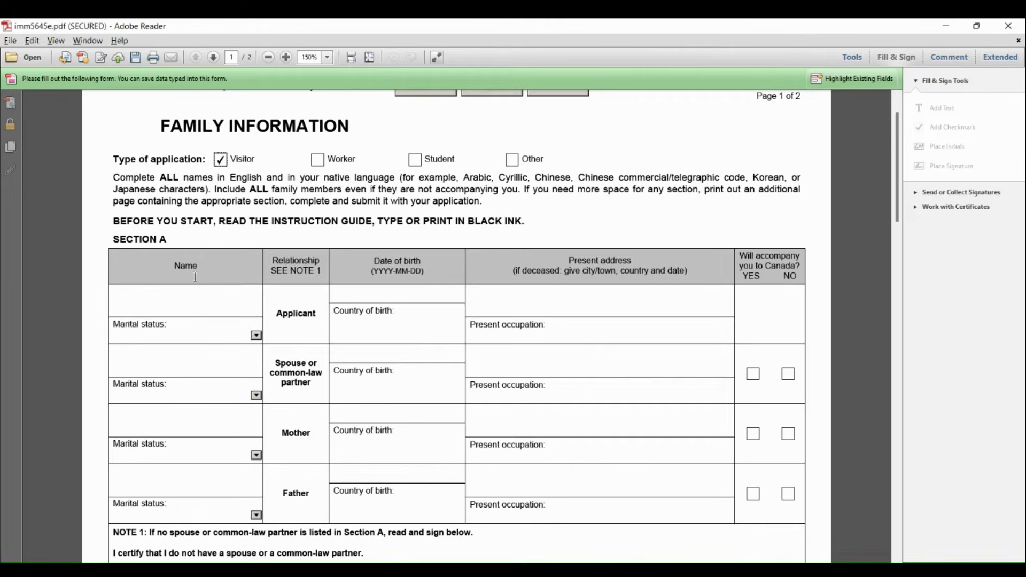
pyautogui.click(181, 296)
pyautogui.write('SINGH SAAB')
pyautogui.click(257, 335)
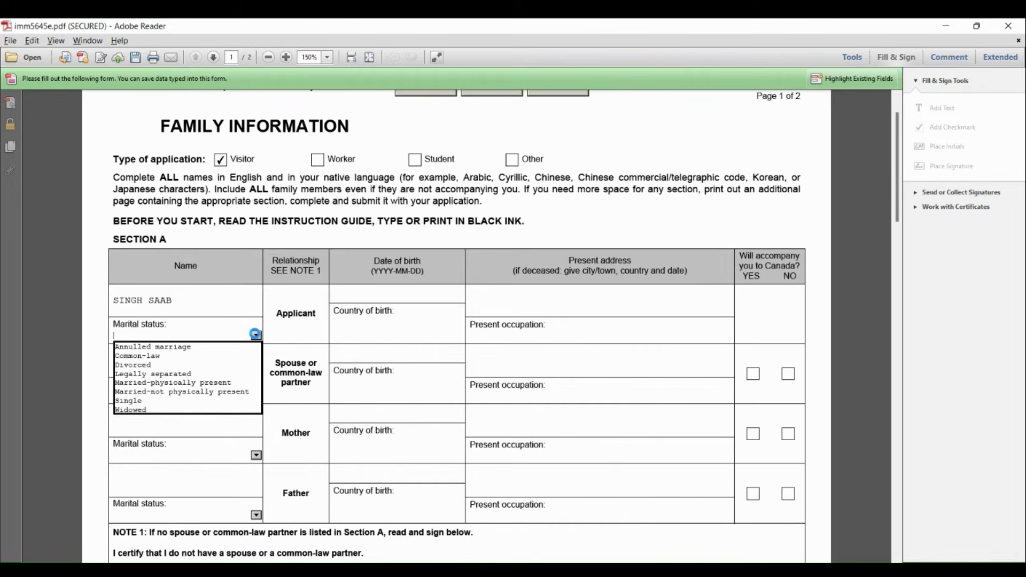
pyautogui.click(155, 384)
# Enter the applicant's date of birth and INDIA as the country of birth
pyautogui.click(401, 297)
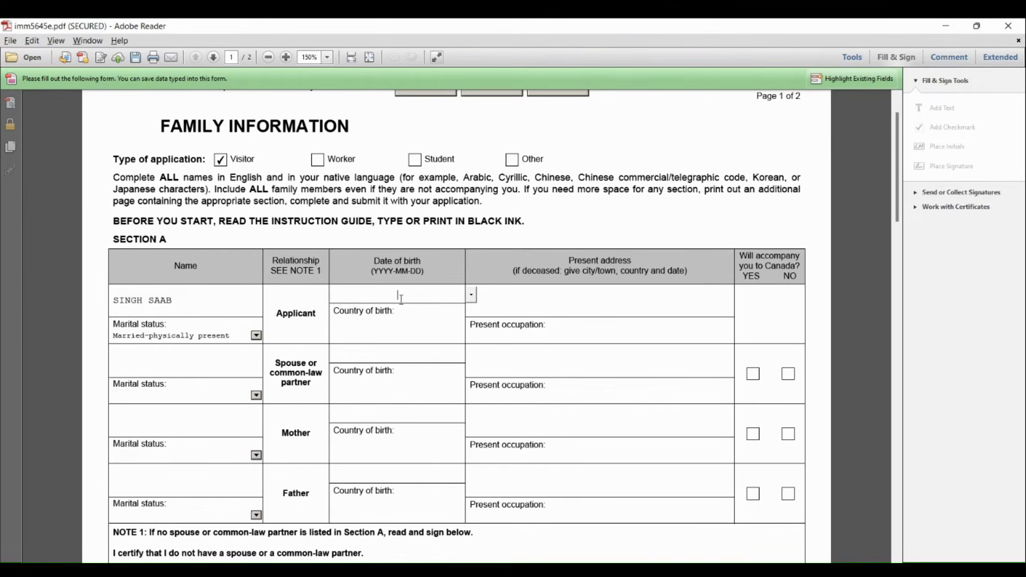
pyautogui.write('20206')
pyautogui.press('BackSpace')
pyautogui.write('-01-01')
pyautogui.click(367, 334)
pyautogui.write('INDIA')
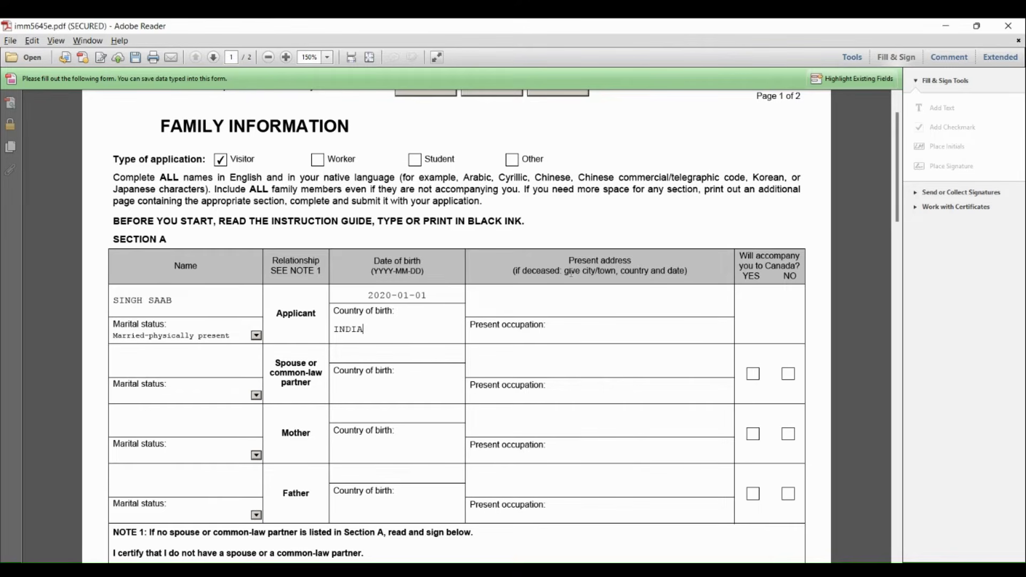
# Enter the applicant's present address as placeholder text for building name, city, country and date, with SALES as the occupation
pyautogui.click(502, 301)
pyautogui.write('BUI')
pyautogui.write('DING NAME, CITY, ')
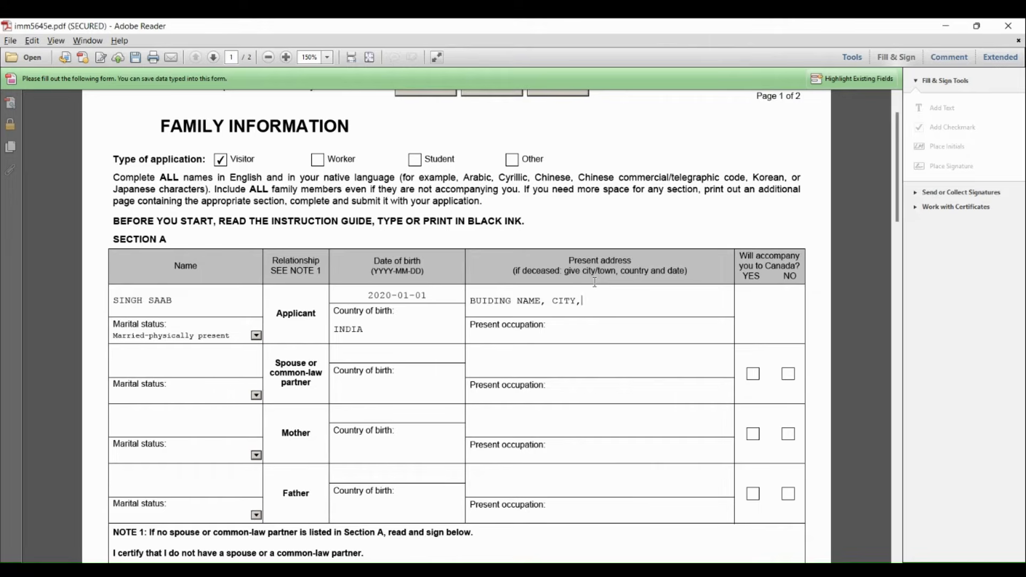
pyautogui.write('COUNT, DATE')
pyautogui.click(501, 338)
pyautogui.write('SALES')
# Enter the spouse's name in Section A with marital status Married-physically present
pyautogui.click(141, 365)
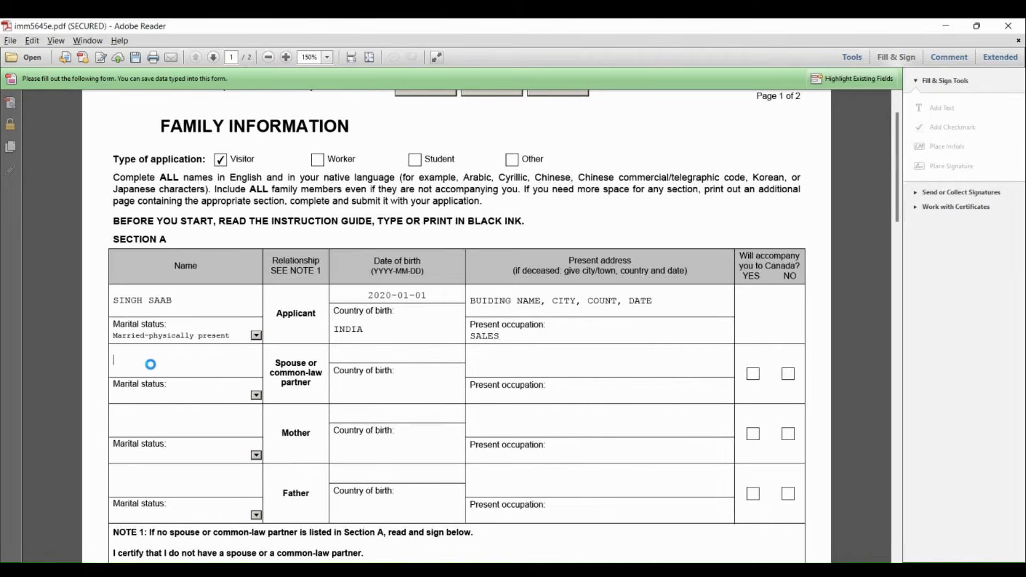
pyautogui.write('KAUR')
pyautogui.click(257, 396)
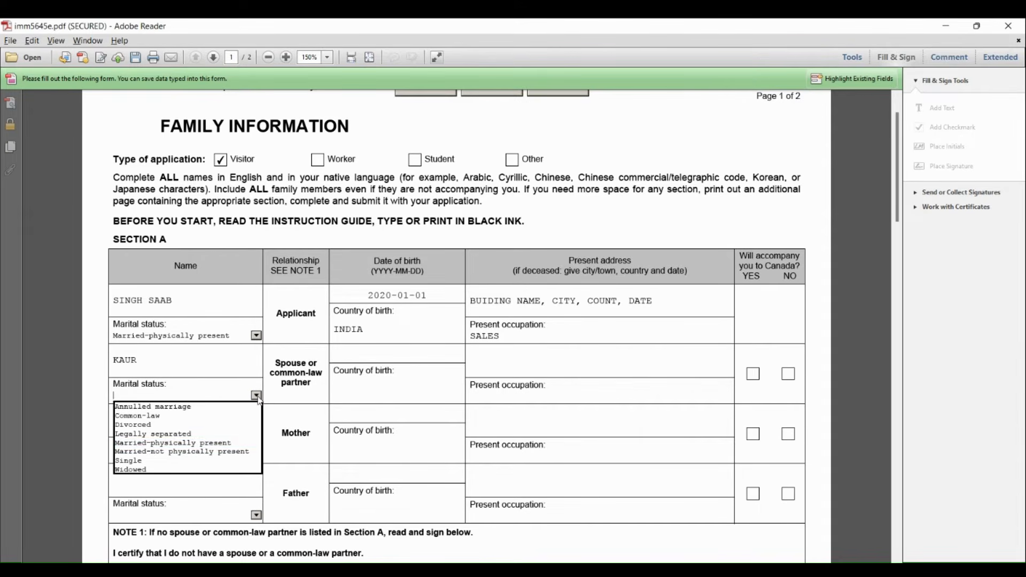
pyautogui.click(148, 446)
# Enter the spouse's date of birth
pyautogui.click(400, 355)
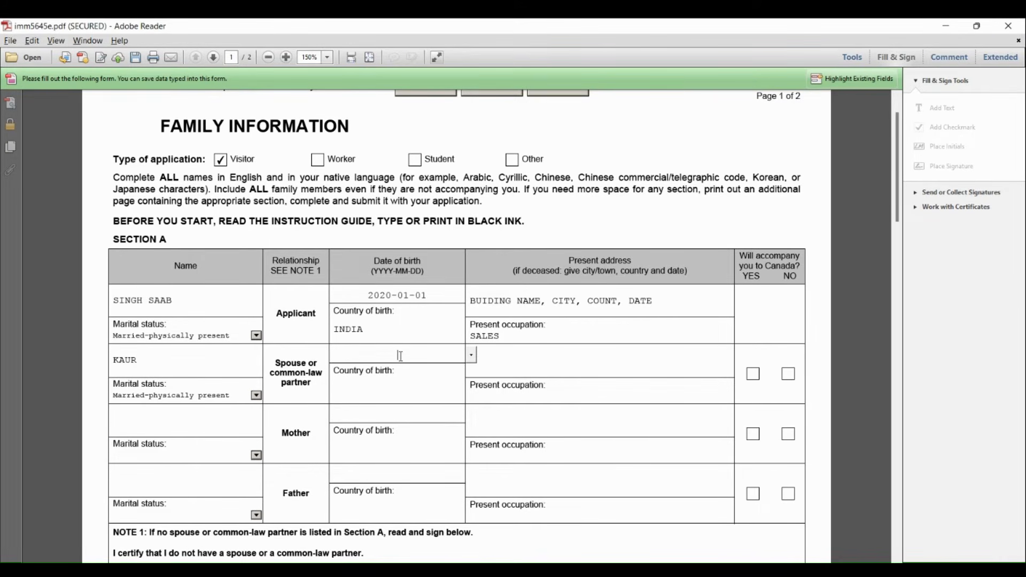
pyautogui.write('2001')
# Correct the year in the applicant's date of birth
pyautogui.click(386, 297)
pyautogui.press('BackSpace')
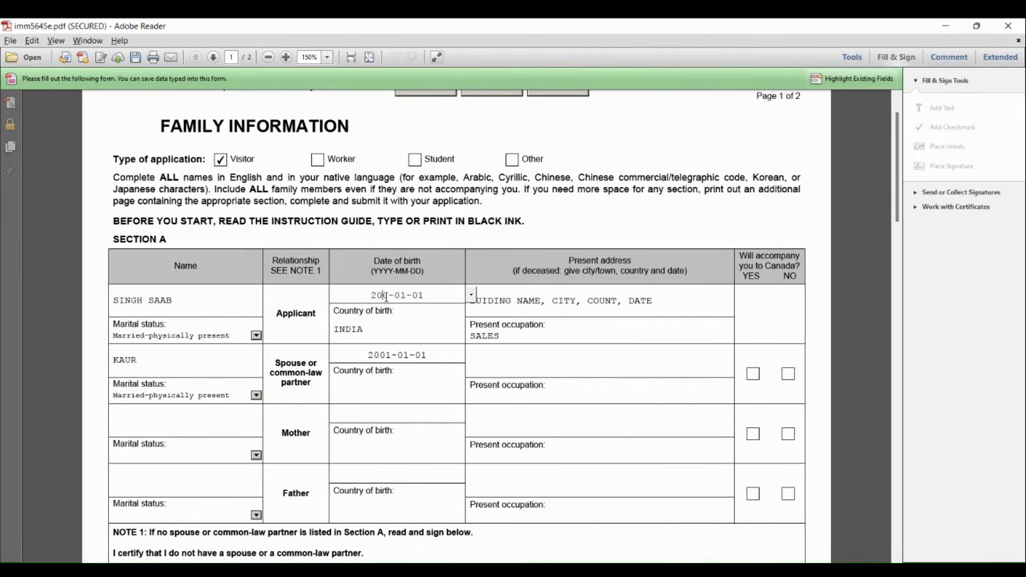
pyautogui.write('0')
# Enter INDIA as the spouse's country of birth
pyautogui.click(419, 385)
pyautogui.write('IND')
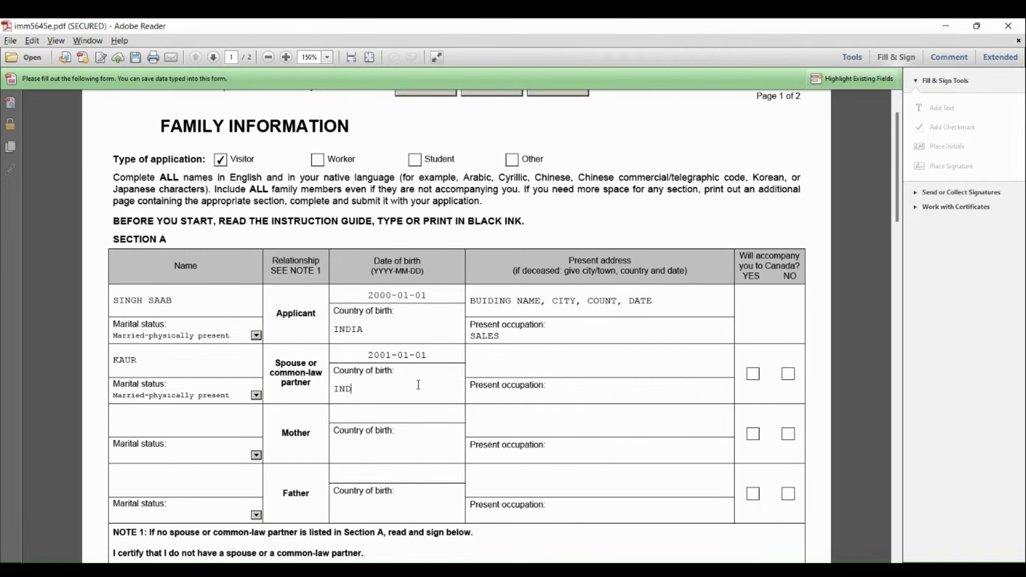
pyautogui.write('A')
pyautogui.press('BackSpace')
pyautogui.write('IA')
# Fill in the spouse's present address with placeholder text for building name, city, country and date
pyautogui.click(522, 362)
pyautogui.write('BUIDI')
pyautogui.press('BackSpace')
pyautogui.press('BackSpace')
pyautogui.write('LDING')
pyautogui.press('BackSpace')
pyautogui.press('BackSpace')
pyautogui.press('BackSpace')
pyautogui.press('BackSpace')
pyautogui.press('BackSpace')
pyautogui.write('LDING NAME, CITY ')
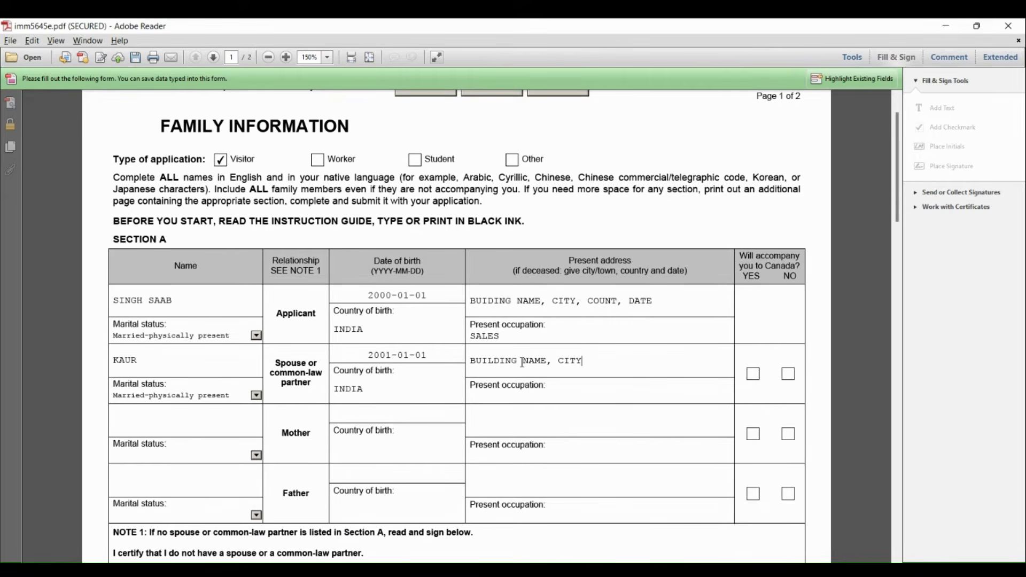
pyautogui.write('CON')
pyautogui.write(', DATE')
# Enter HOUSE WIFE as the spouse's occupation and mark that the spouse will not accompany the applicant to Canada
pyautogui.write('HOUE')
pyautogui.press('BackSpace')
pyautogui.write('SE WIFE')
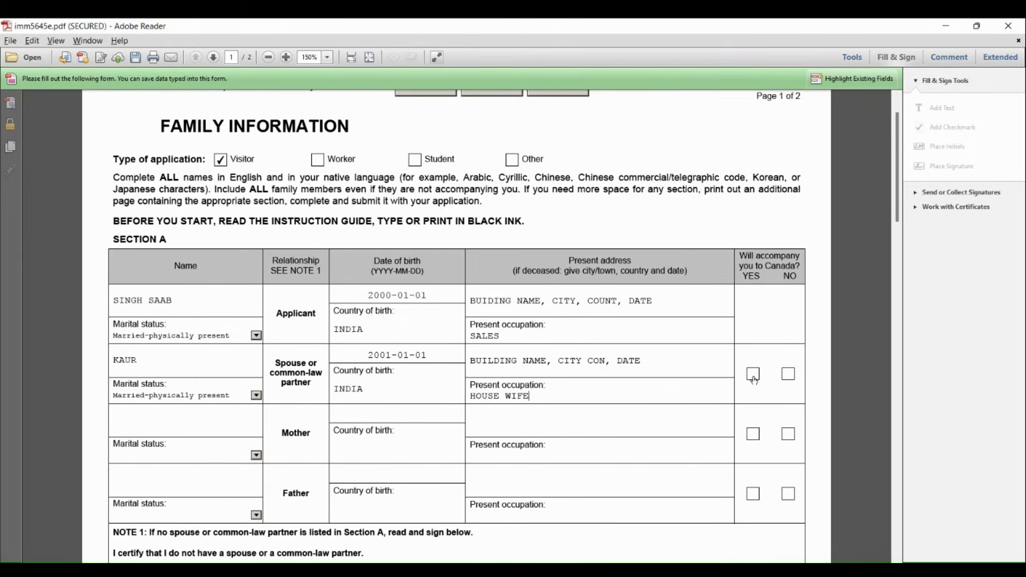
pyautogui.click(789, 375)
# Enter the first child's name in Section B with marital status Single
pyautogui.click(185, 418)
pyautogui.moveTo(898, 216); pyautogui.dragTo(904, 298)
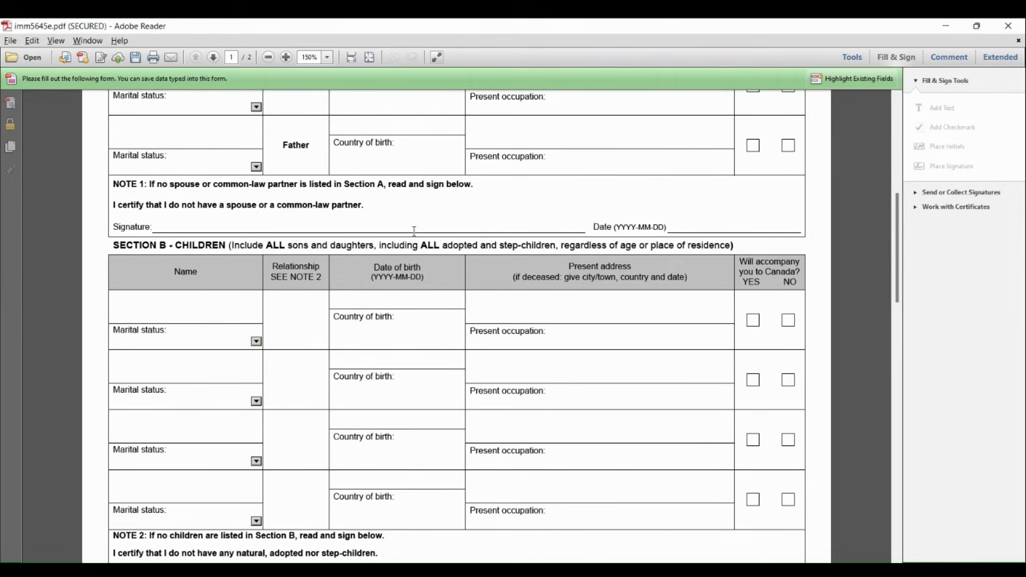
pyautogui.moveTo(901, 294); pyautogui.dragTo(904, 320)
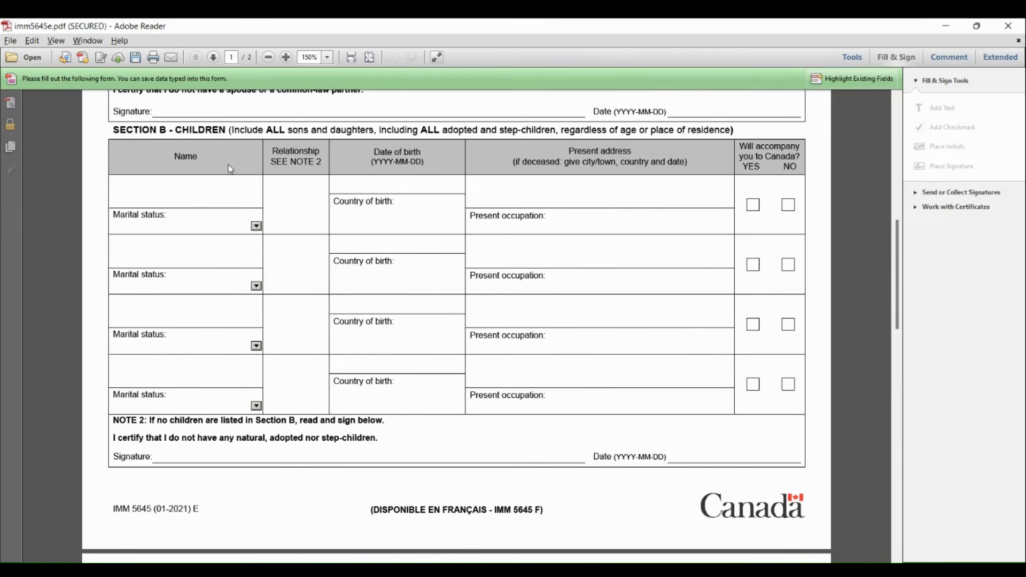
pyautogui.click(116, 193)
pyautogui.write('SINGH')
pyautogui.click(262, 227)
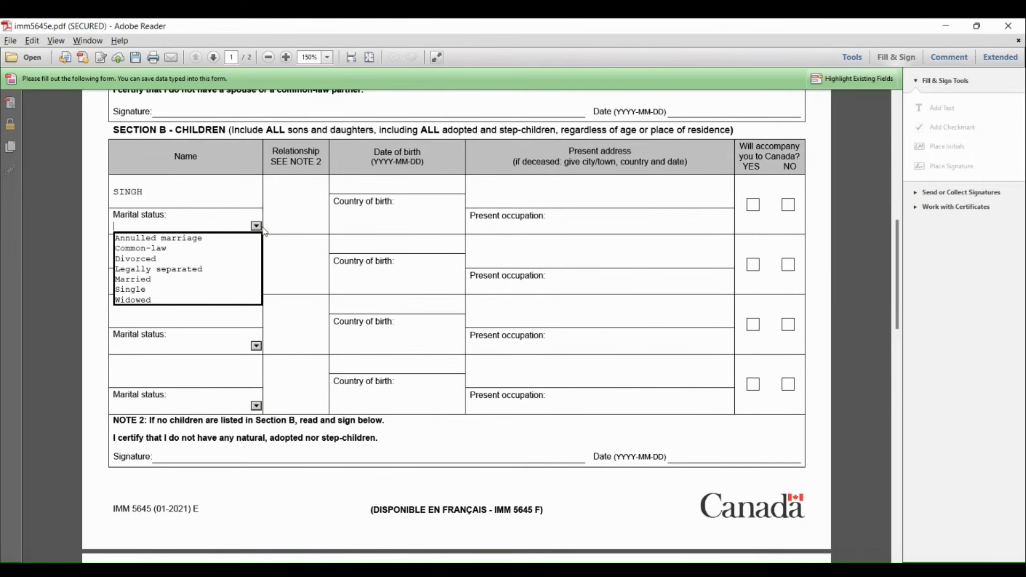
pyautogui.click(176, 287)
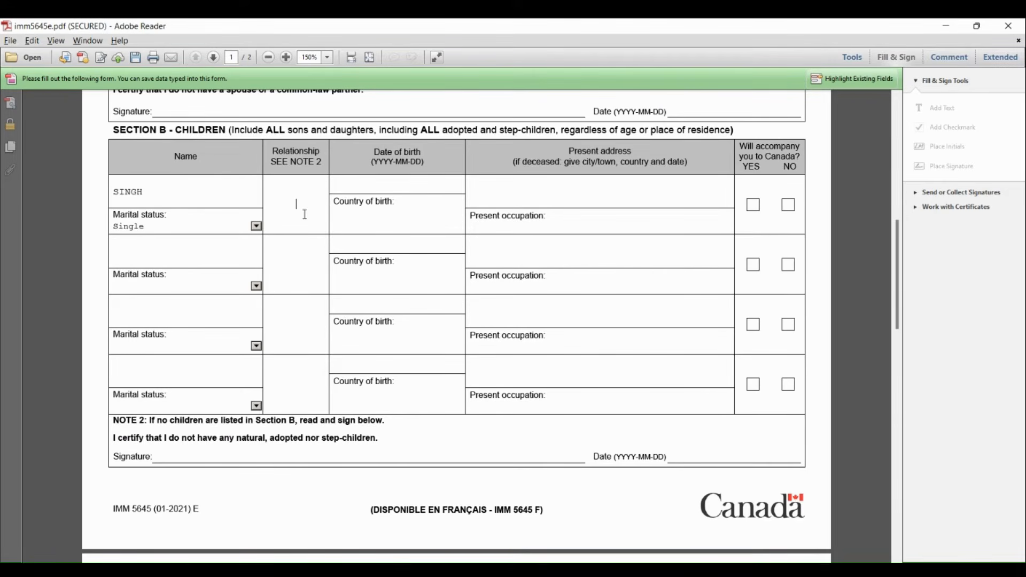
# Fill in the first child's relationship as SON, the date of birth, and INDIA as the country of birth
pyautogui.write('SON')
pyautogui.click(395, 184)
pyautogui.write('201501')
pyautogui.press('BackSpace')
pyautogui.press('BackSpace')
pyautogui.write('-01-01')
pyautogui.click(370, 220)
pyautogui.write('INDIA')
# Fill in the child's present address with placeholder text for building name, city and country, plus a date
pyautogui.click(531, 190)
pyautogui.write('BUILDING')
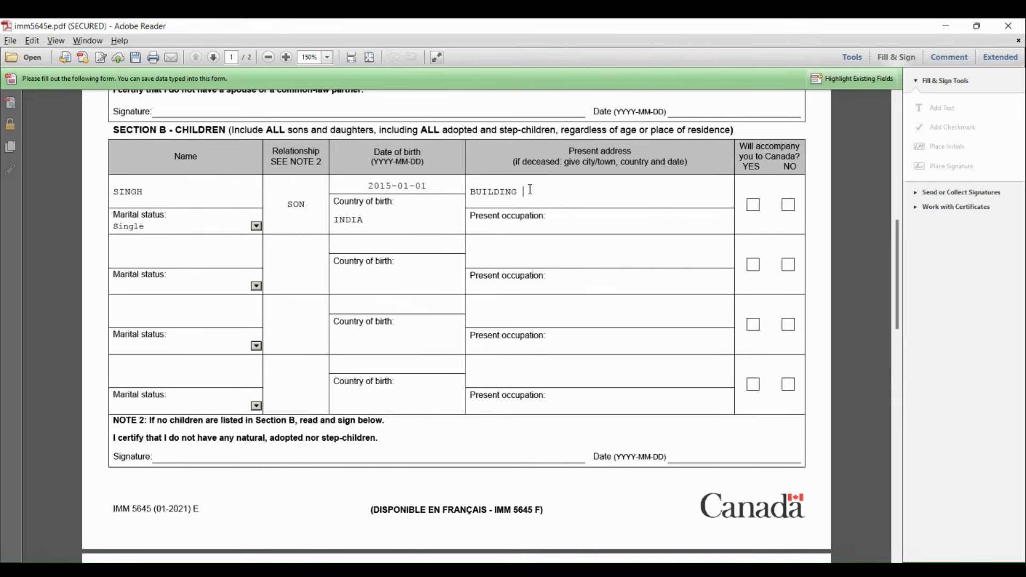
pyautogui.write(' NAME')
pyautogui.write(', CITY')
pyautogui.write(', ')
pyautogui.write('CON')
pyautogui.write(', ')
pyautogui.write('2020-01-')
pyautogui.write('01')
pyautogui.write('STU')
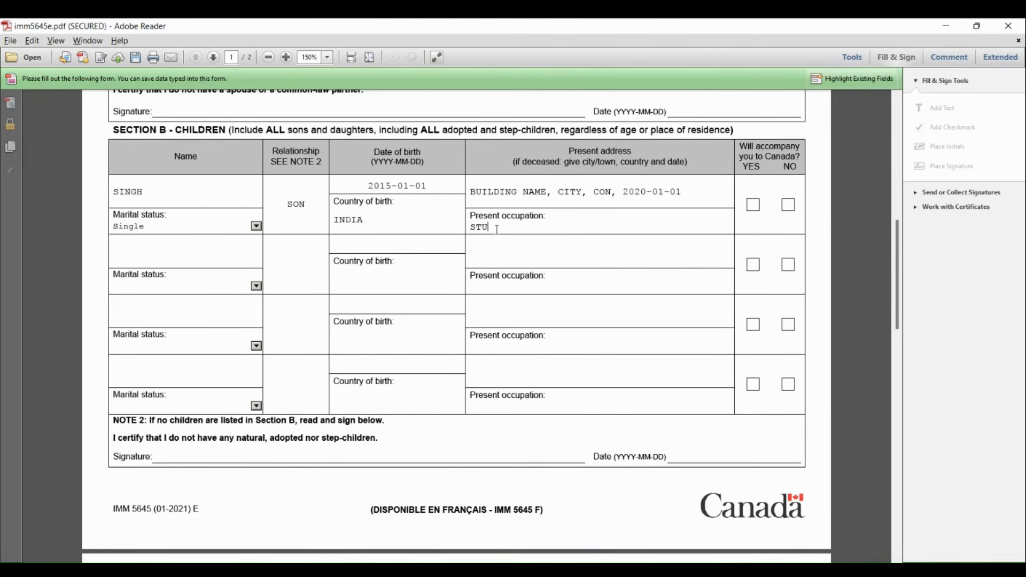
pyautogui.write('DENT')
# Enter STUDENT as the child's occupation and mark that the child will not accompany the applicant to Canada
pyautogui.click(787, 209)
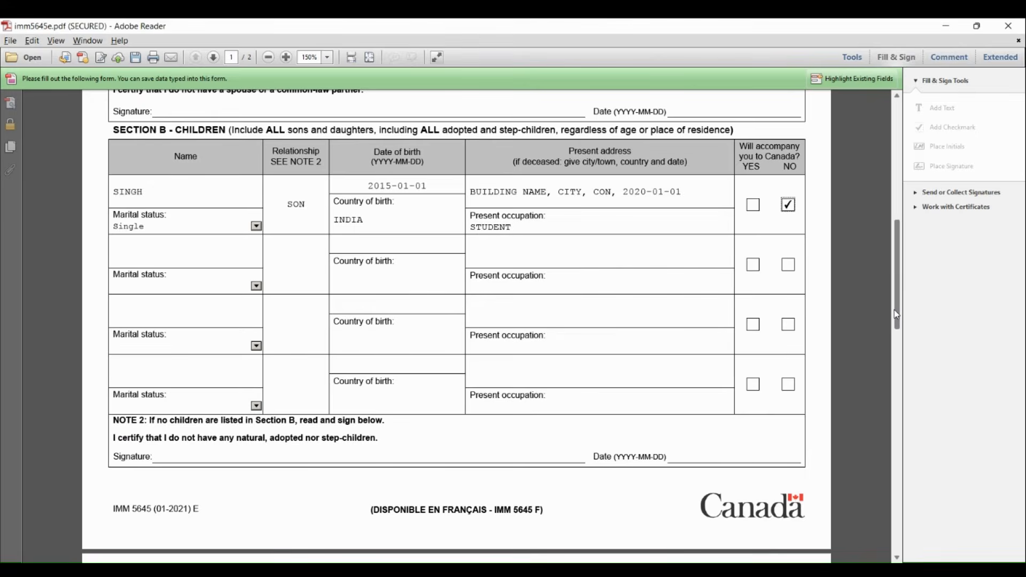
# Enter the first sibling's name in Section C with marital status Married
pyautogui.moveTo(894, 309); pyautogui.dragTo(907, 428)
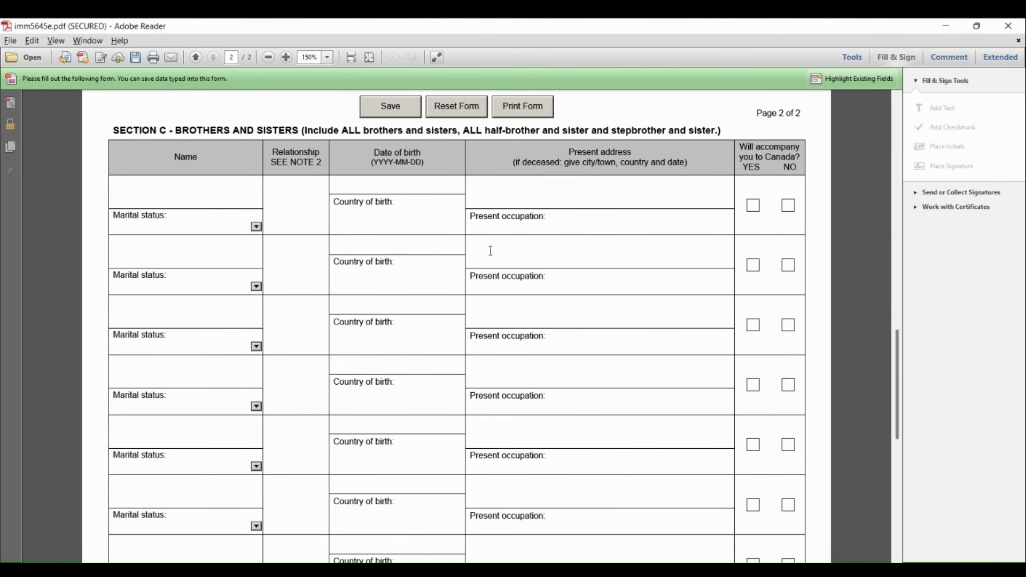
pyautogui.click(185, 196)
pyautogui.write('KUMARI')
pyautogui.click(256, 227)
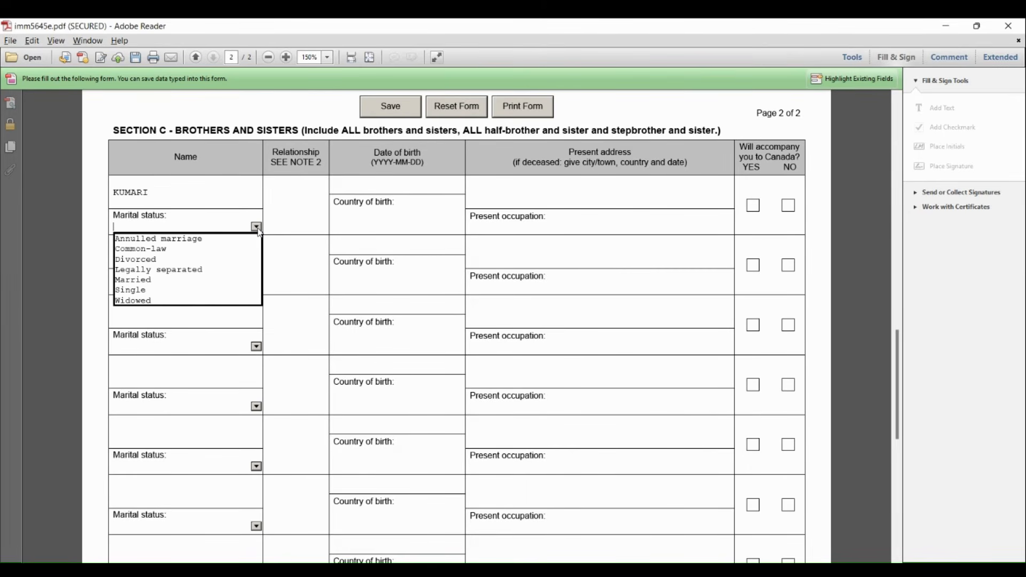
pyautogui.click(171, 283)
# Fill in the first sibling's relationship as SISTER, the date of birth, and INDIA as the country of birth
pyautogui.click(305, 192)
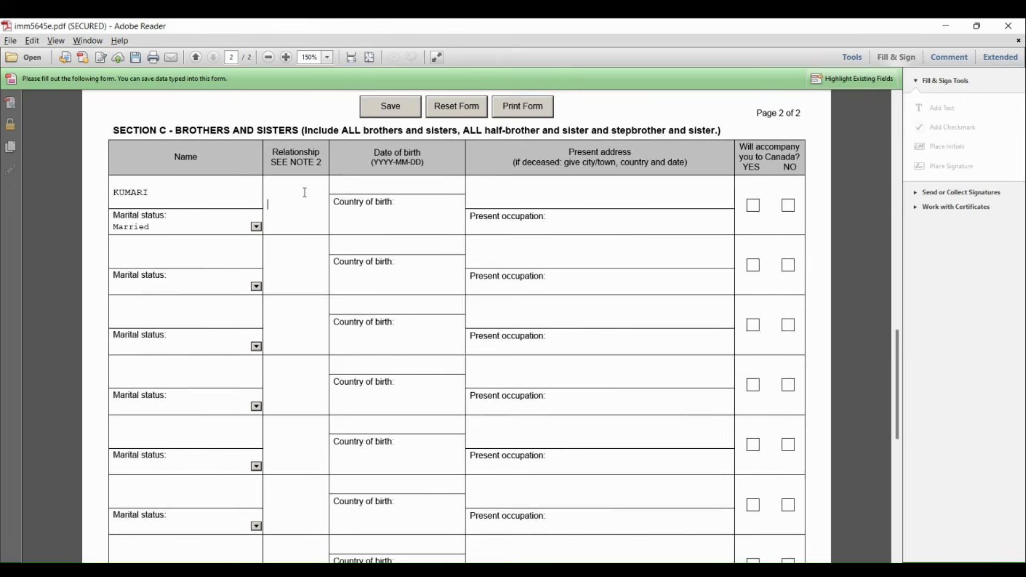
pyautogui.write('SISTER')
pyautogui.click(367, 190)
pyautogui.write('1990-01-01')
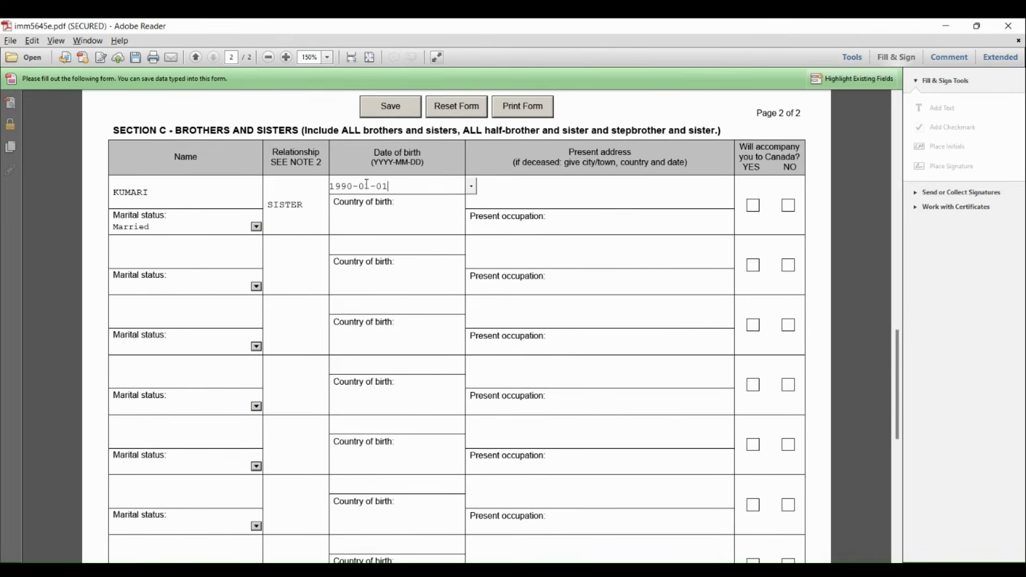
pyautogui.click(334, 220)
pyautogui.write('INDIA')
# Enter HOME ADDRESS as the sister's present address and TEACHER as her occupation, and mark her as not accompanying to Canada
pyautogui.click(493, 184)
pyautogui.write('HOME ADDRESS')
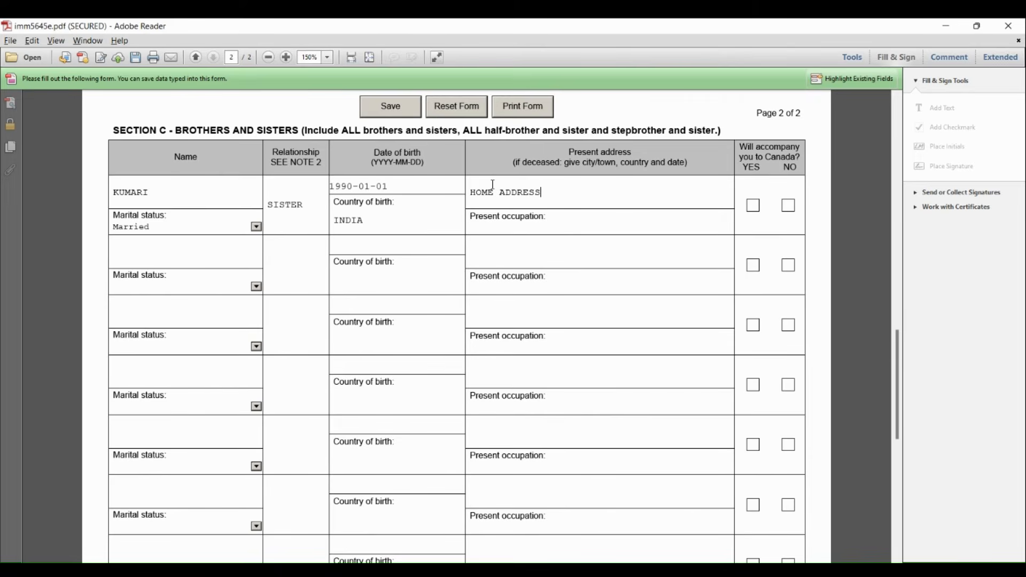
pyautogui.click(519, 230)
pyautogui.write('TEACHER')
pyautogui.click(790, 206)
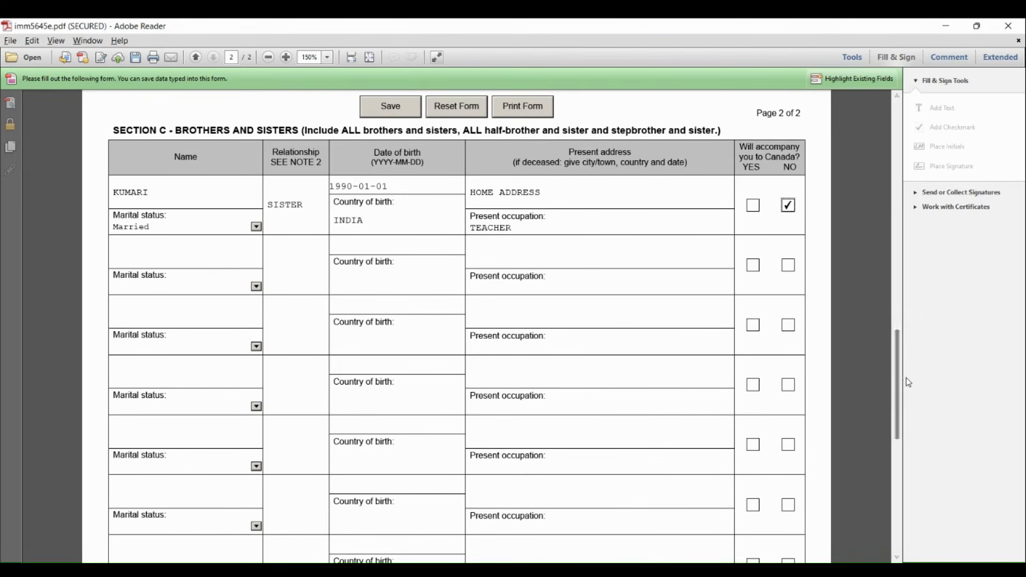
# Review the Family Information form from the Section D certification back to the start of page 1
pyautogui.moveTo(904, 382); pyautogui.dragTo(904, 448)
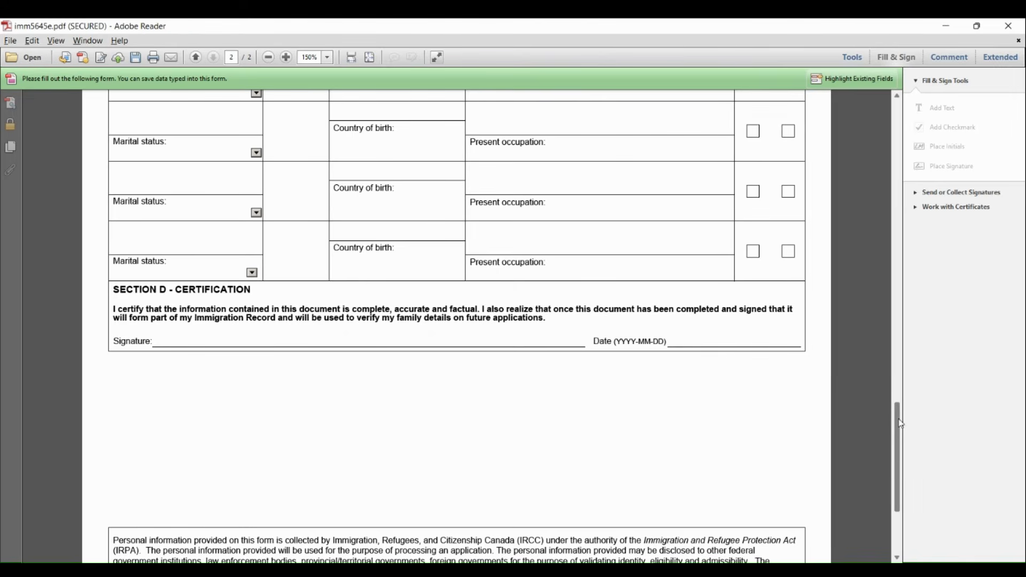
pyautogui.scroll(3, 899, 418)
pyautogui.scroll(10, 899, 417)
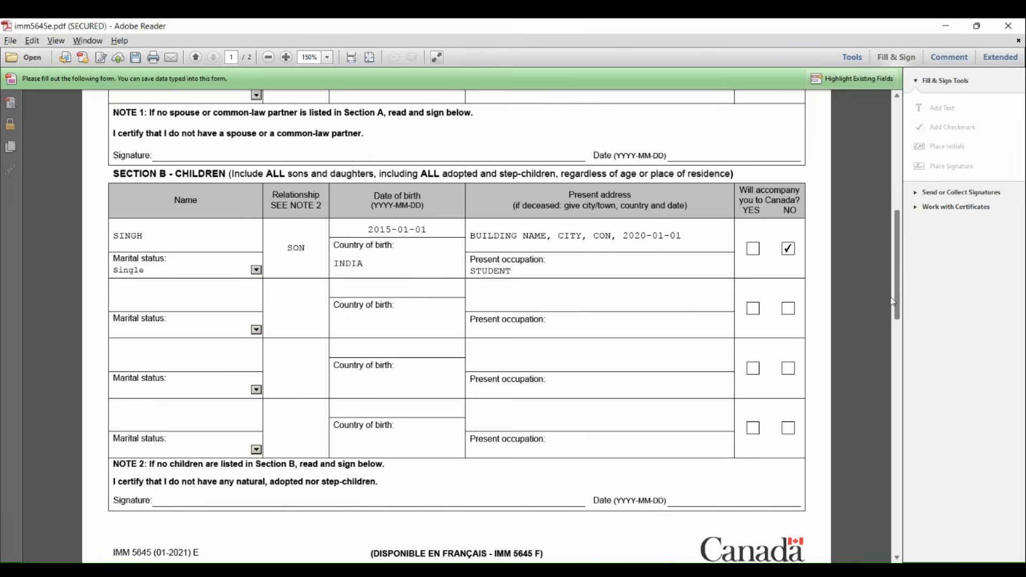
pyautogui.moveTo(892, 303); pyautogui.dragTo(903, 113)
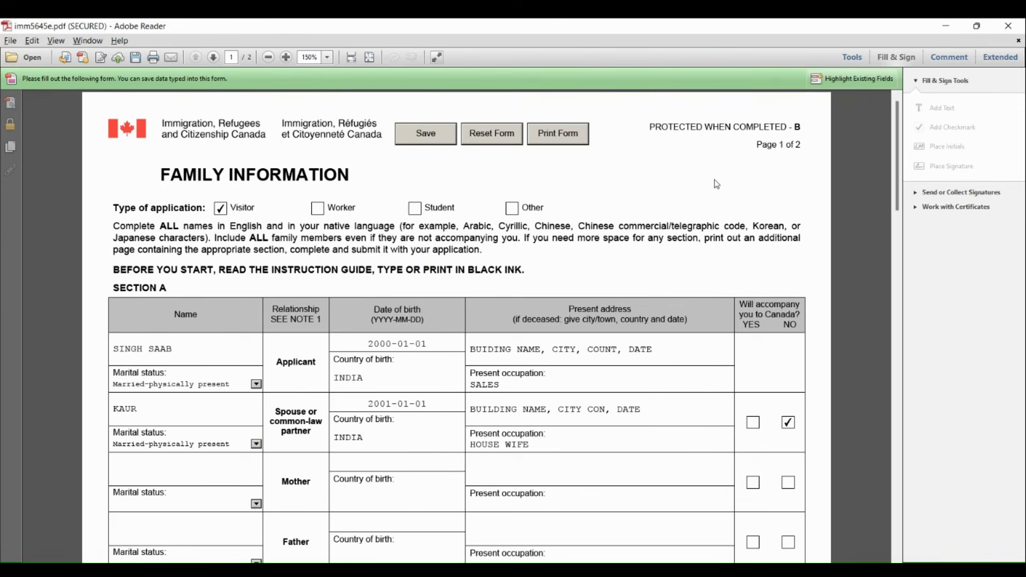
# Close the Family Information form imm5645e.pdf, saving its changes
pyautogui.click(1016, 31)
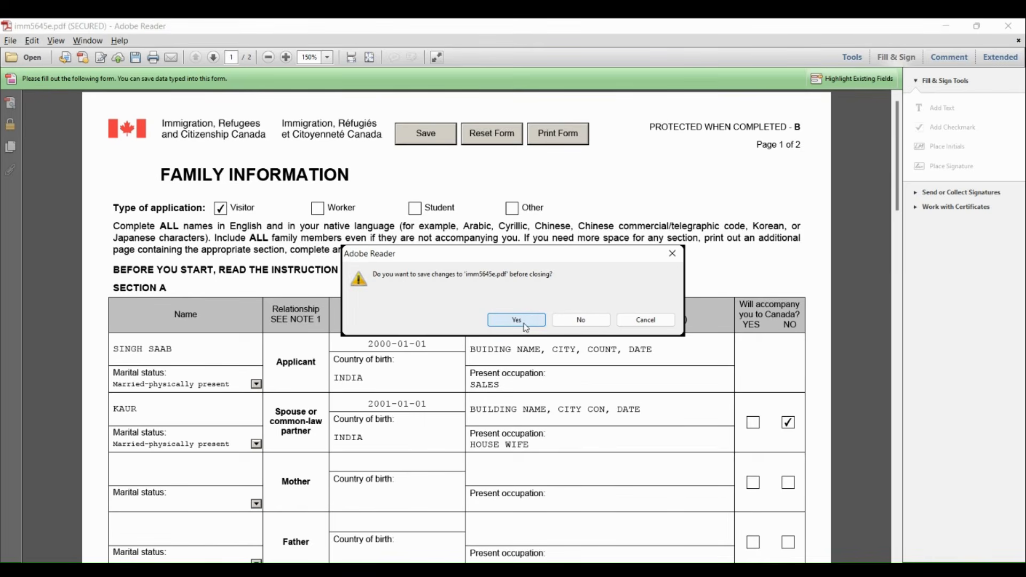
pyautogui.click(516, 320)
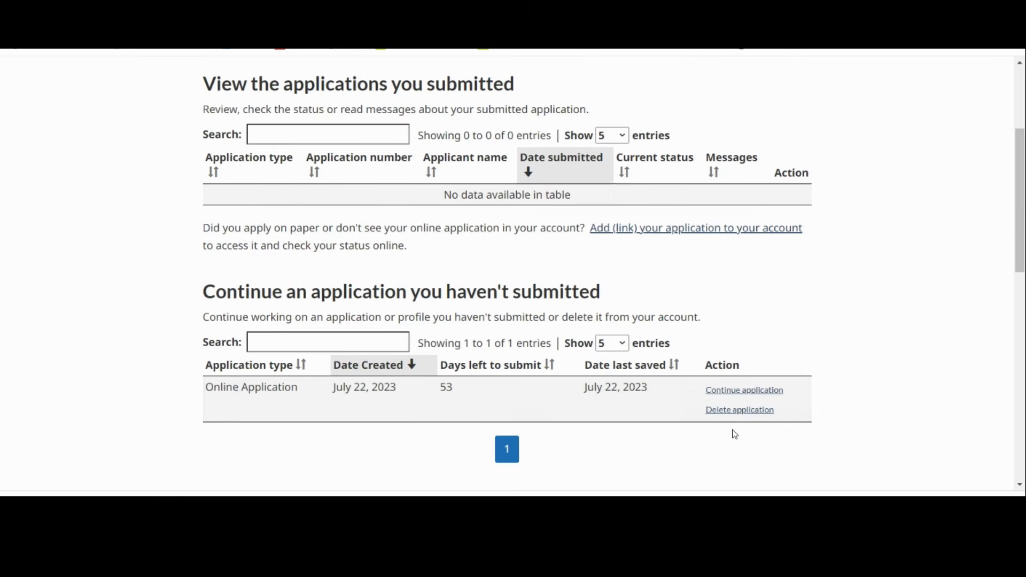
# Switch to the online immigration account, continue the unsubmitted application and proceed through the answer review and submission instructions to the document checklist
pyautogui.click(731, 392)
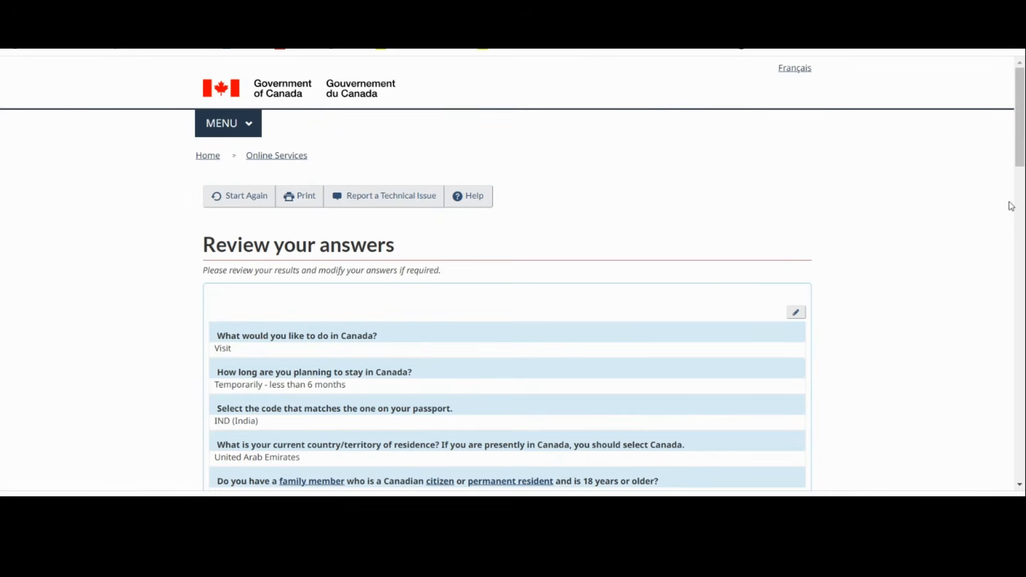
pyautogui.moveTo(1020, 165); pyautogui.dragTo(1002, 463)
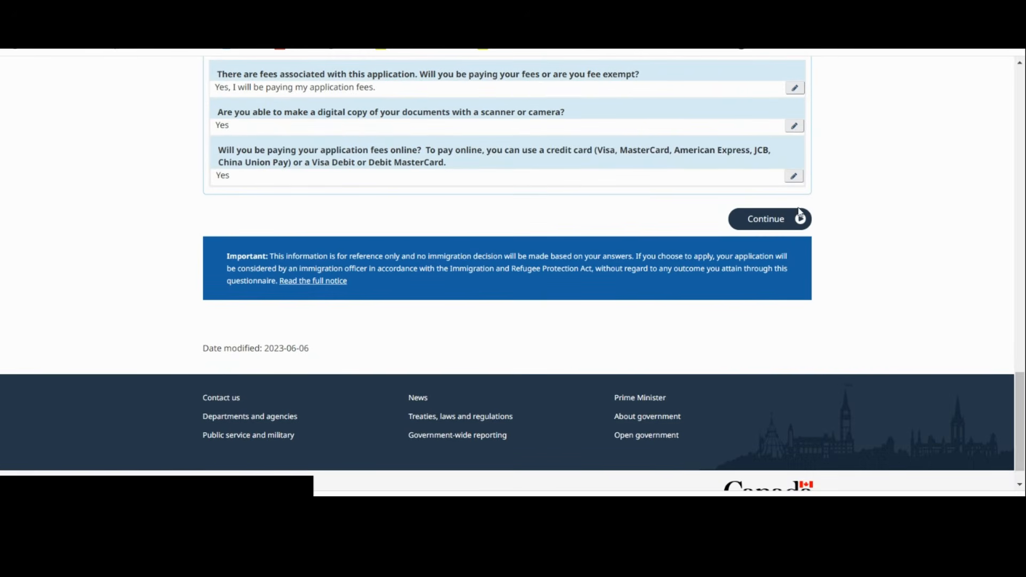
pyautogui.click(780, 221)
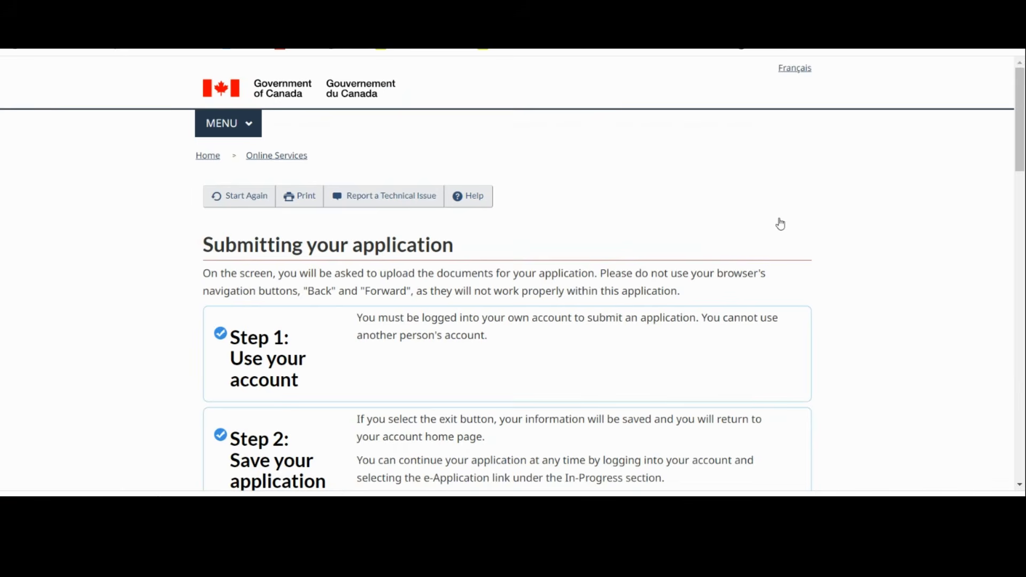
pyautogui.moveTo(1023, 144); pyautogui.dragTo(1003, 418)
pyautogui.click(741, 337)
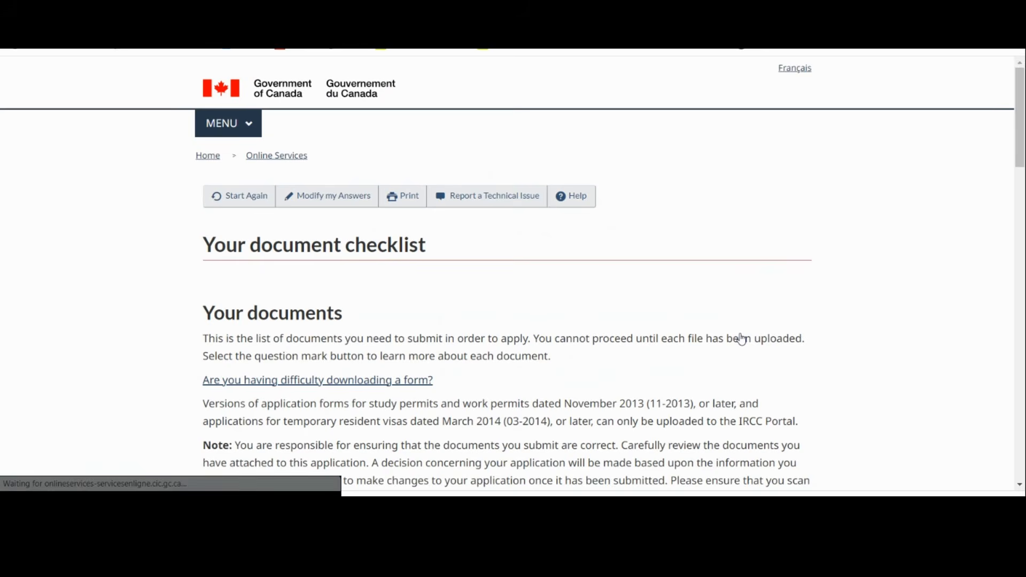
# Read the instructions for Travel History, Proof of Means of Financial Support and Purpose of Travel, and examine the optional documents list
pyautogui.moveTo(1021, 137); pyautogui.dragTo(1017, 271)
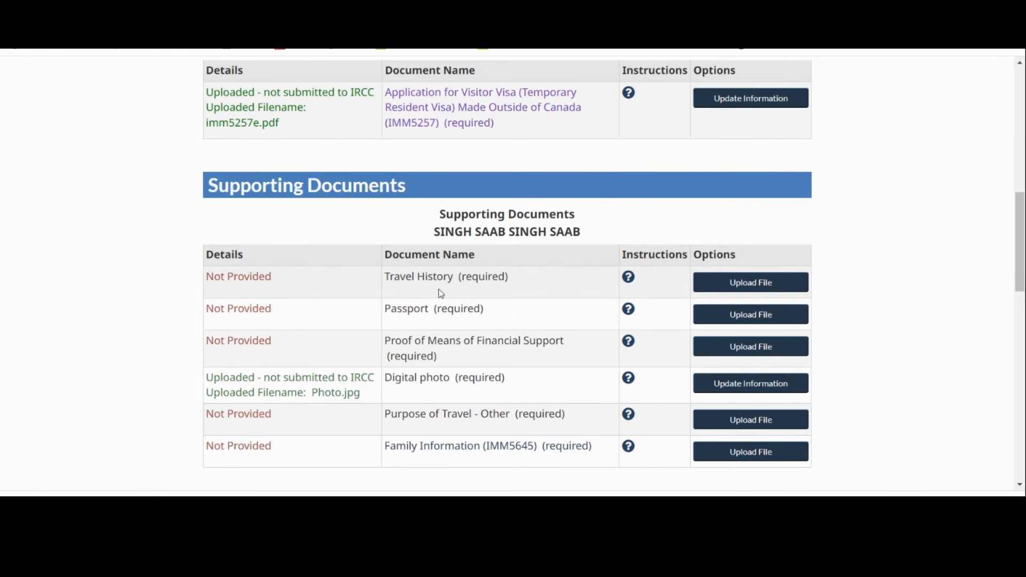
pyautogui.click(634, 282)
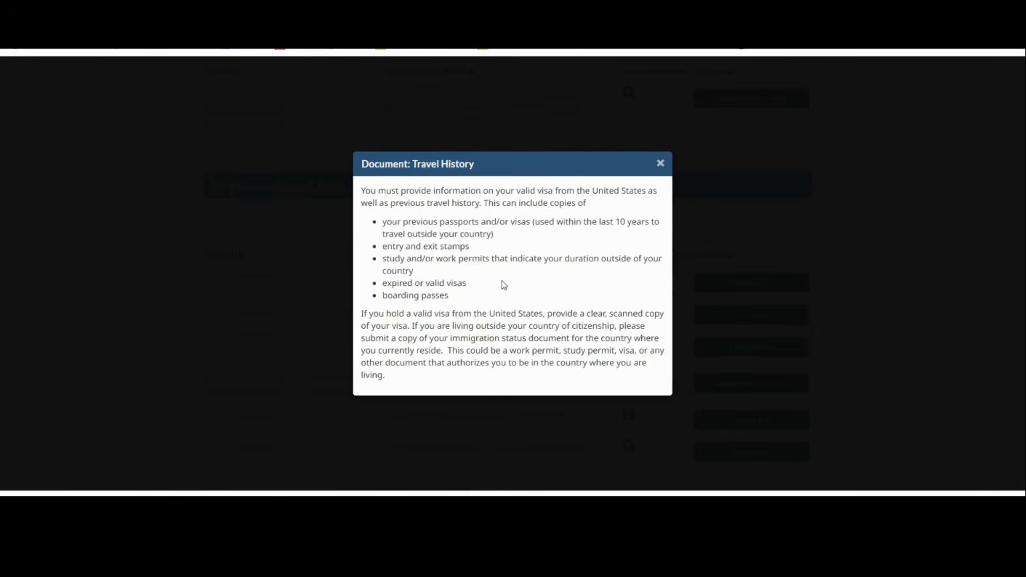
pyautogui.click(662, 164)
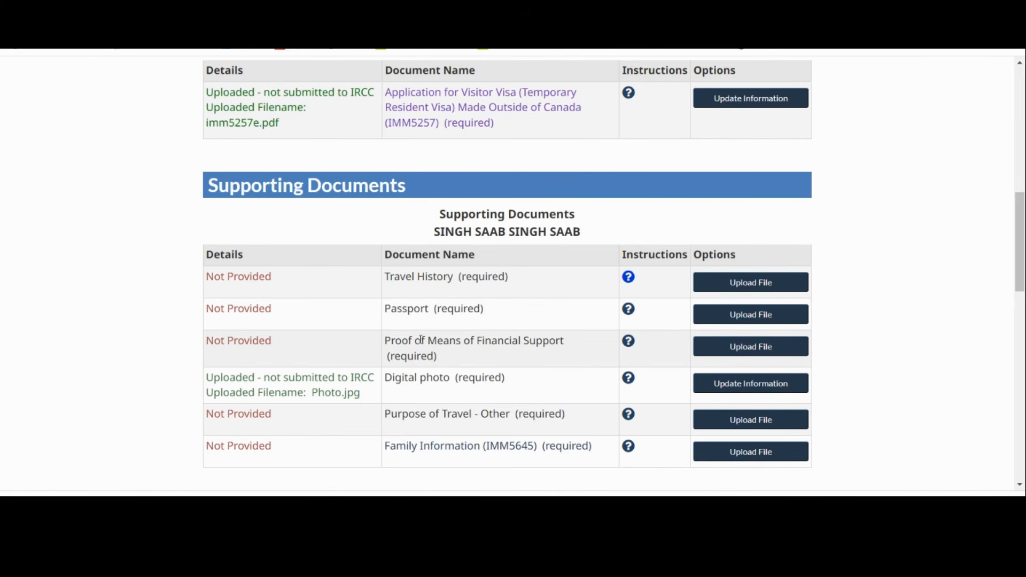
pyautogui.click(629, 343)
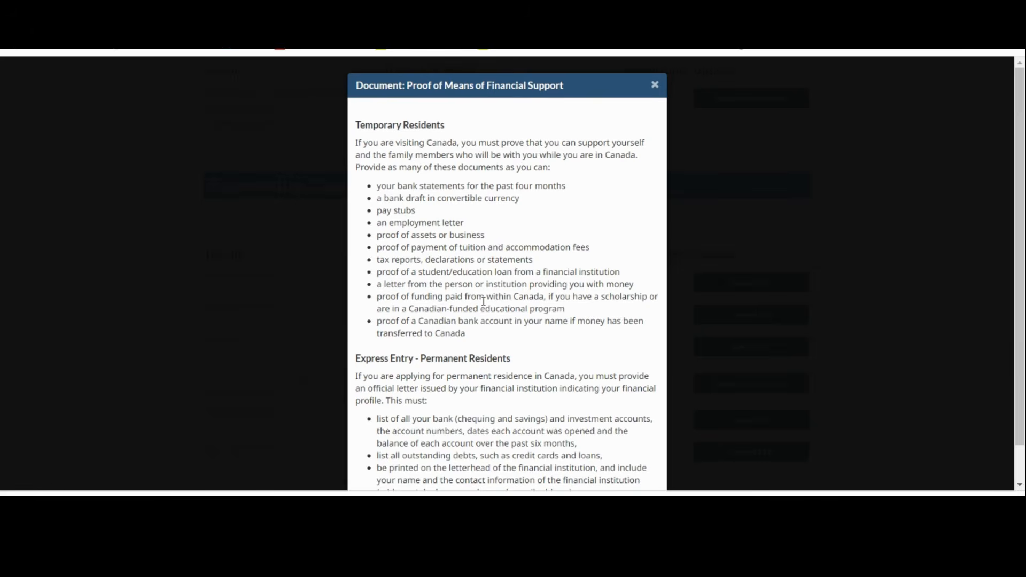
pyautogui.click(655, 85)
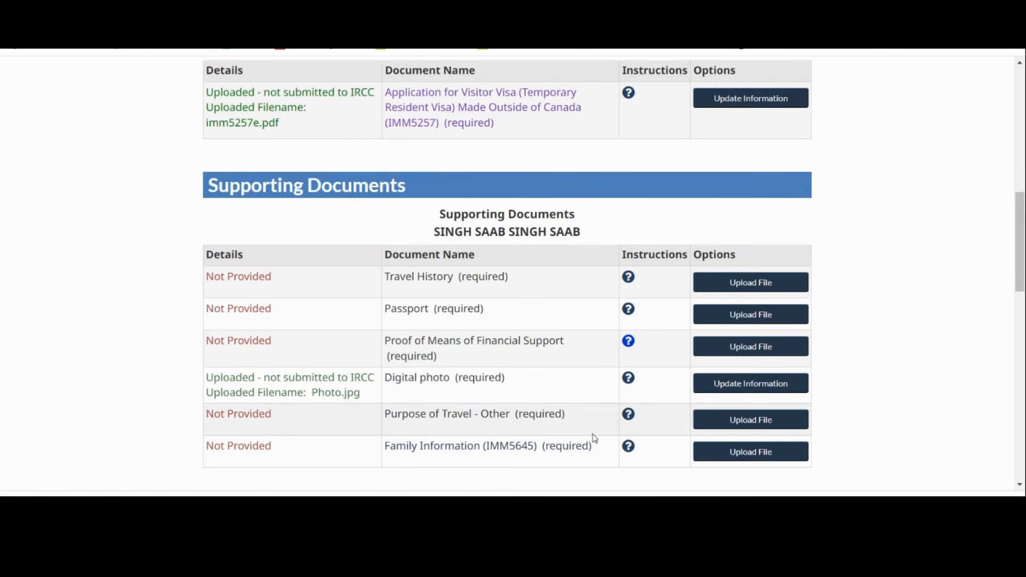
pyautogui.click(630, 417)
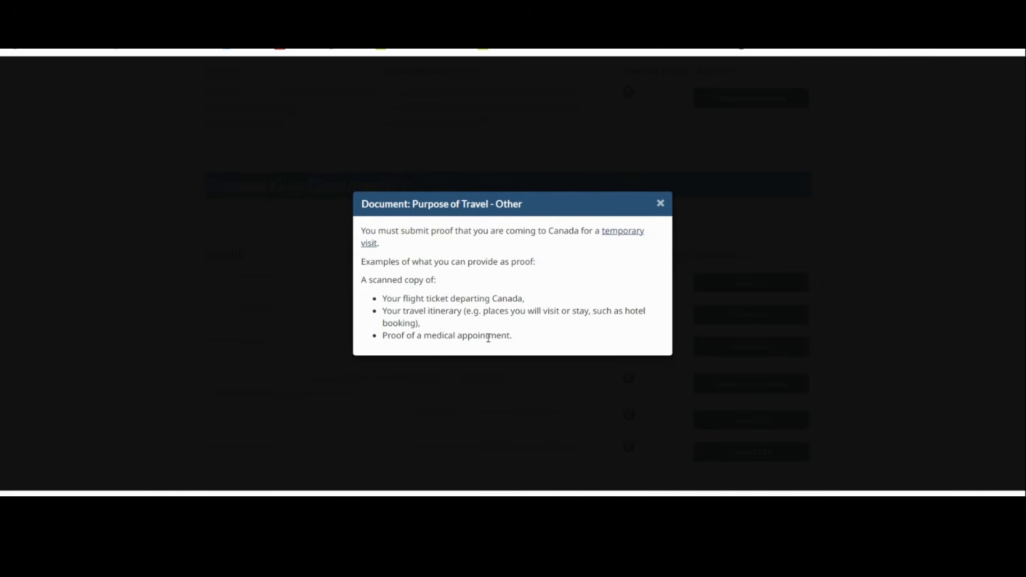
pyautogui.click(661, 204)
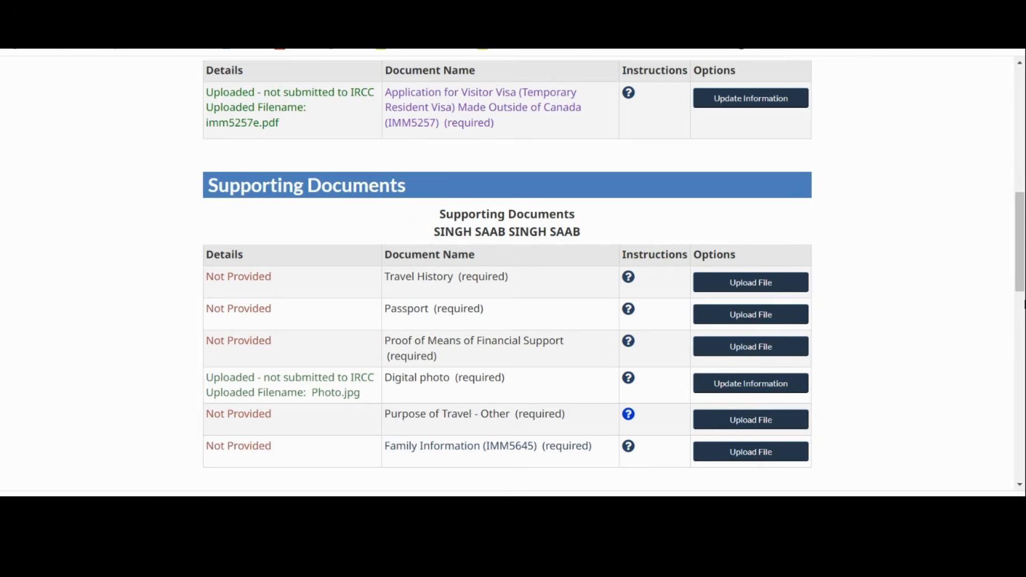
pyautogui.moveTo(1022, 286); pyautogui.dragTo(1021, 349)
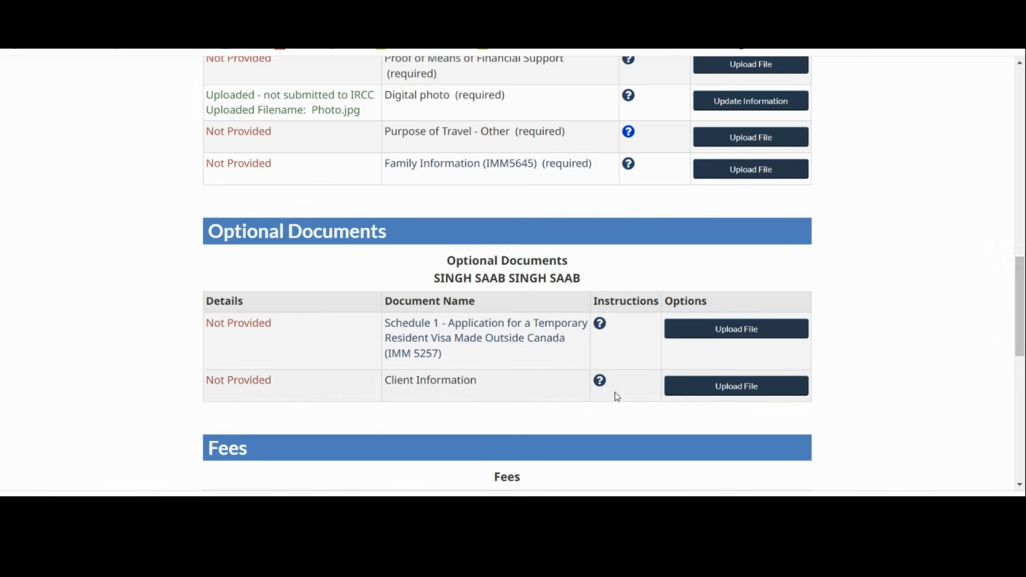
# Upload Travel His.pdf as the required Travel History document and return to the document checklist
pyautogui.moveTo(1021, 351); pyautogui.dragTo(1011, 270)
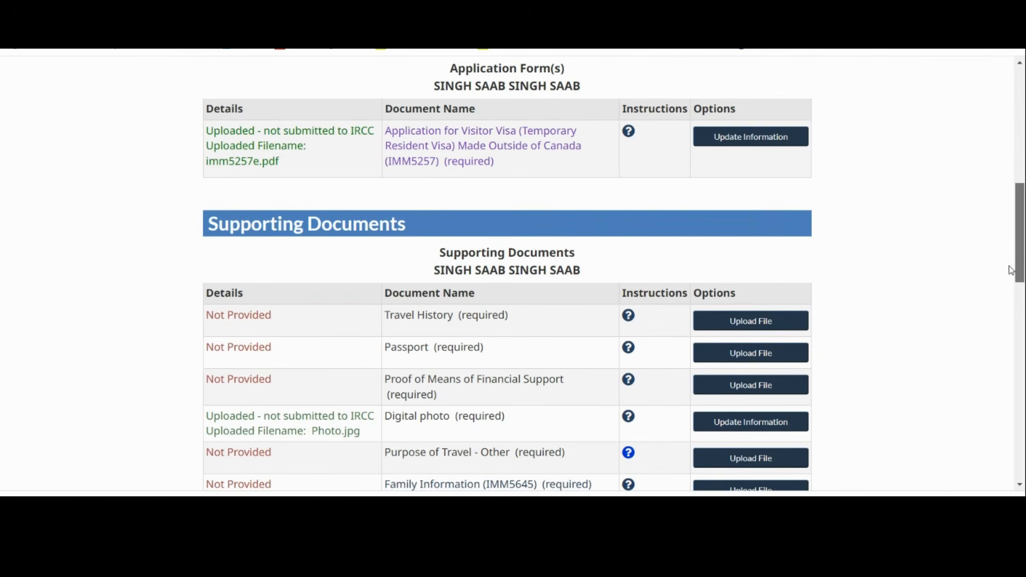
pyautogui.click(738, 323)
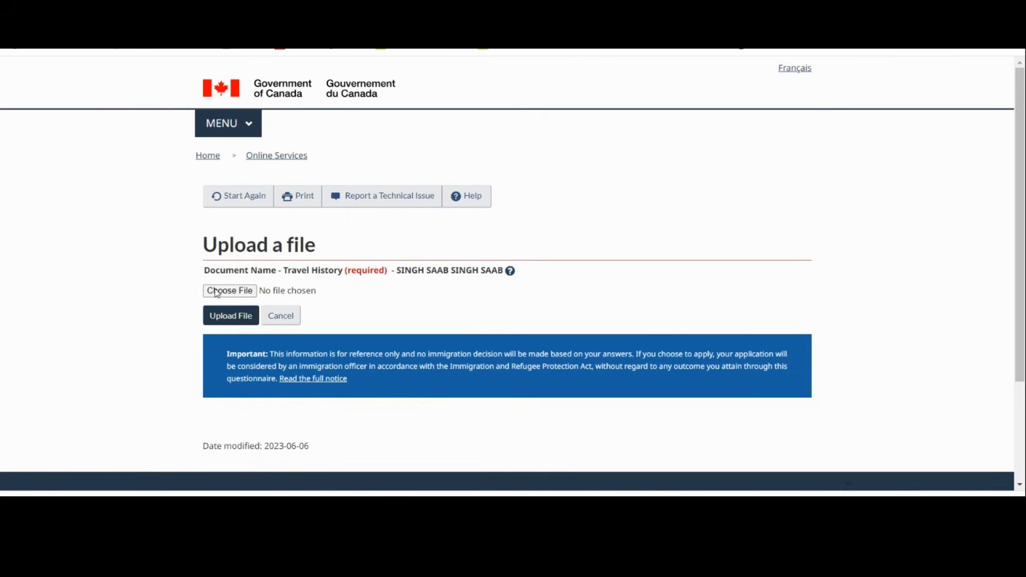
pyautogui.click(217, 291)
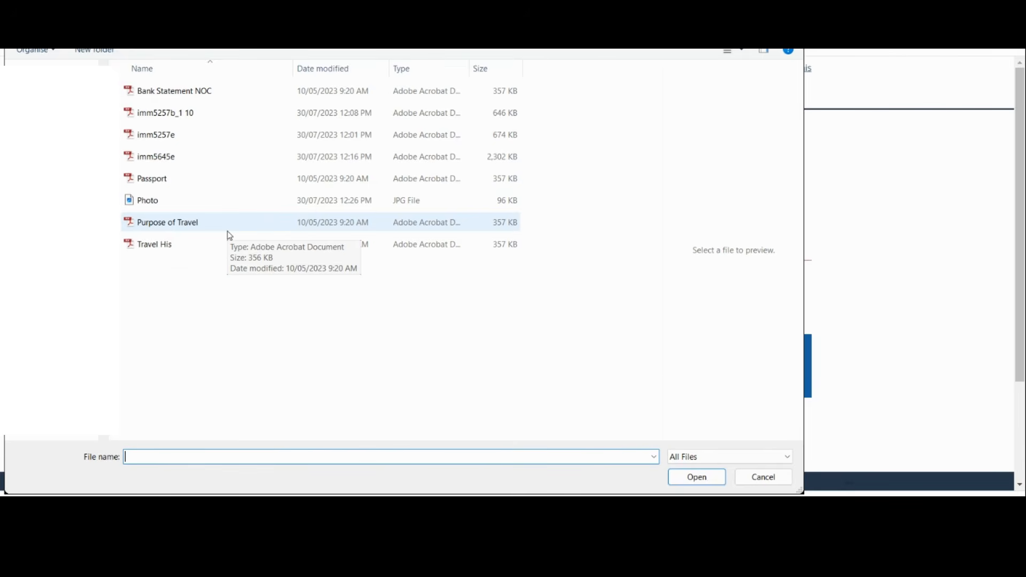
pyautogui.click(180, 244)
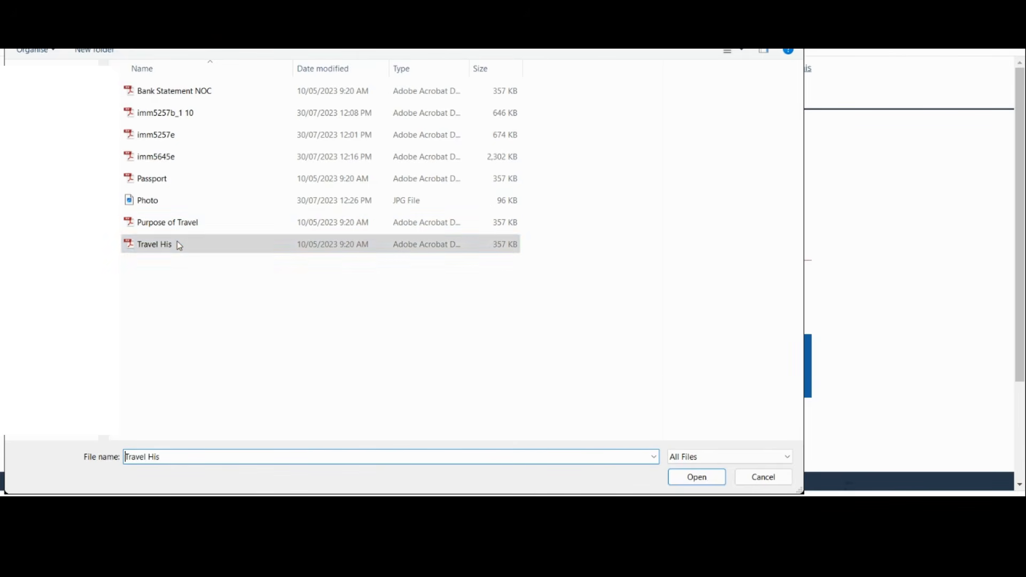
pyautogui.click(690, 475)
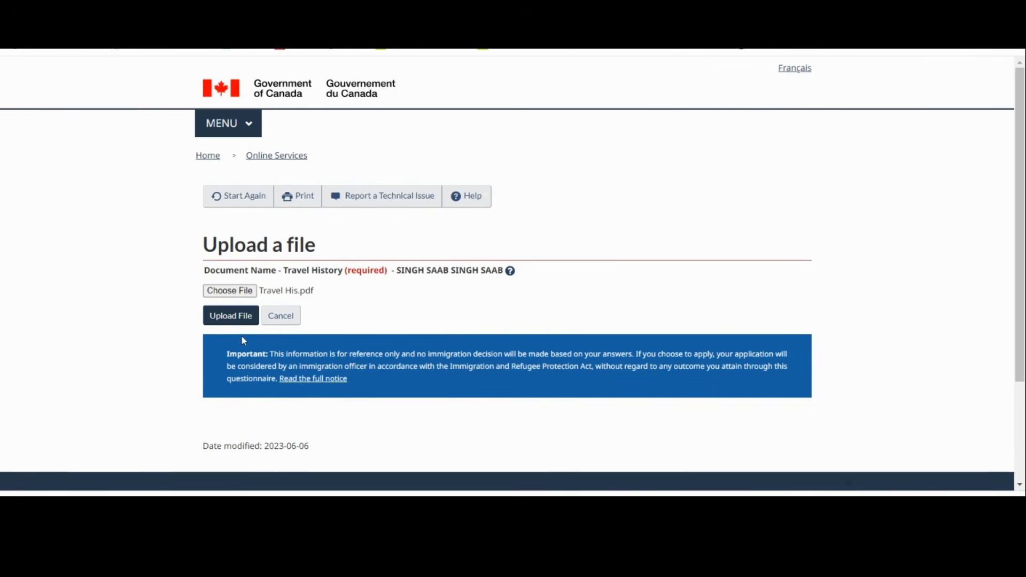
pyautogui.click(235, 321)
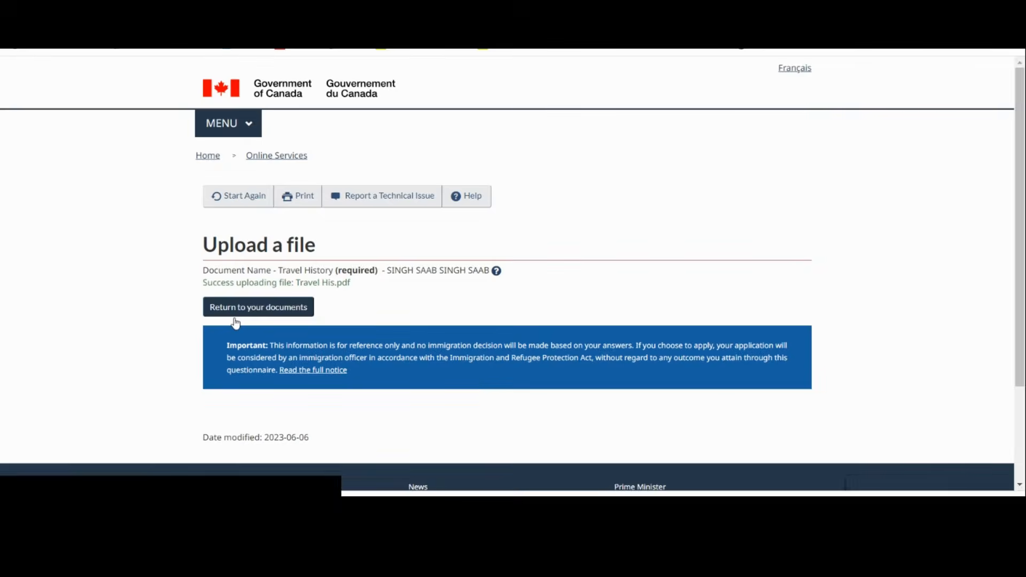
pyautogui.click(257, 308)
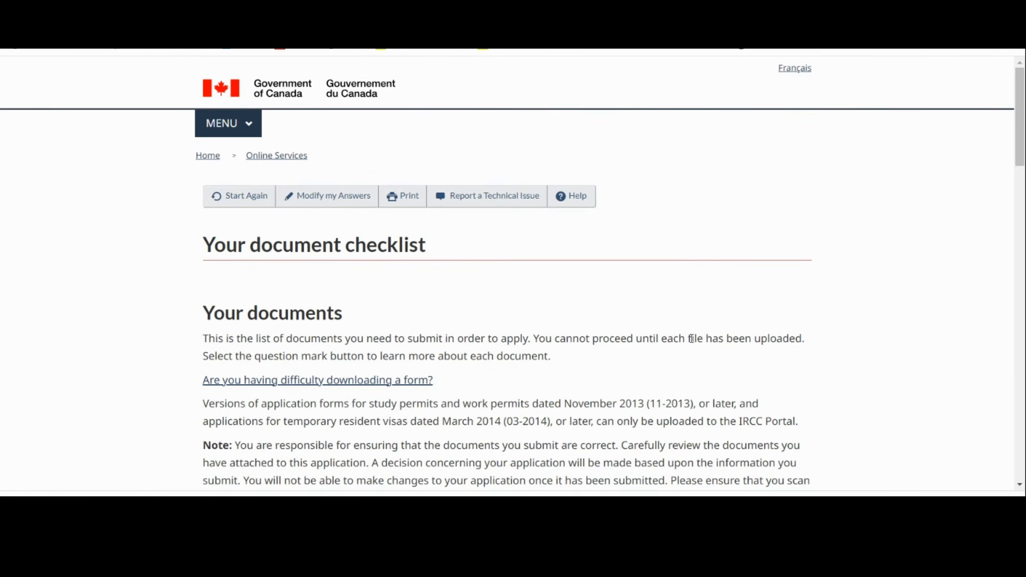
# Open the file upload for the required Passport document
pyautogui.scroll(-8, 1024, 383)
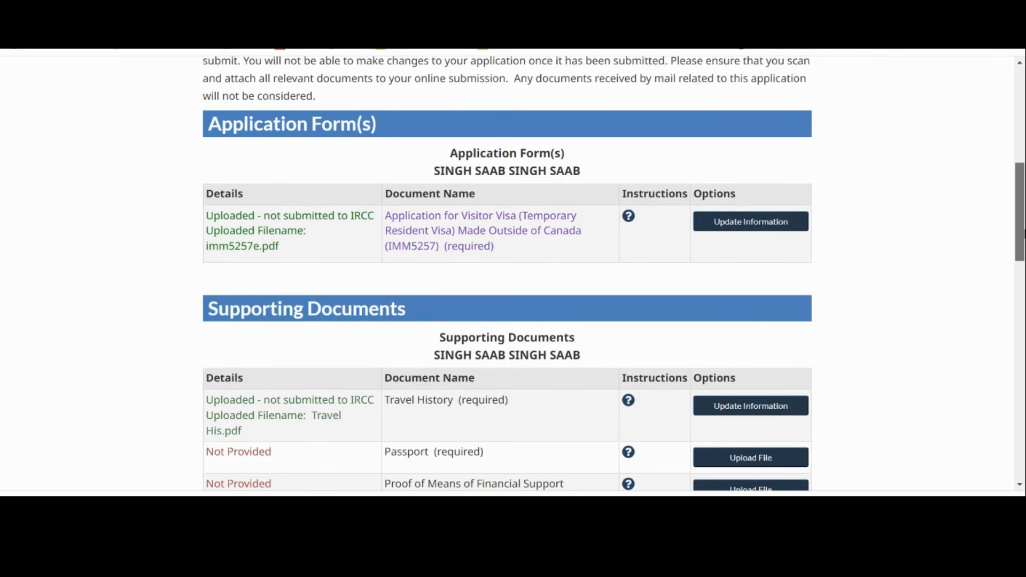
pyautogui.moveTo(1024, 233); pyautogui.dragTo(1024, 276)
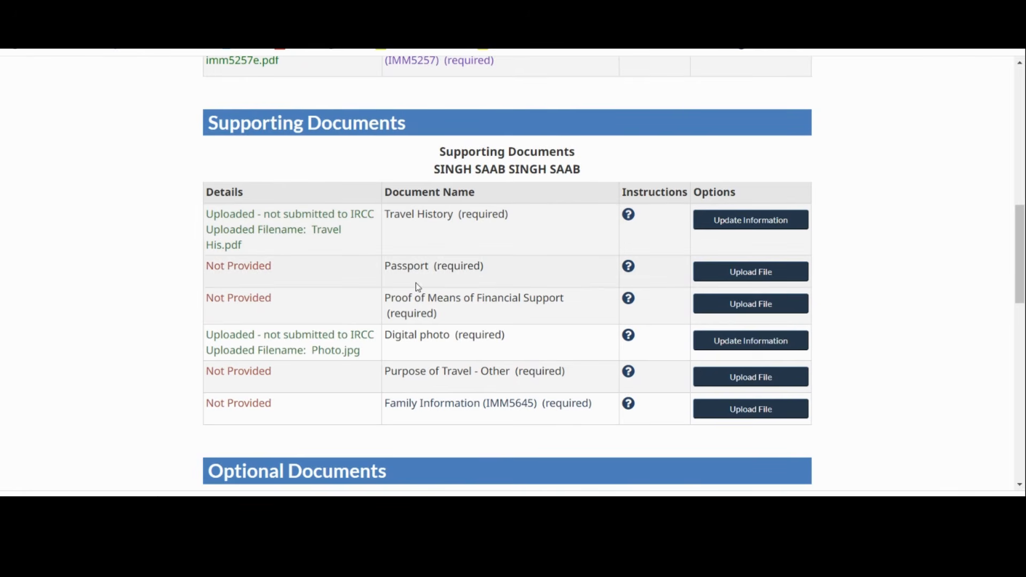
pyautogui.click(727, 281)
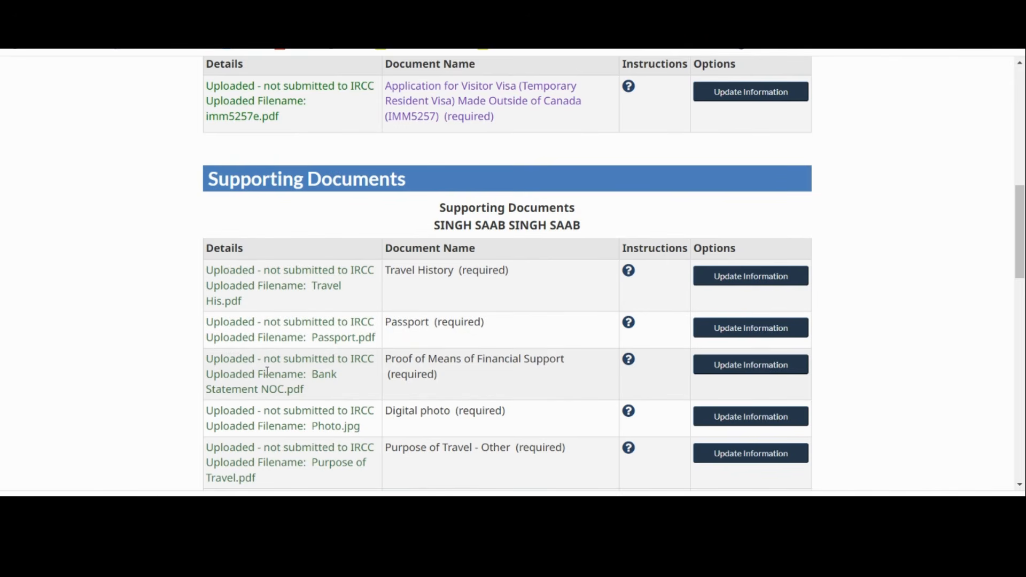
# Proceed from the document checklist to the signature section of the declaration page
pyautogui.moveTo(1023, 240); pyautogui.dragTo(1022, 386)
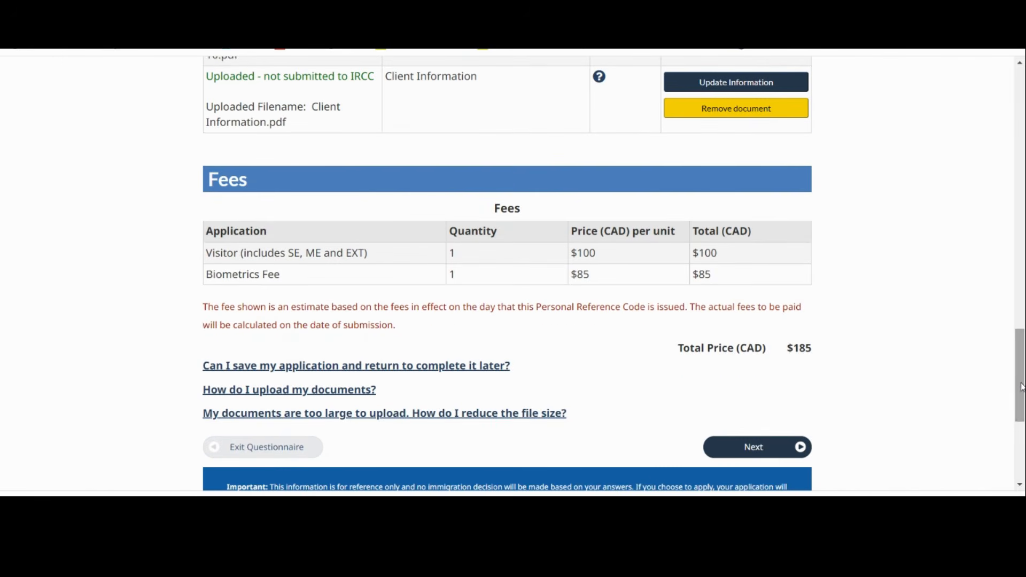
pyautogui.click(763, 453)
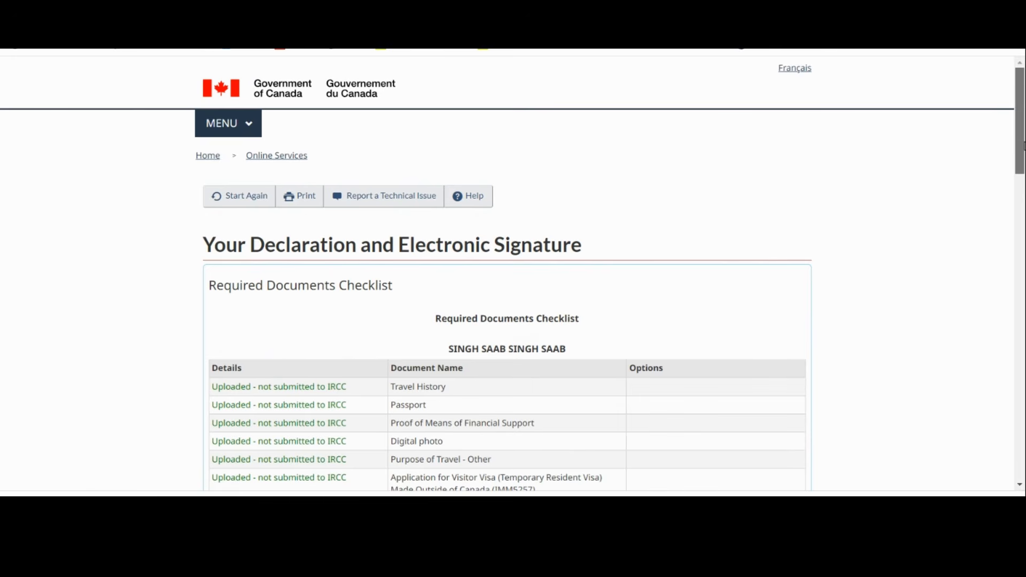
pyautogui.moveTo(1024, 140); pyautogui.dragTo(1024, 366)
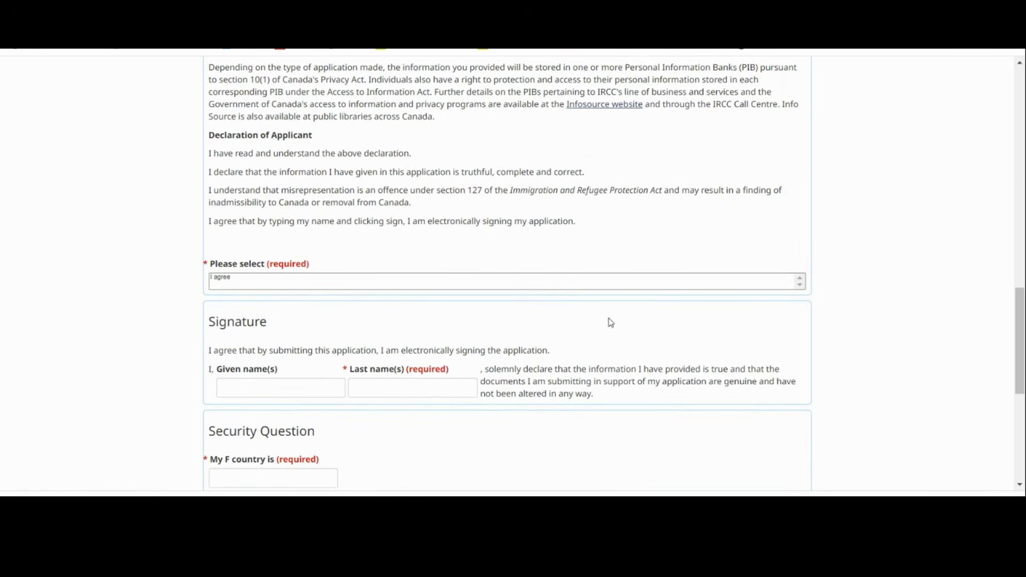
# Enter the applicant's given names and last names in the electronic signature
pyautogui.click(262, 389)
pyautogui.write('singh')
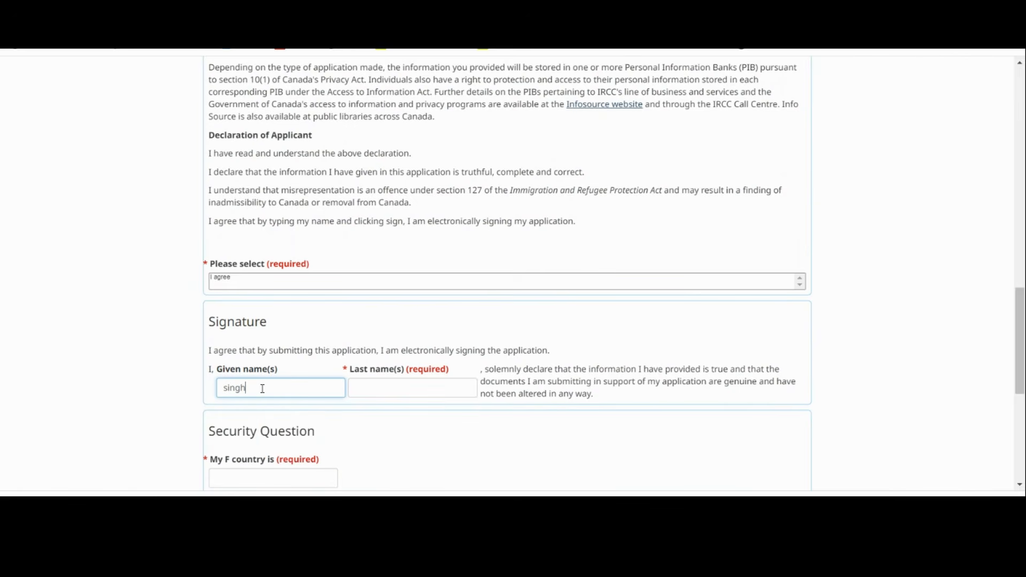
pyautogui.press('BackSpace')
pyautogui.press('BackSpace')
pyautogui.press('BackSpace')
pyautogui.press('BackSpace')
pyautogui.press('BackSpace')
pyautogui.write('SING')
pyautogui.press('BackSpace')
pyautogui.write('GH SINGH')
pyautogui.click(442, 388)
pyautogui.write('SINGH')
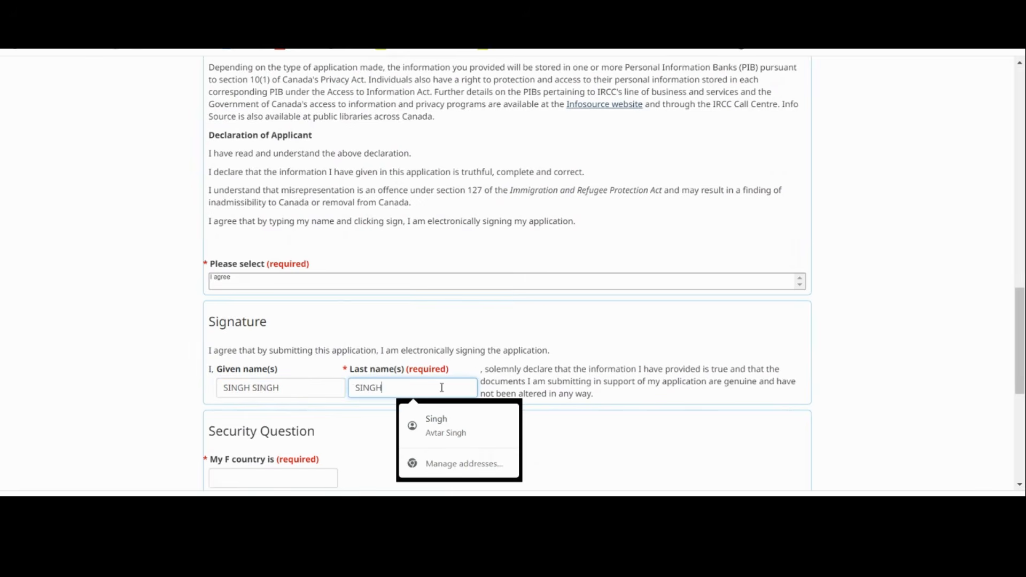
pyautogui.write(' SAAB')
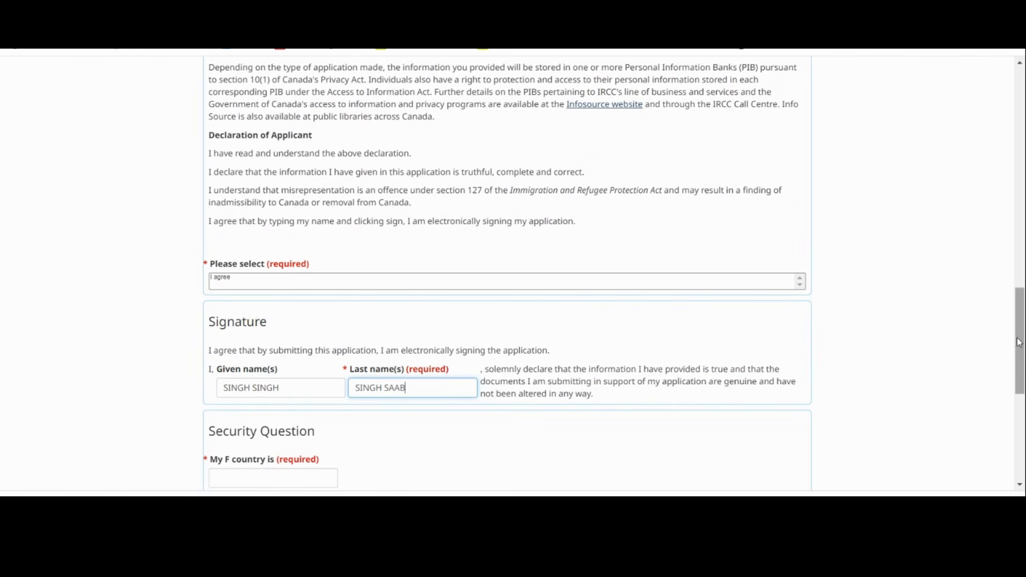
# Fill in the security question answer and try to sign the declaration electronically
pyautogui.scroll(-3, 1019, 343)
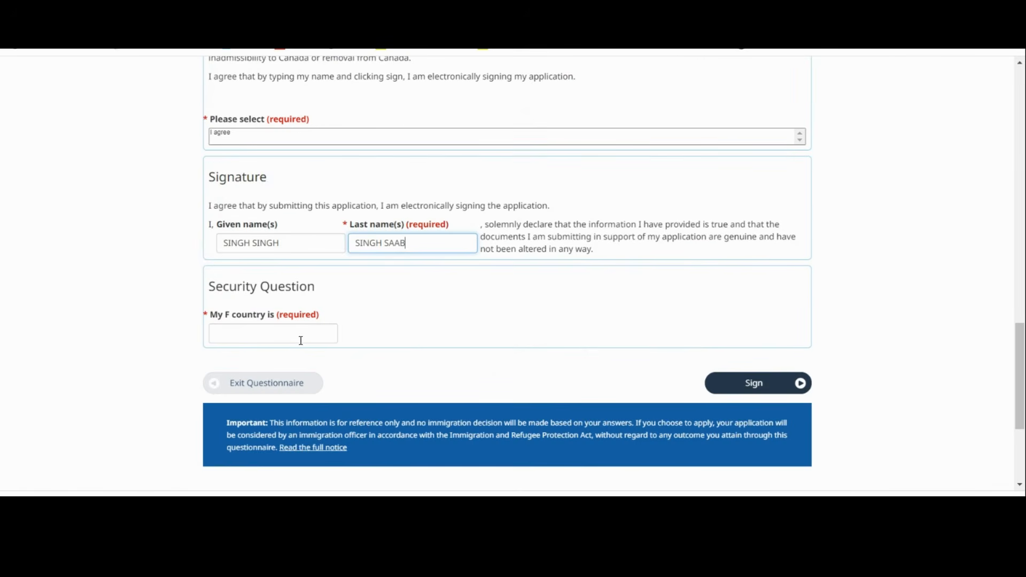
pyautogui.click(296, 333)
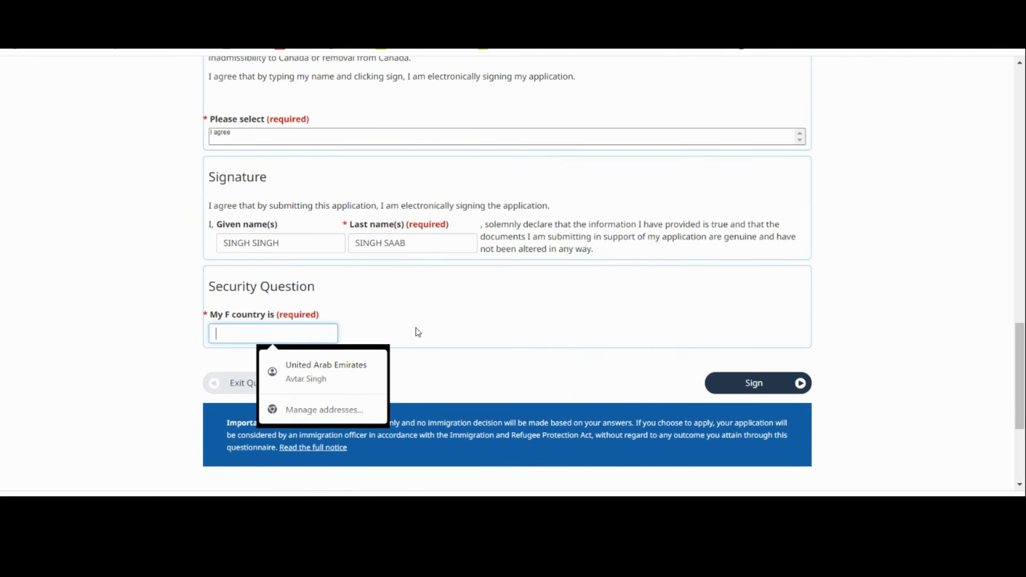
pyautogui.click(434, 333)
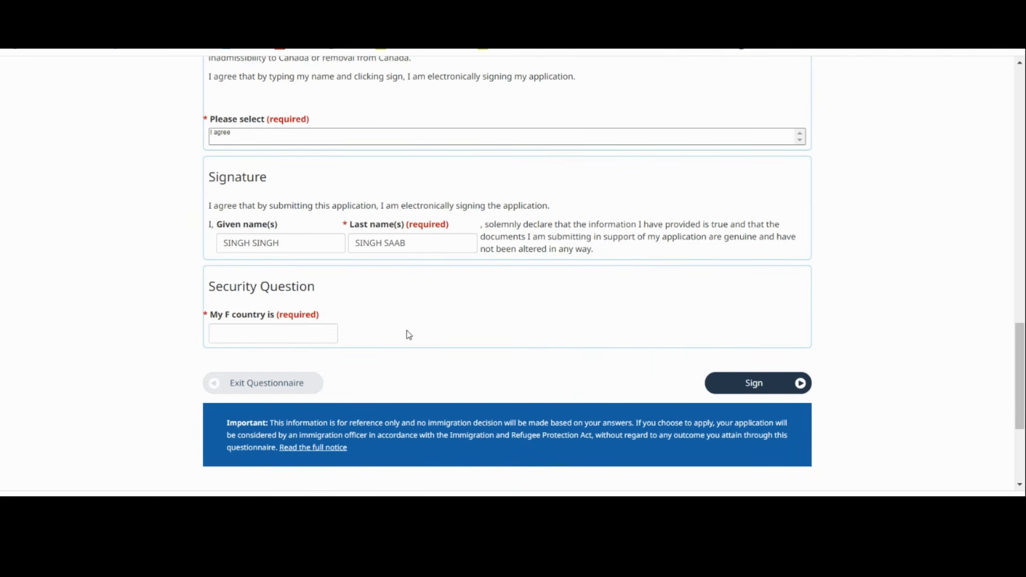
pyautogui.click(273, 333)
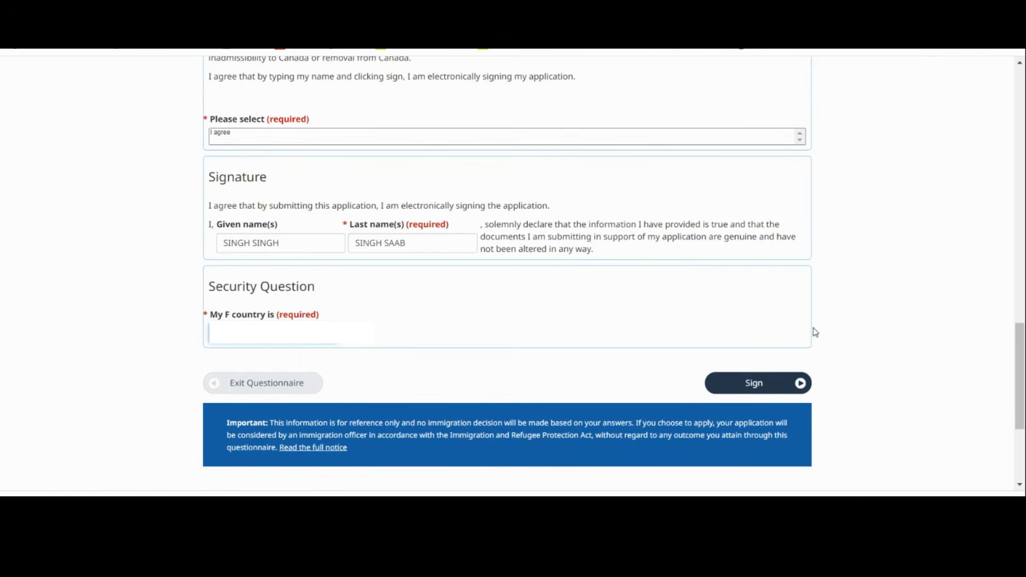
pyautogui.click(769, 387)
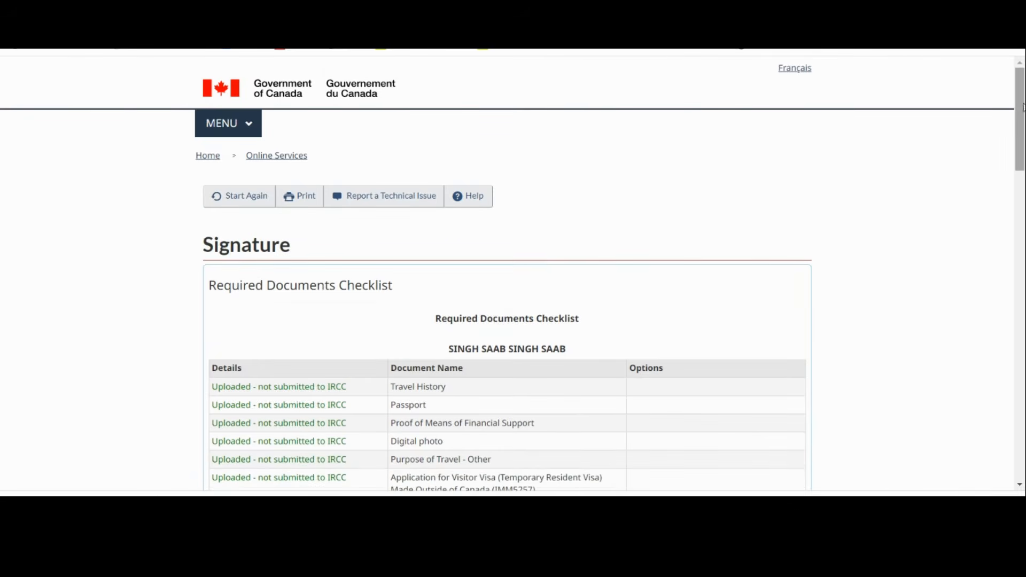
# Transmit the application for payment and review the summary of fees
pyautogui.moveTo(1024, 109)
pyautogui.mouseDown()
pyautogui.moveTo(1022, 331)
pyautogui.moveTo(1008, 412)
pyautogui.mouseUp()
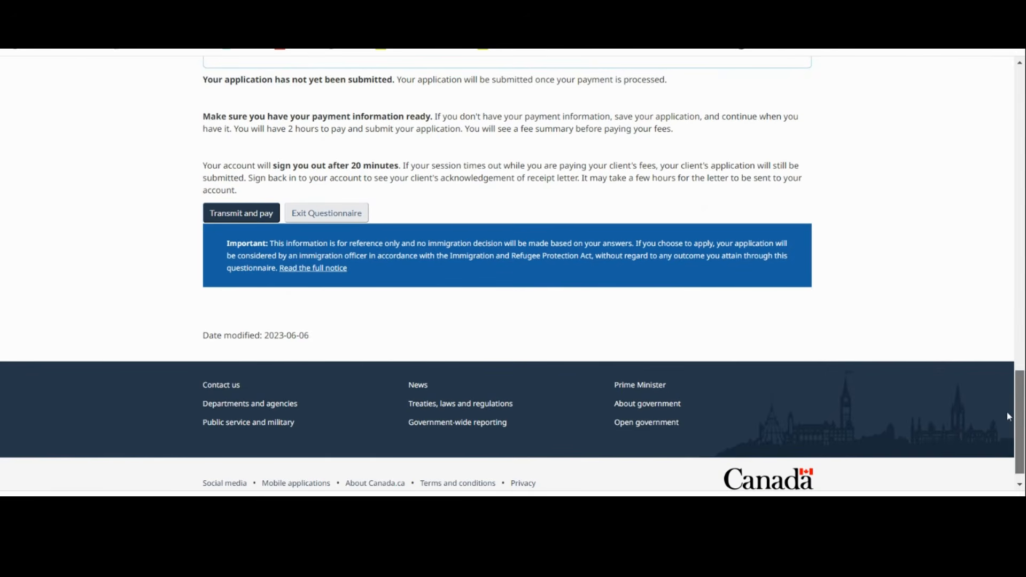
pyautogui.click(256, 219)
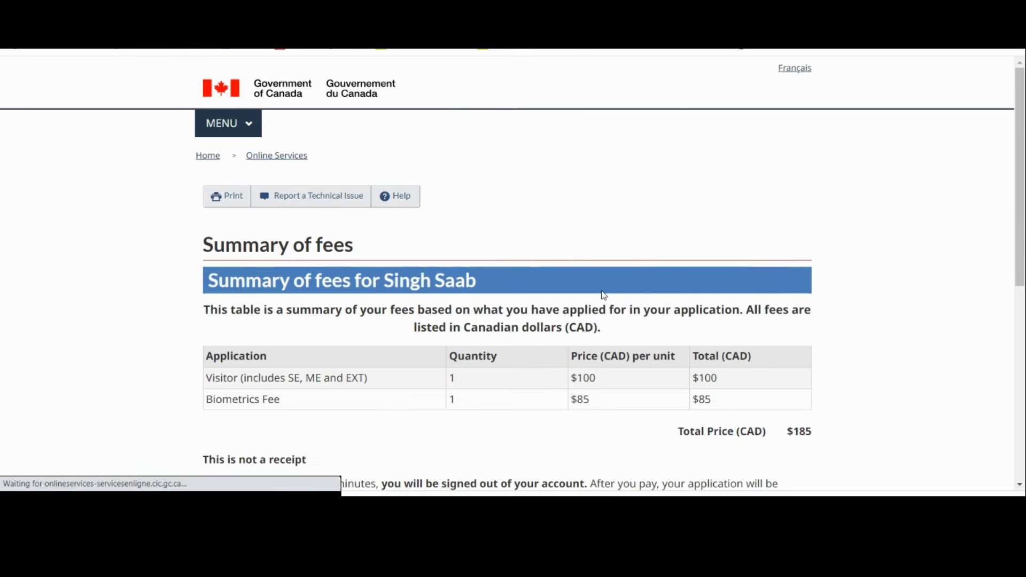
pyautogui.scroll(-1, 604, 295)
pyautogui.scroll(-4, 513, 273)
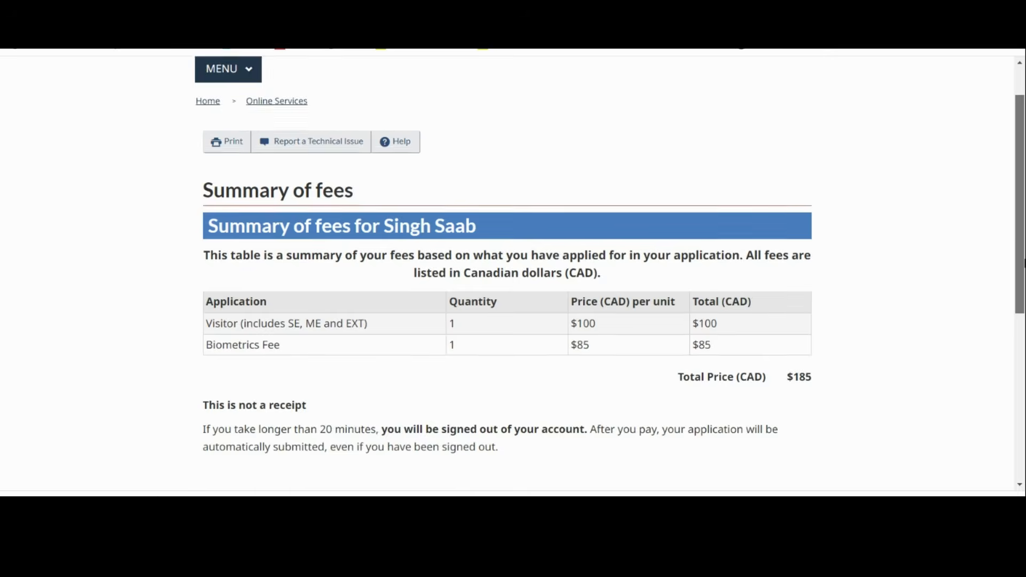